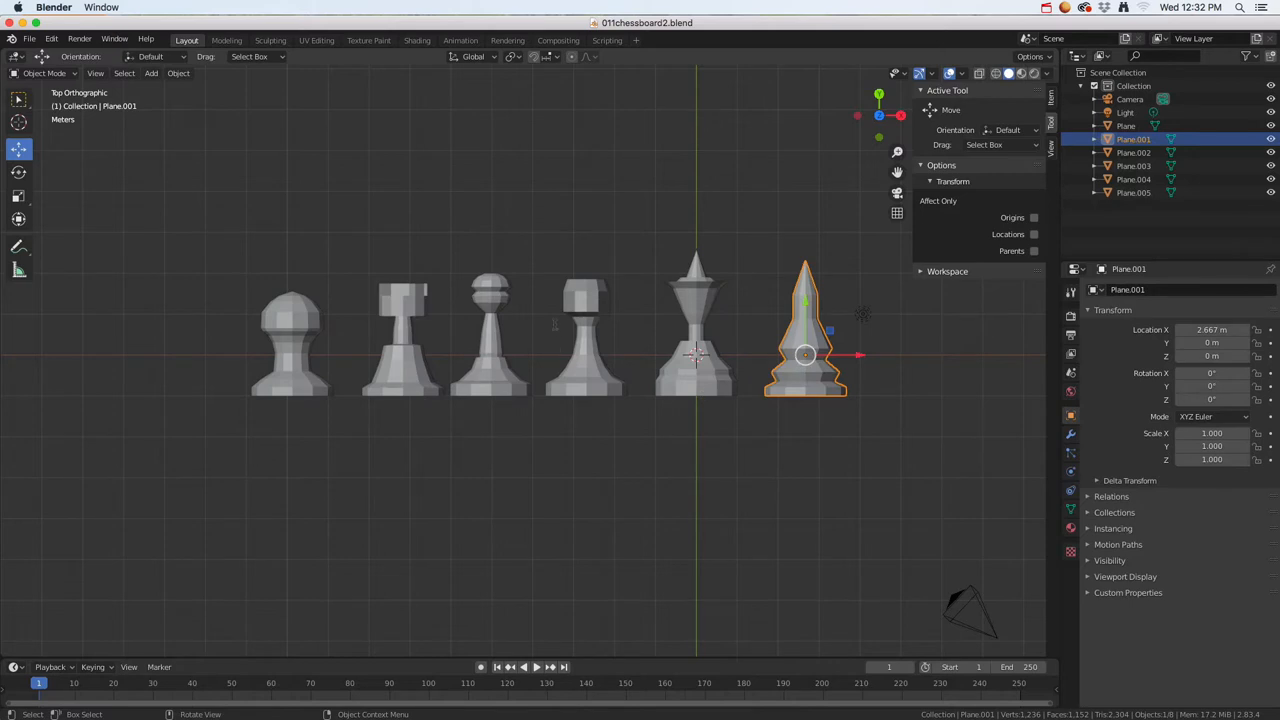
Step: Examine the row of chess pieces from an angled perspective, selecting individual pieces along the row
middle_drag(554, 325, 618, 302)
middle_drag(589, 440, 605, 323)
scroll(670, 376, down, 1)
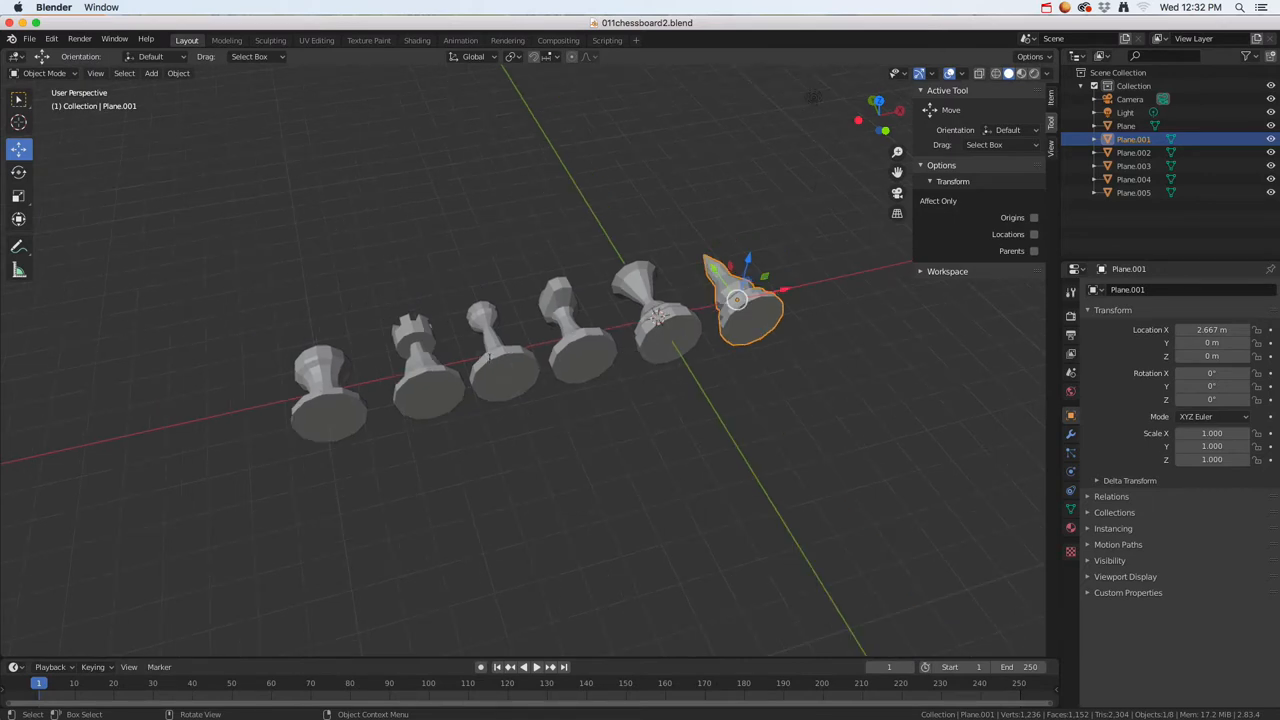
click(500, 355)
click(572, 336)
click(665, 335)
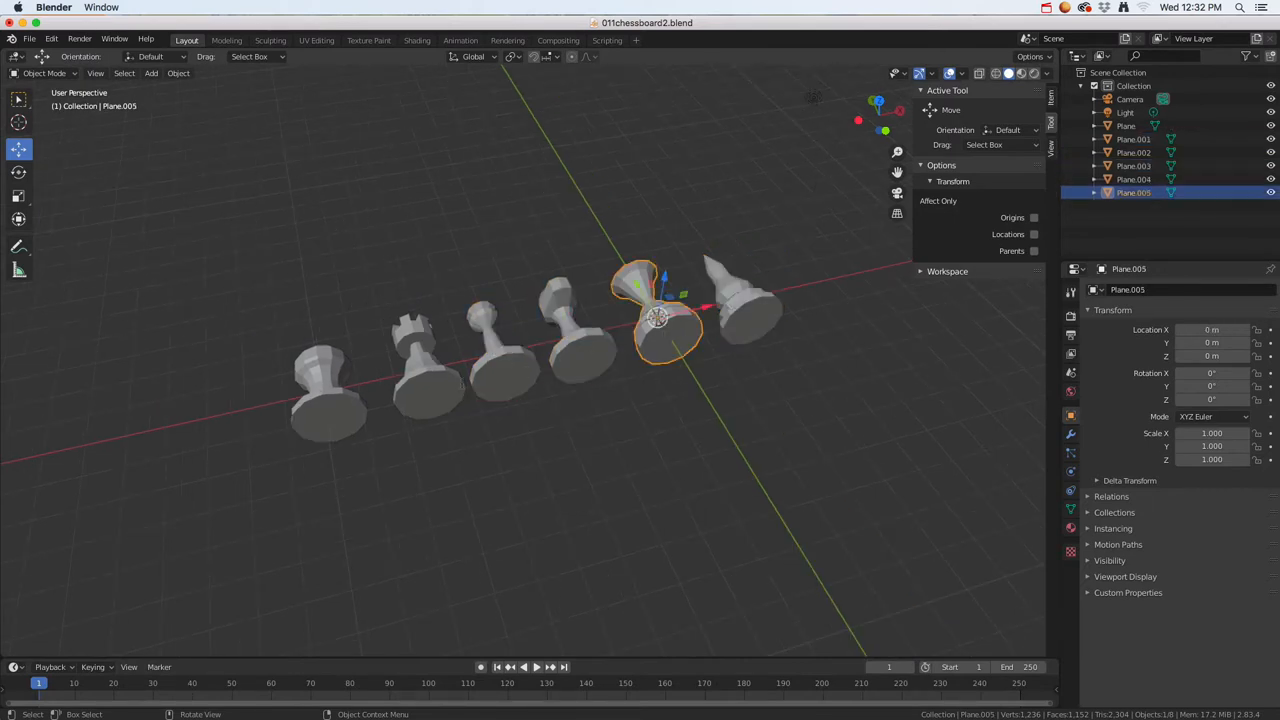
click(330, 400)
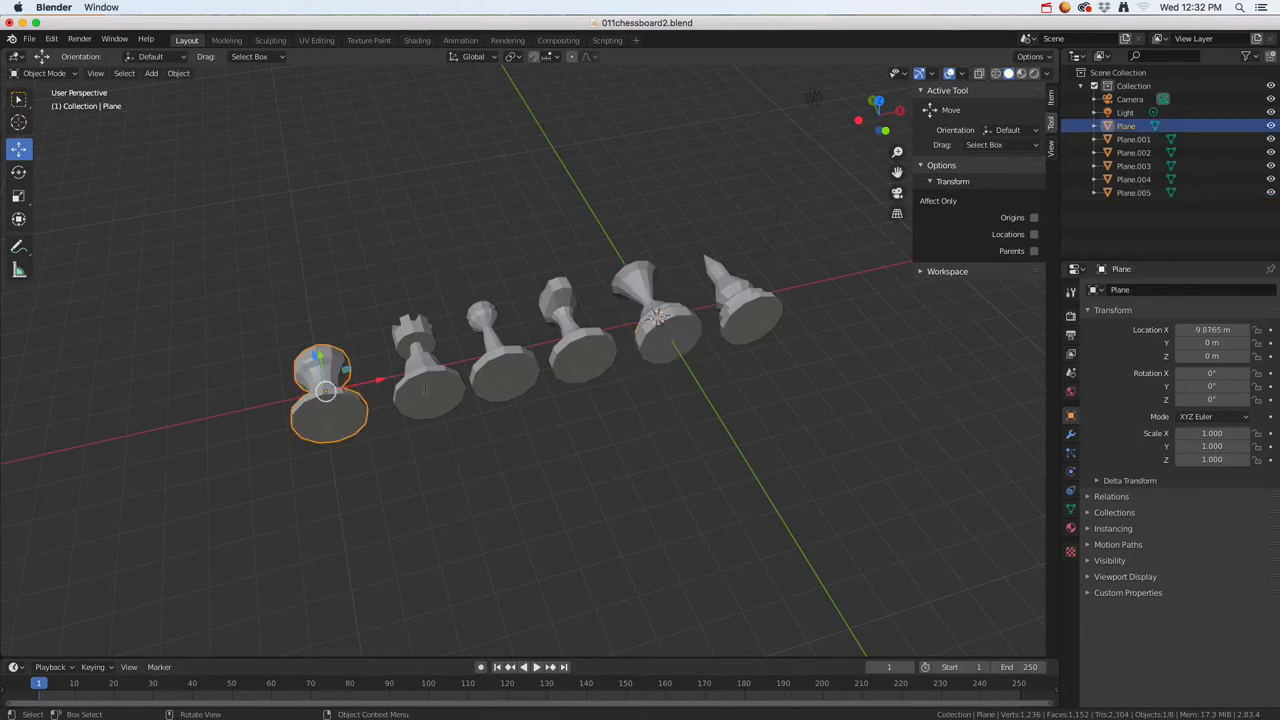
Step: Add a mesh plane at the origin for the chessboard and scale it by a factor of 9
click(151, 73)
mouse_move(160, 88)
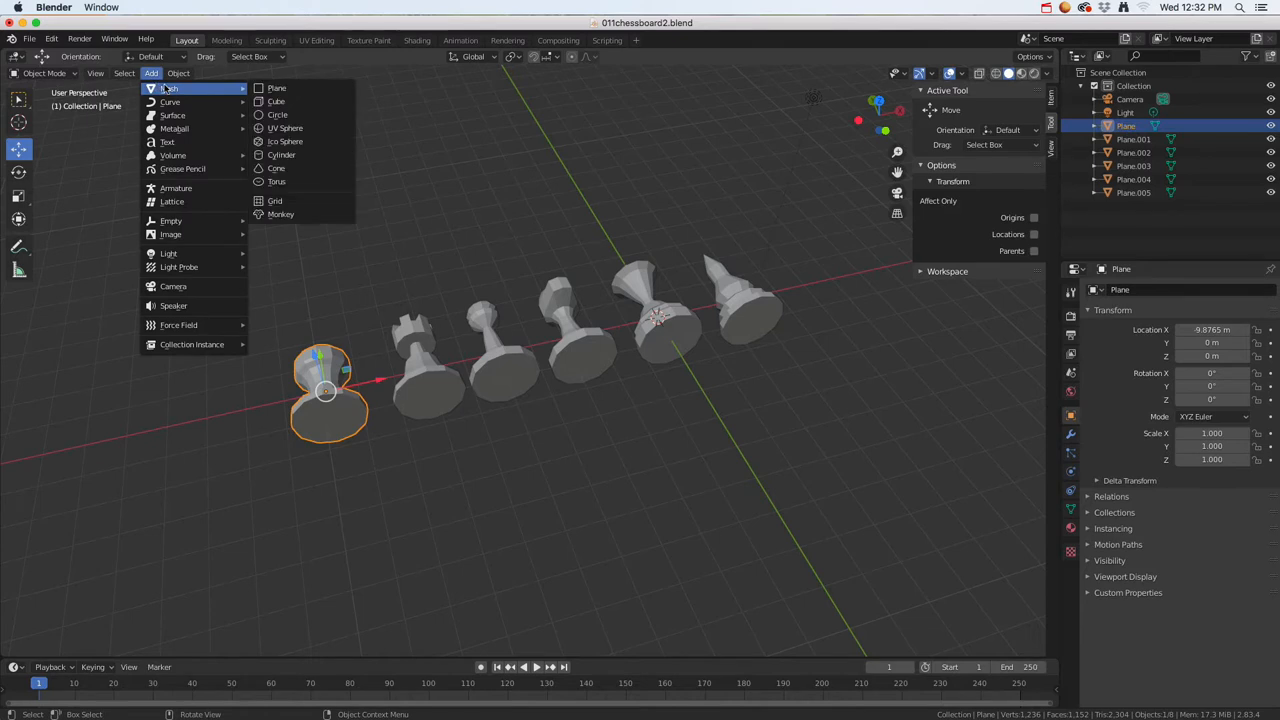
click(289, 89)
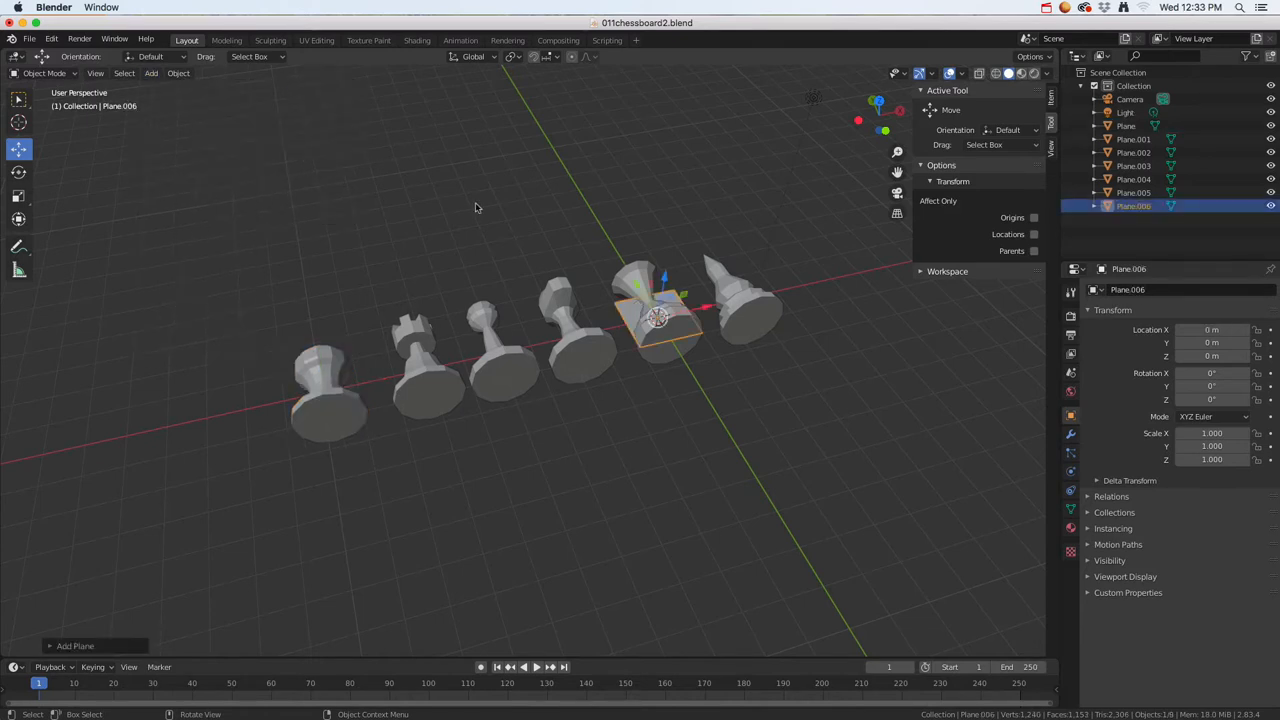
key(s)
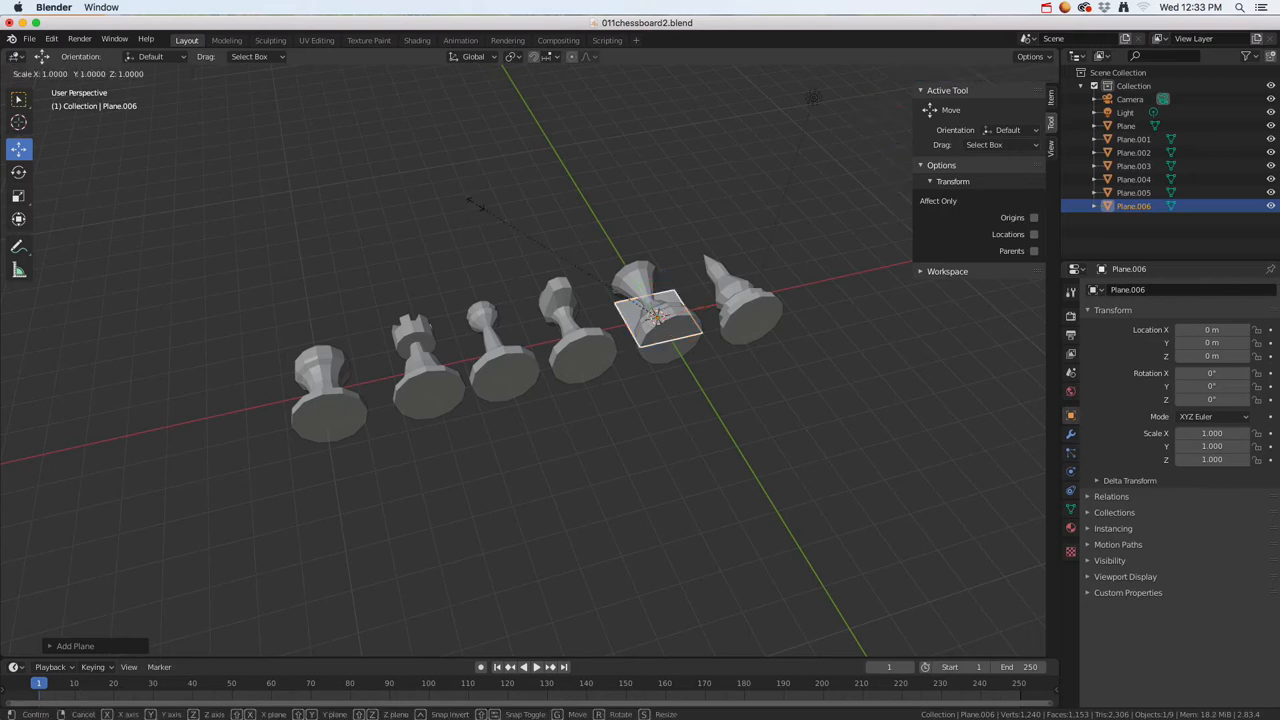
text(9)
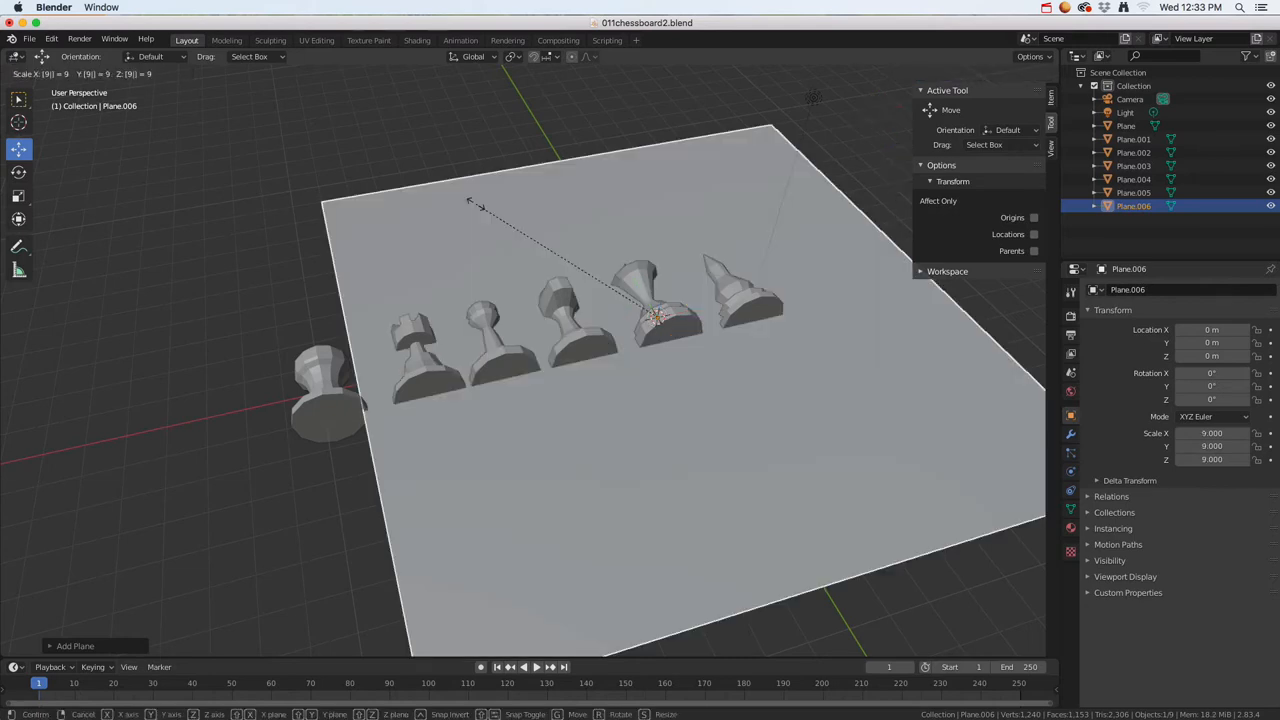
key(Return)
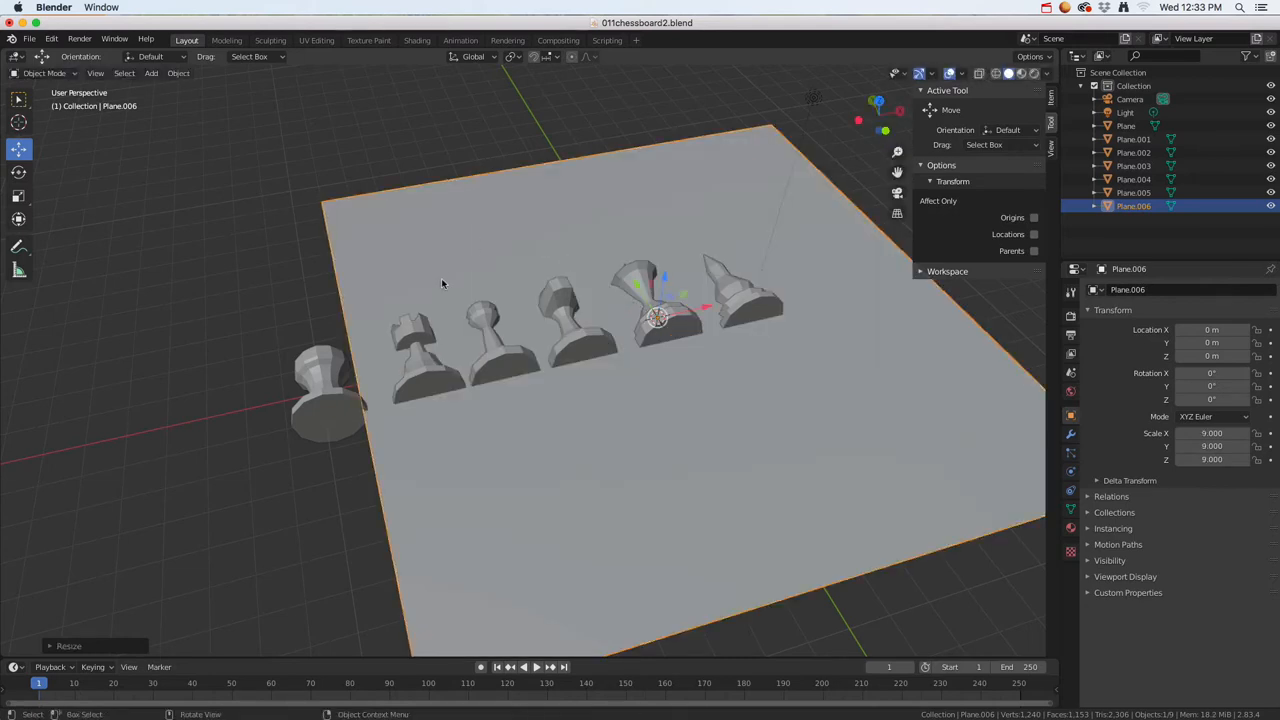
Step: Subdivide the board plane's face in Edit Mode with 7 cuts to make an 8 by 8 grid
mouse_move(585, 414)
middle_down()
mouse_move(592, 333)
mouse_move(585, 398)
middle_up()
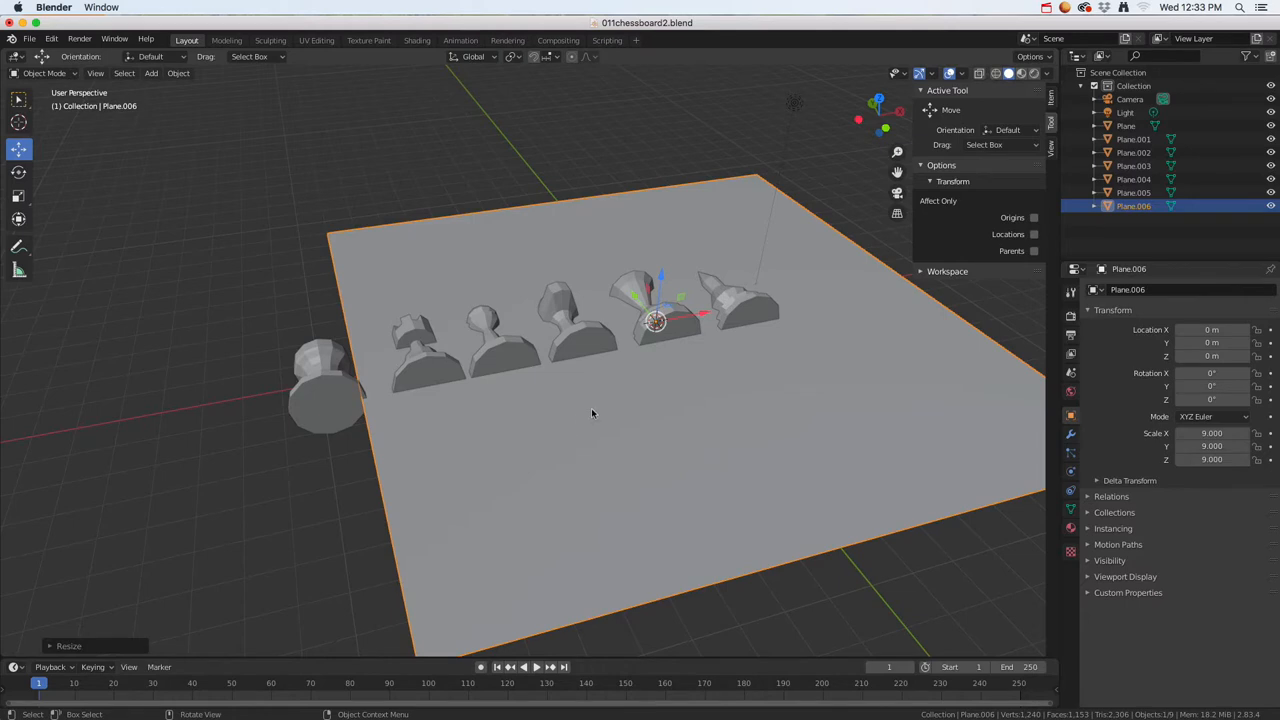
click(60, 75)
click(60, 98)
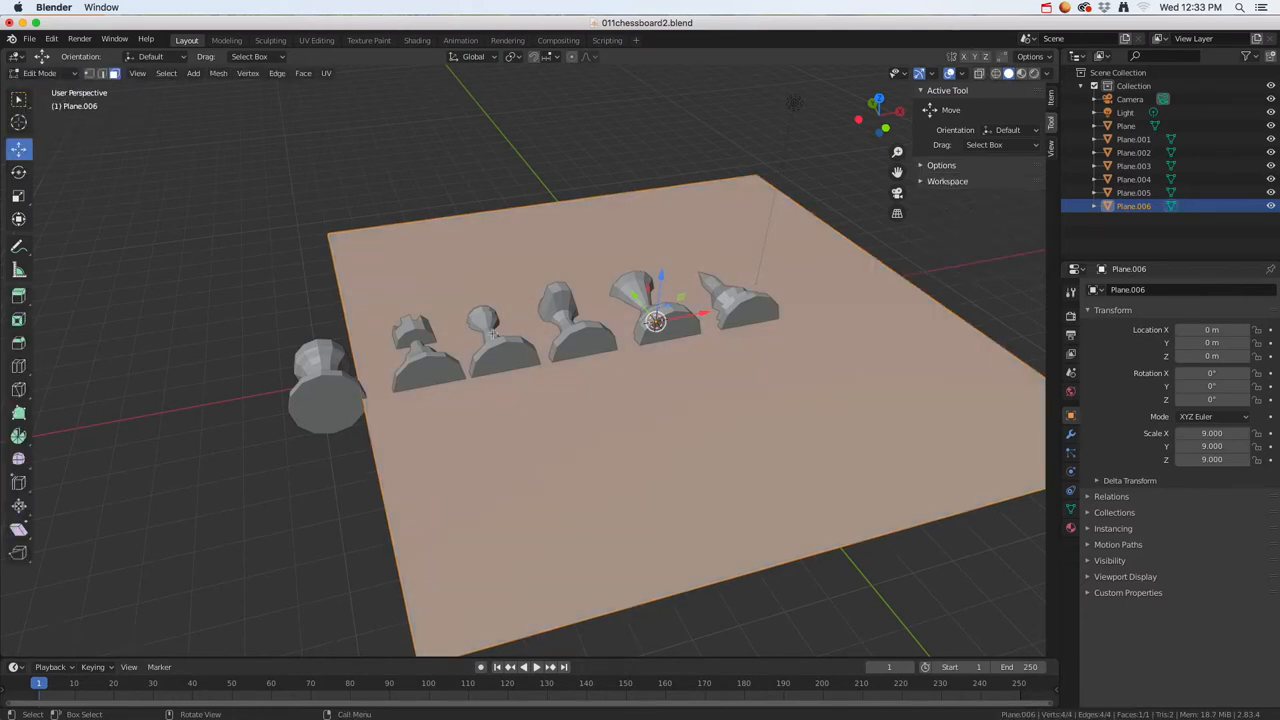
right_click(667, 390)
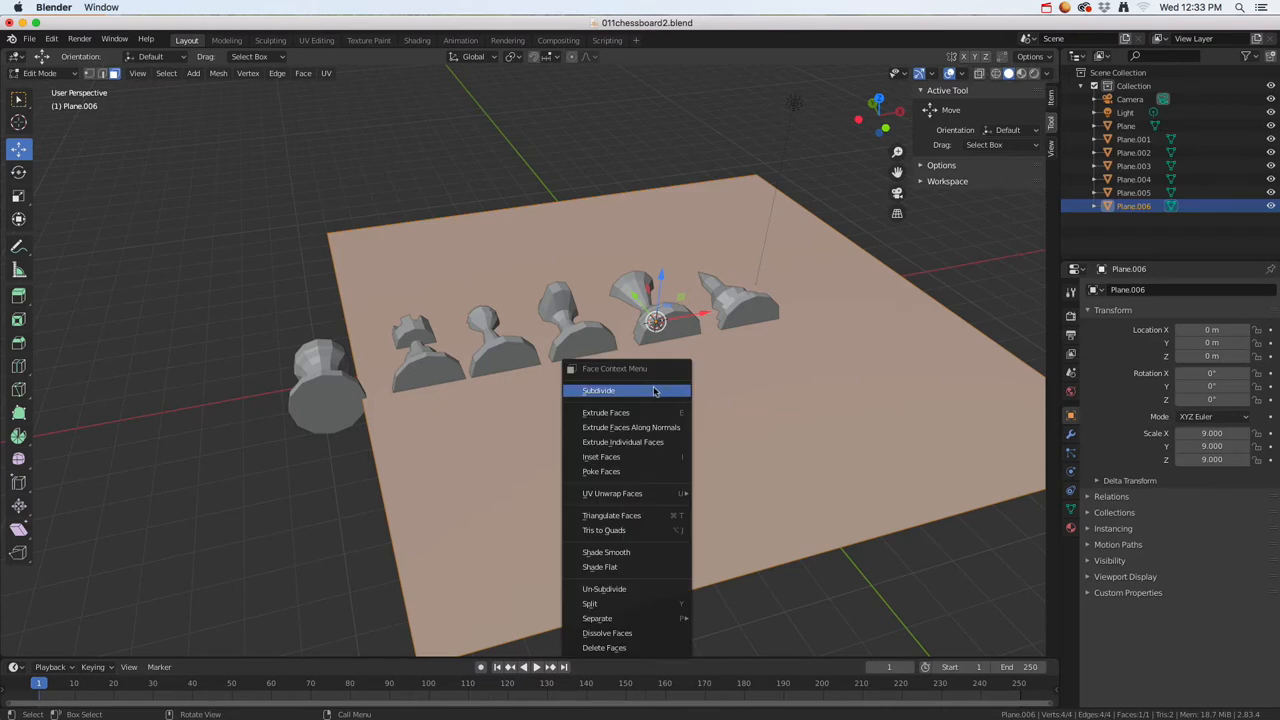
click(629, 391)
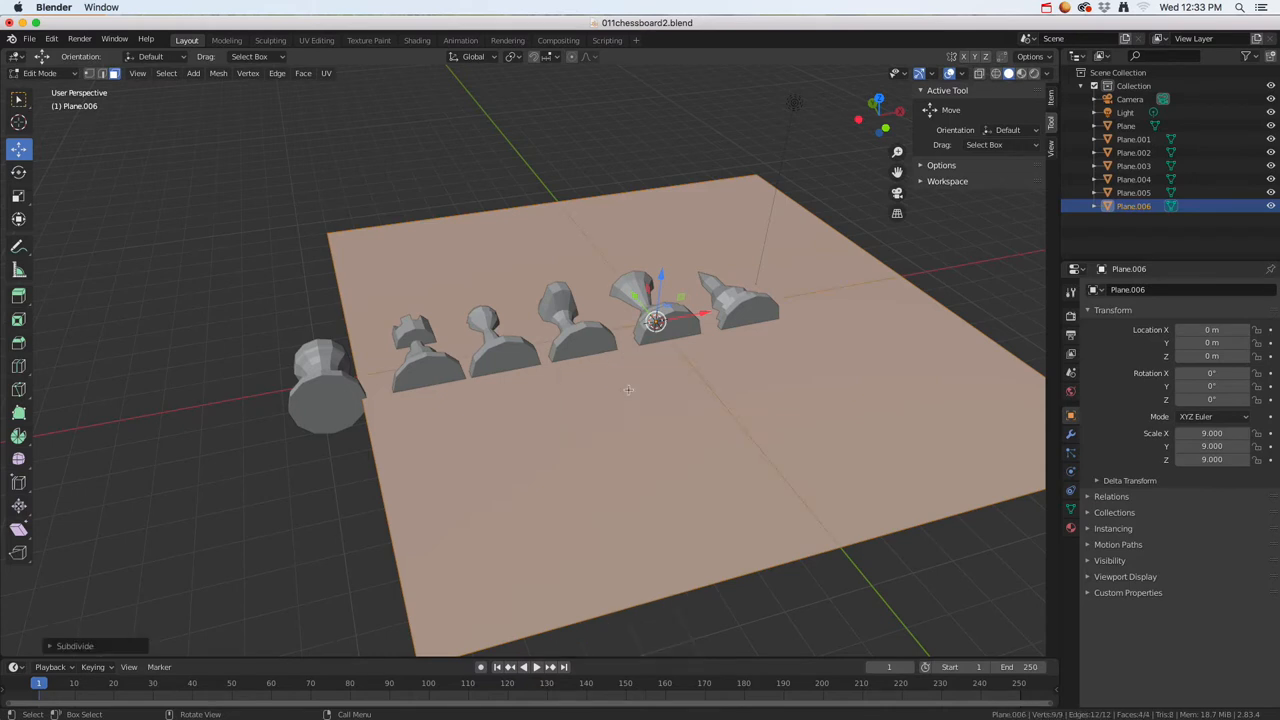
click(55, 646)
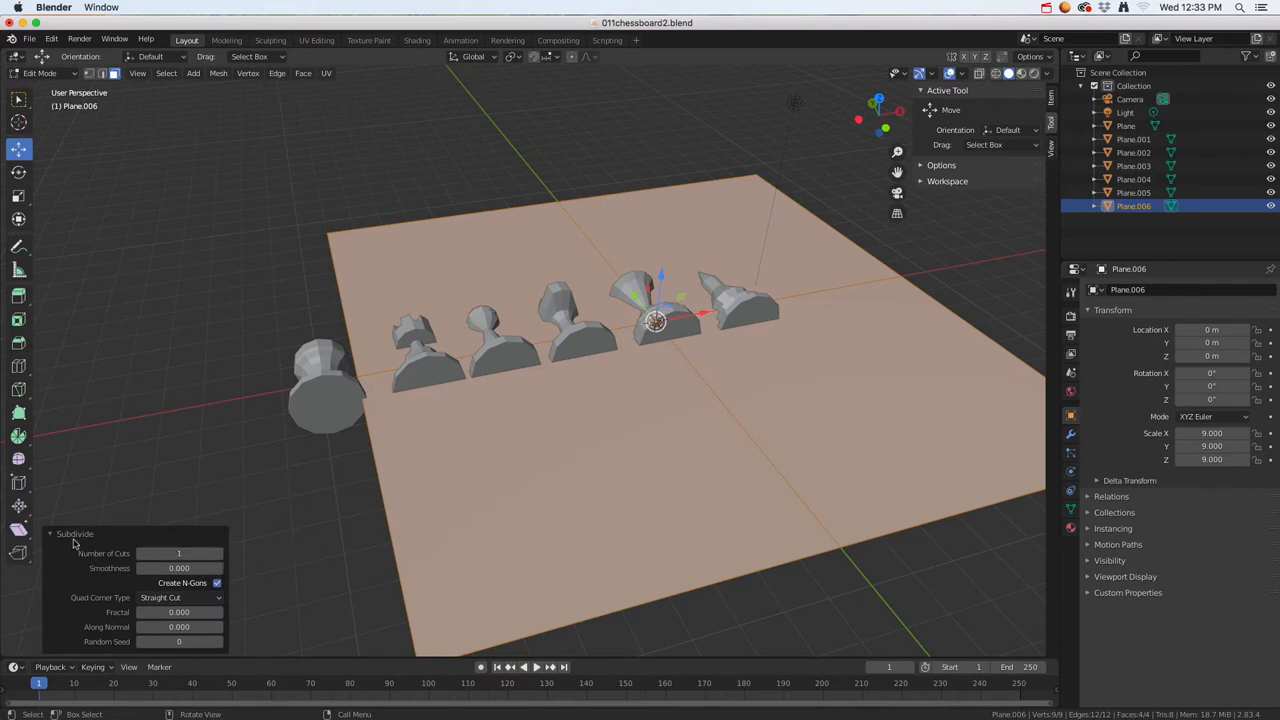
click(219, 556)
click(219, 556)
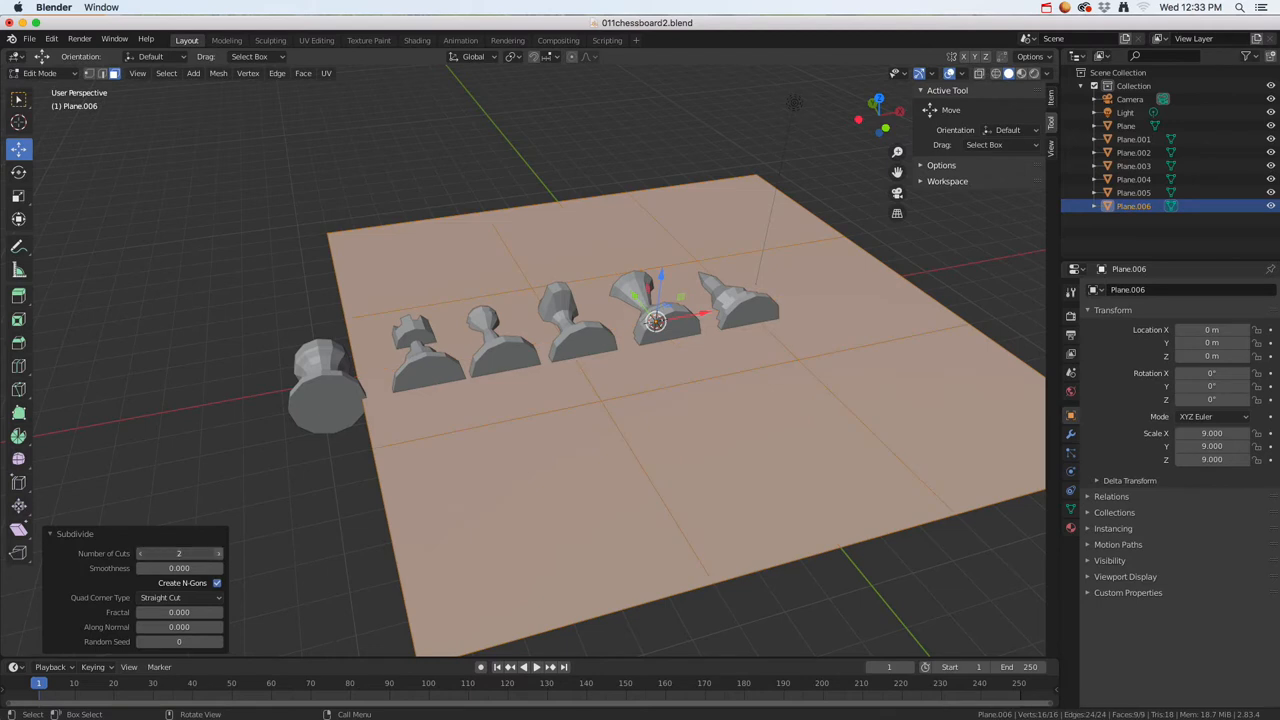
click(218, 556)
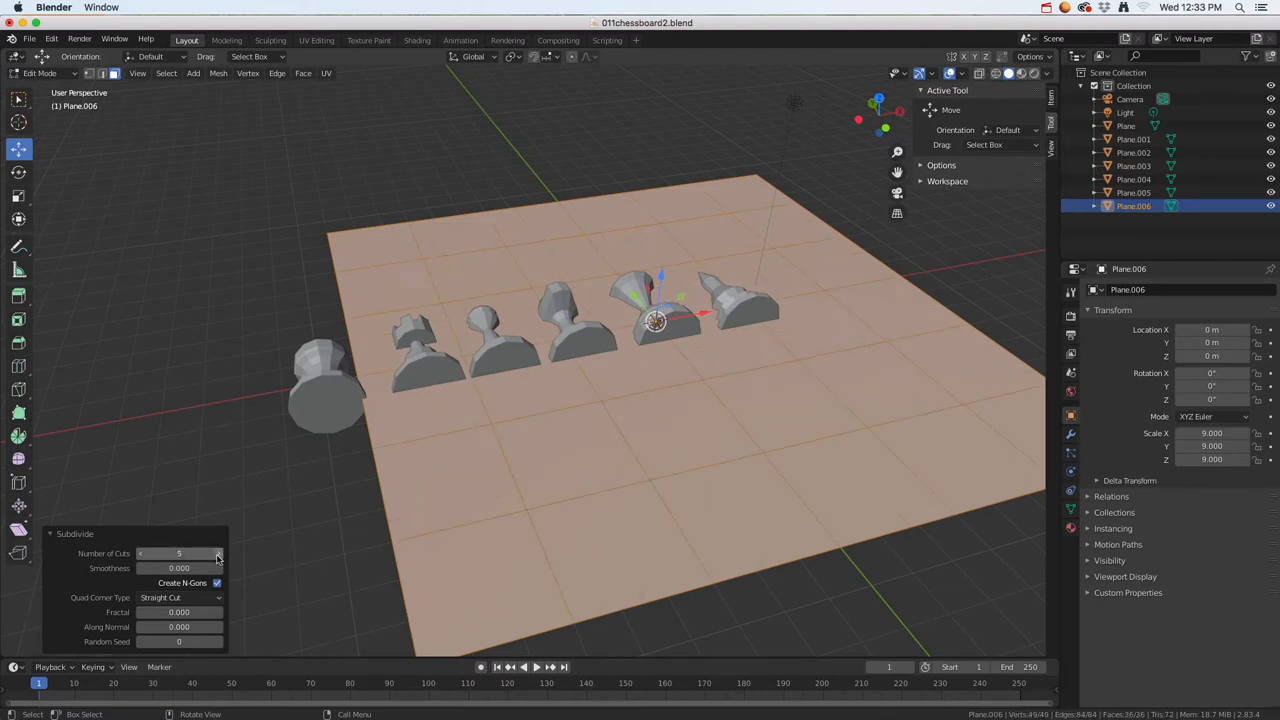
click(218, 556)
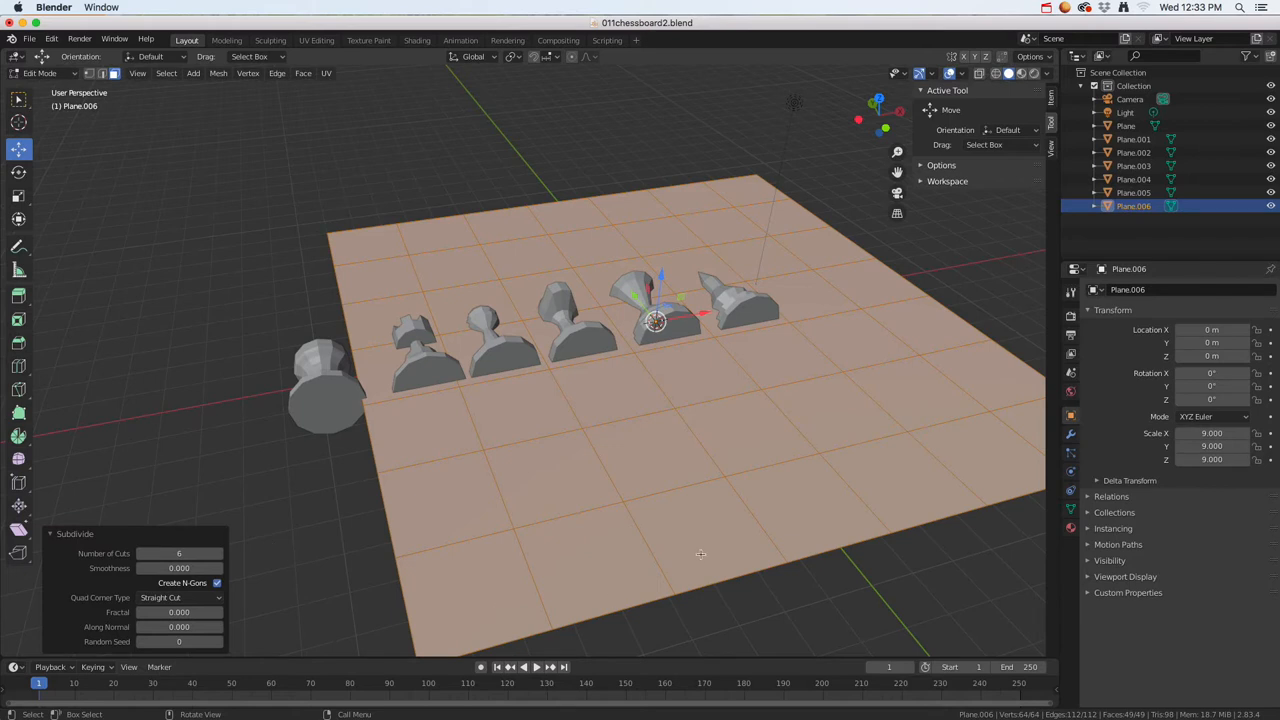
click(219, 556)
Step: Show the viewport in Material Preview shading and give the board a new material with a bright green base color
click(1071, 529)
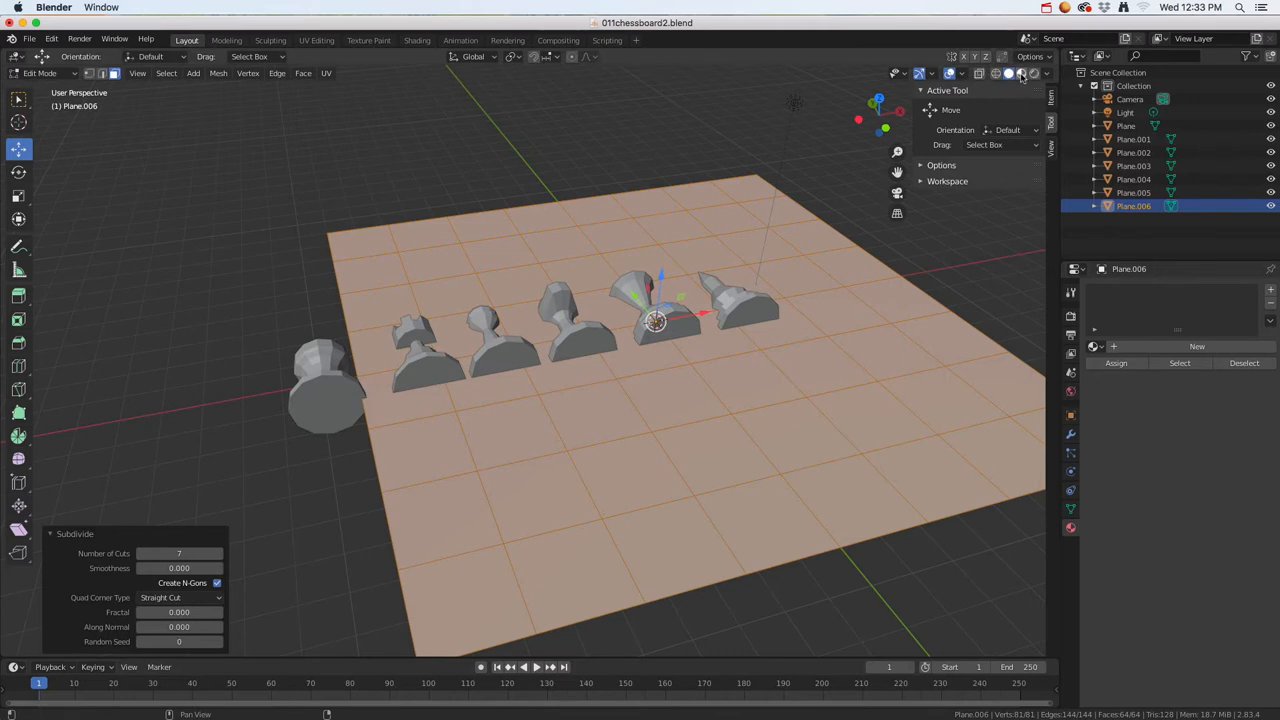
click(1021, 75)
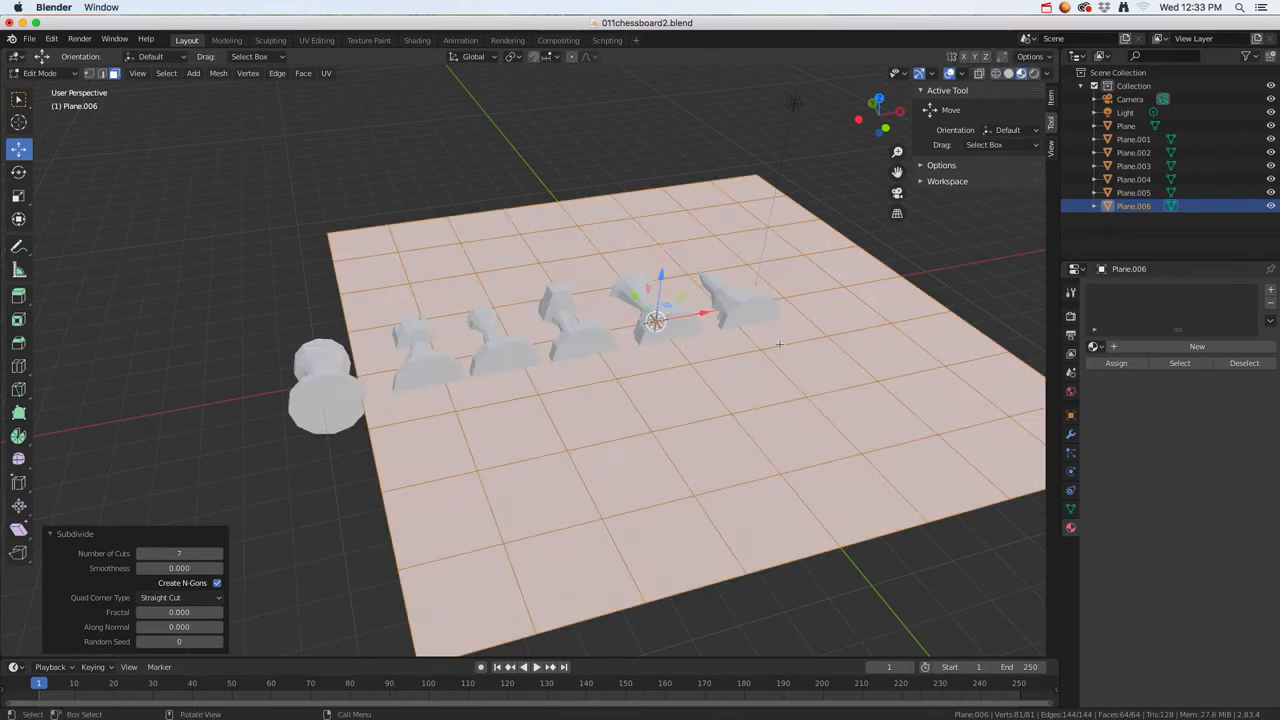
click(1175, 348)
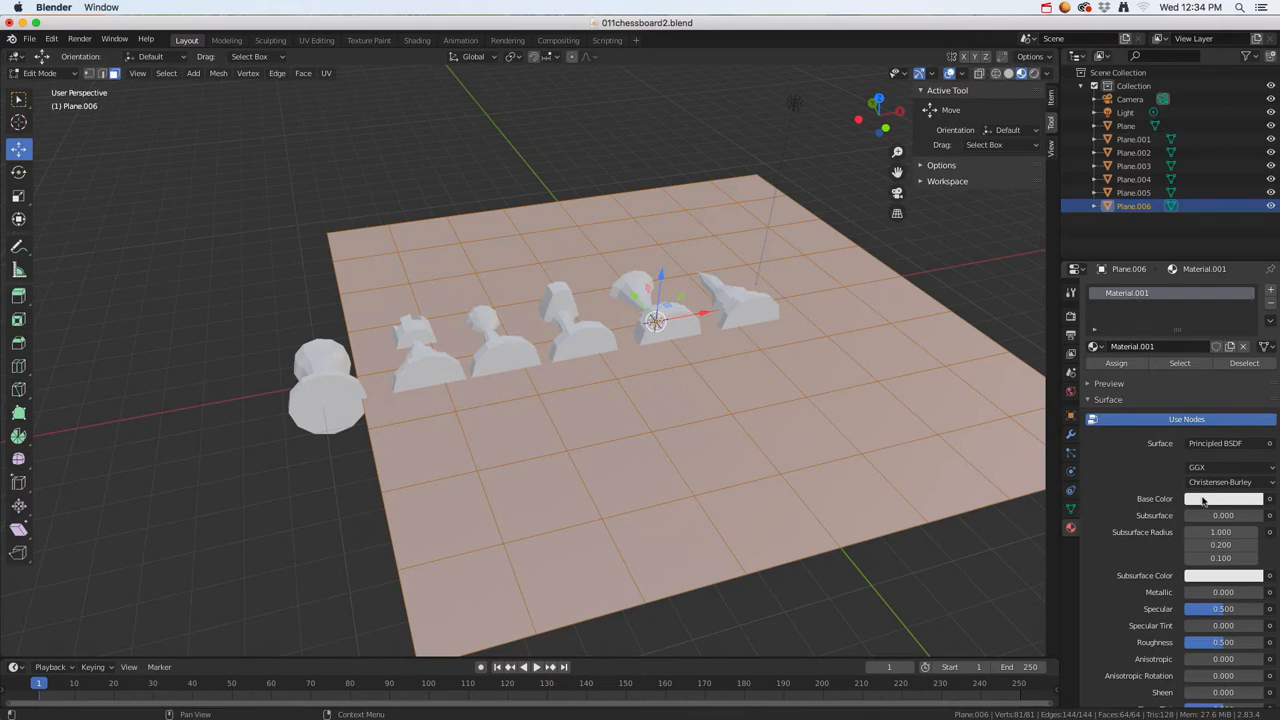
click(1202, 499)
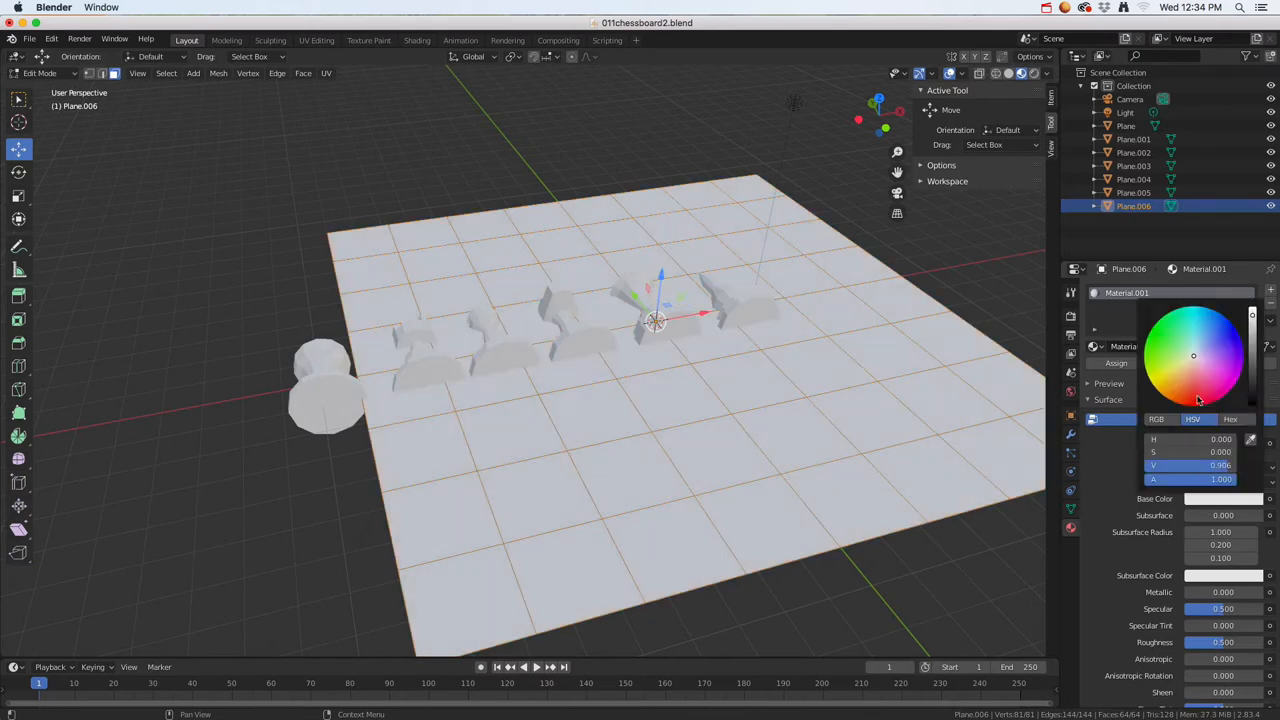
click(1160, 341)
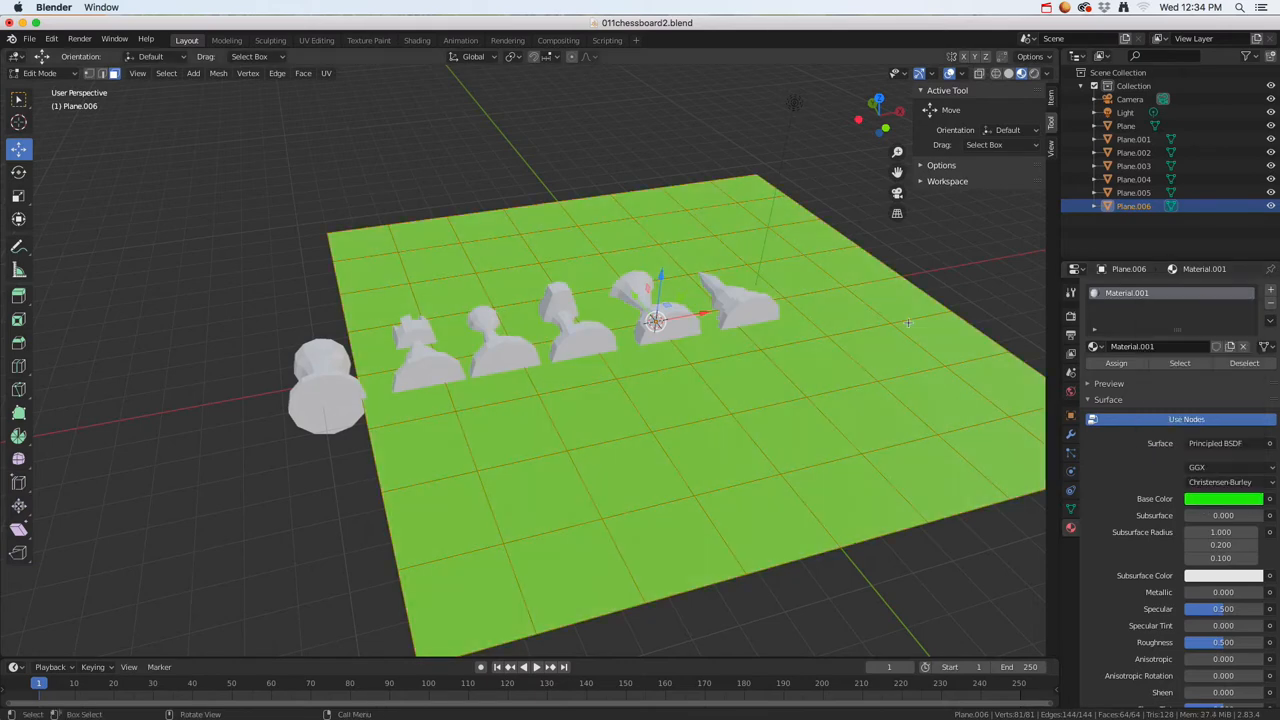
Step: Add a second material slot to the board with a new material and darken its base color to near black
click(1270, 290)
click(1153, 374)
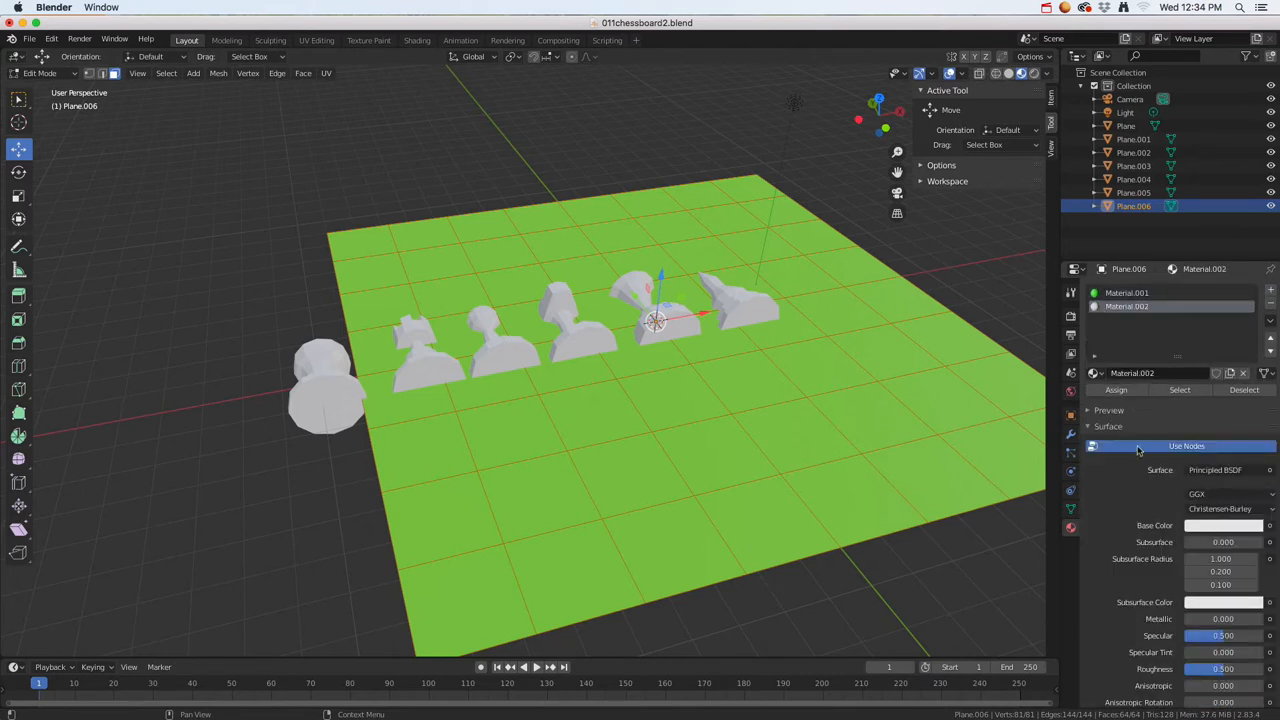
click(1199, 533)
click(1256, 424)
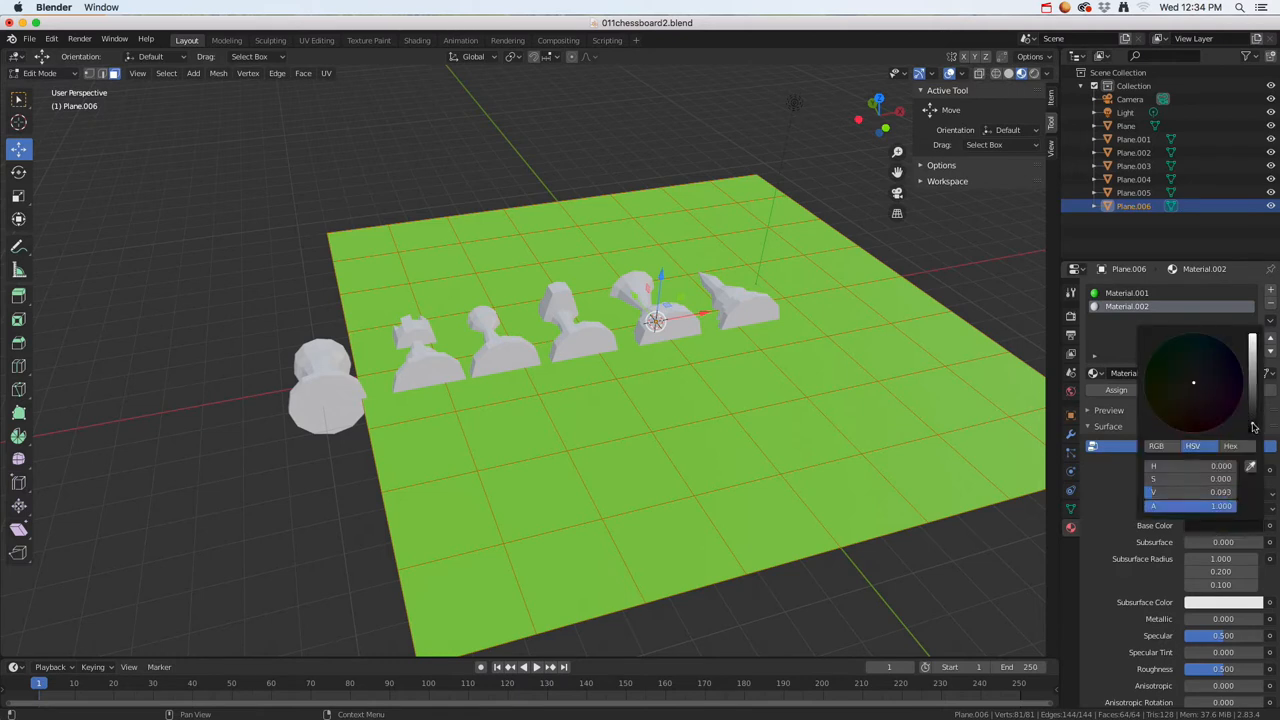
Step: Assign the dark Material.002 to alternating squares in the two board rows nearest the viewer, starting with the corner square
click(480, 583)
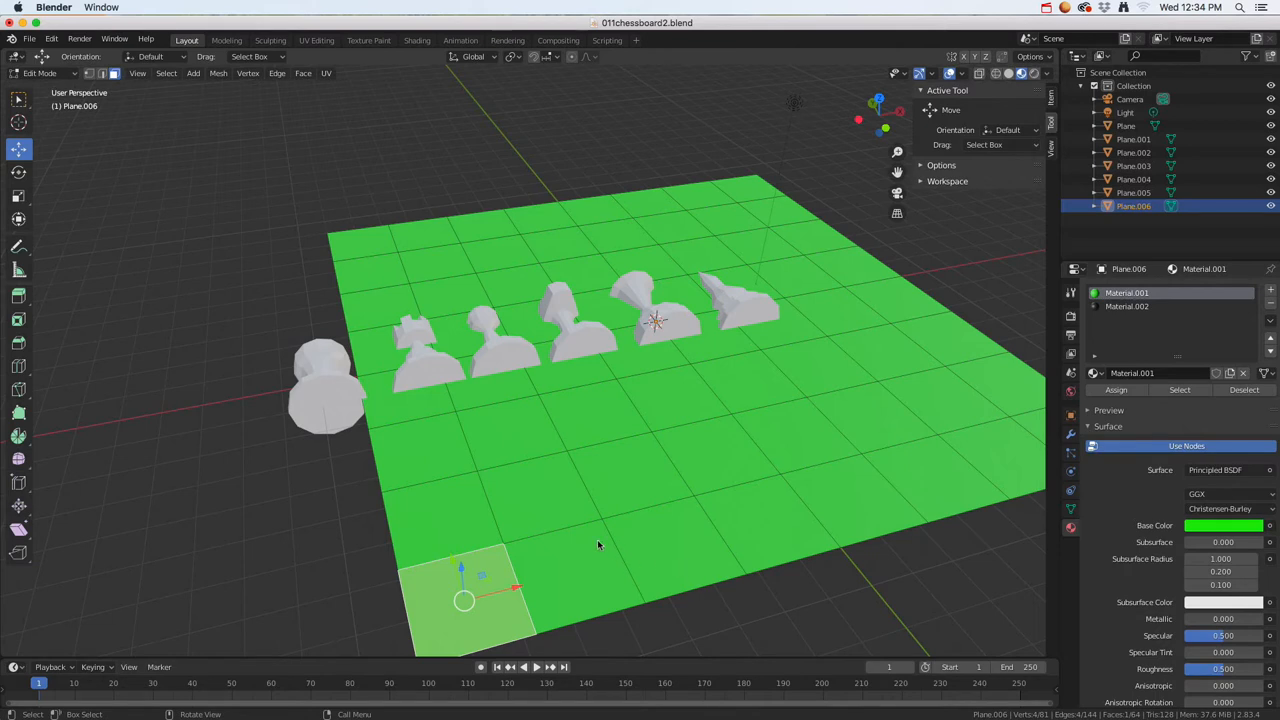
shift+click(536, 494)
shift+click(659, 531)
shift+click(709, 457)
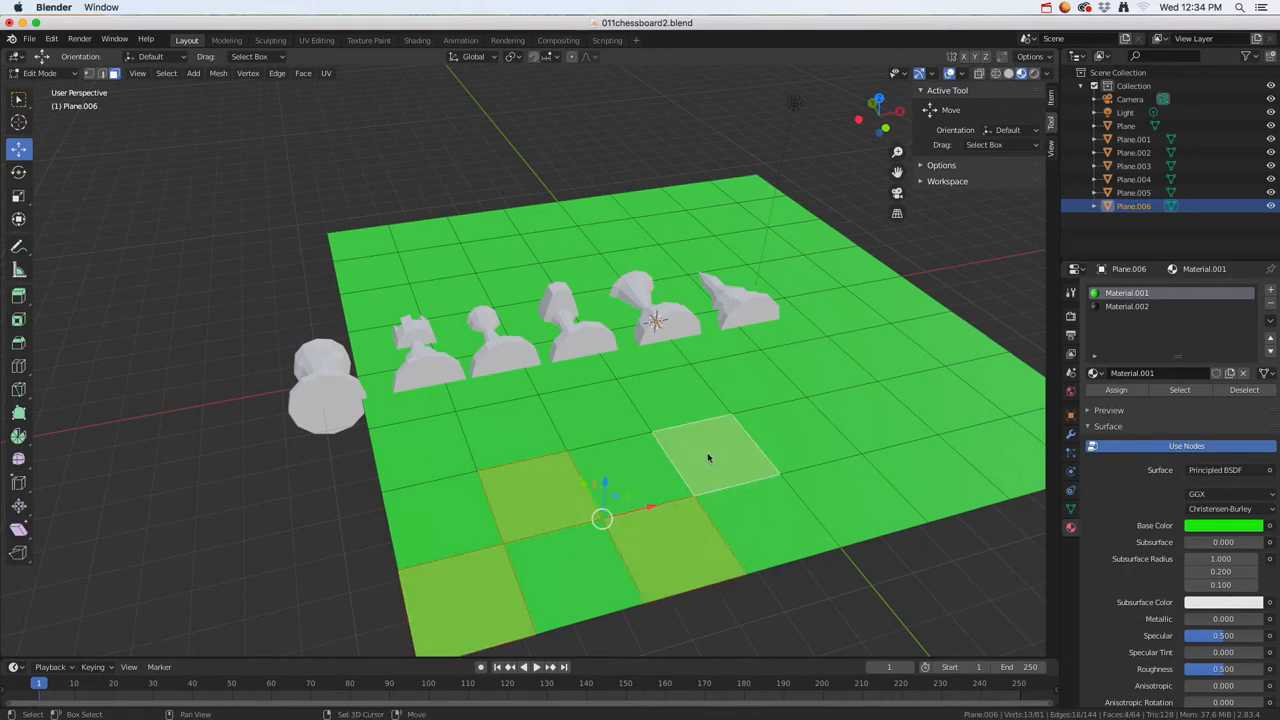
shift+click(870, 489)
shift+click(890, 405)
shift+click(990, 445)
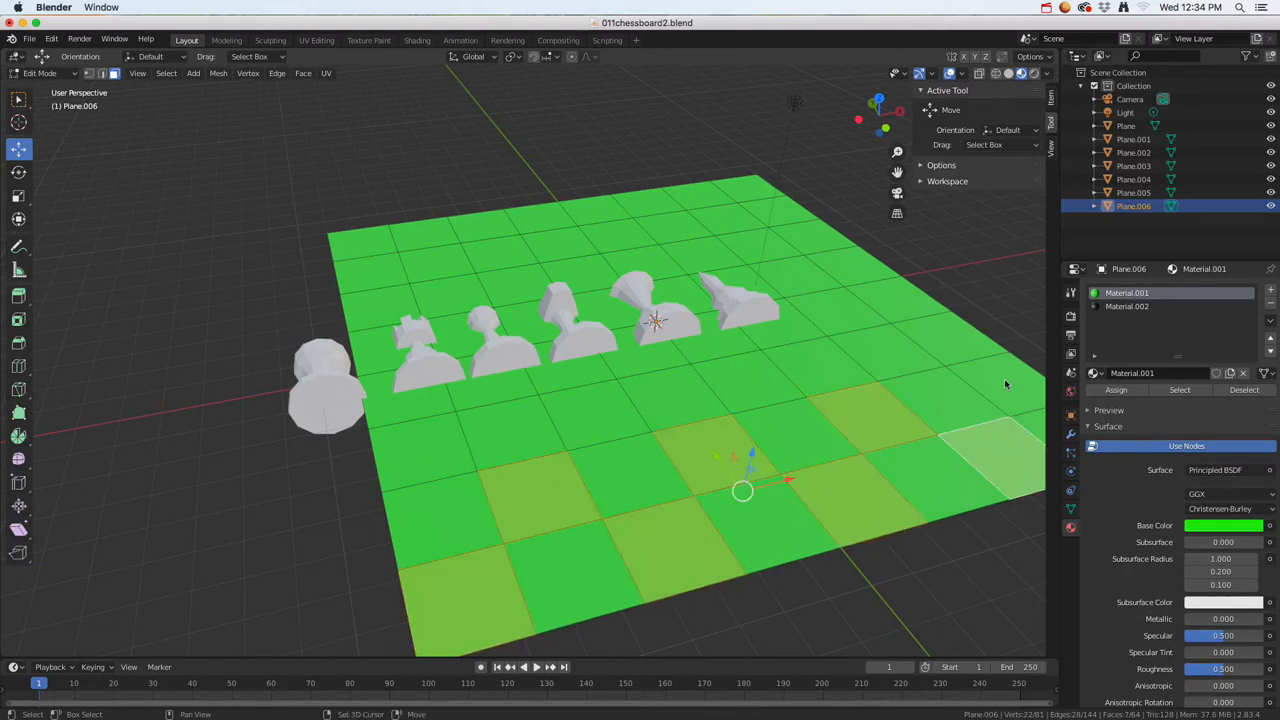
shift+click(1004, 382)
click(1127, 307)
click(1116, 390)
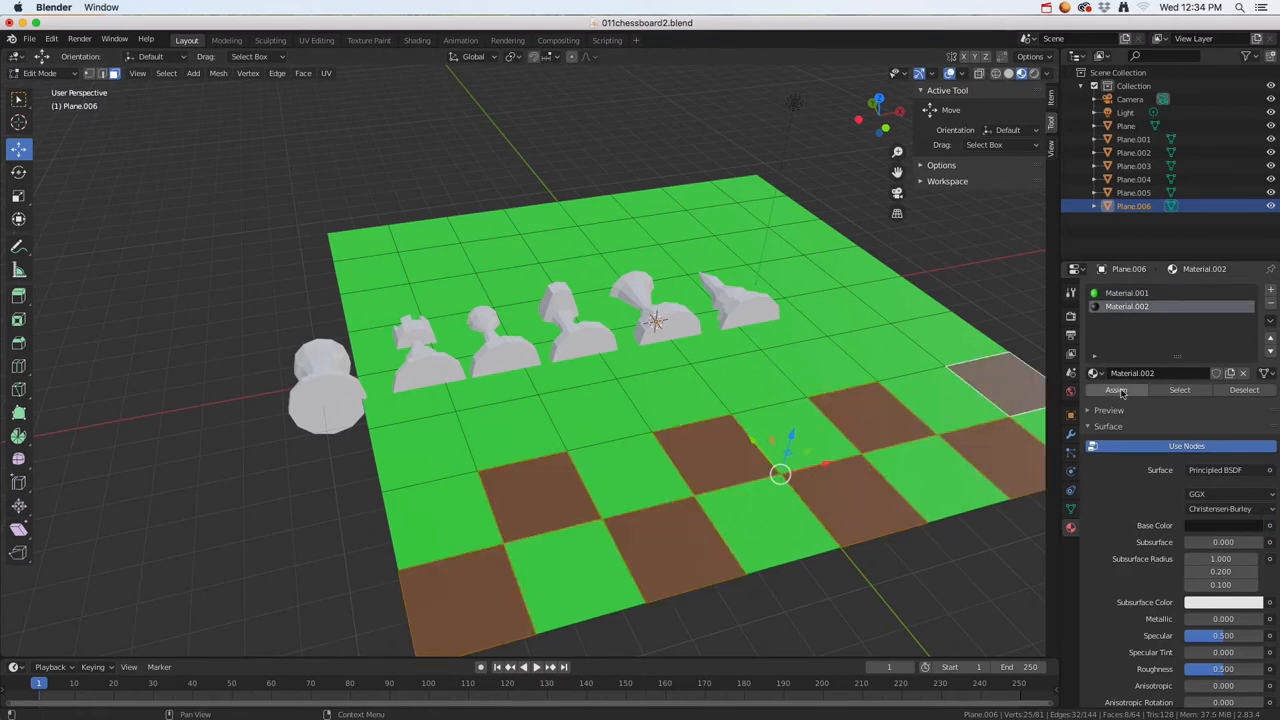
Step: Assign the dark Material.002 to alternating squares in the third and fourth board rows, continuing the checker pattern
click(420, 452)
shift+click(597, 417)
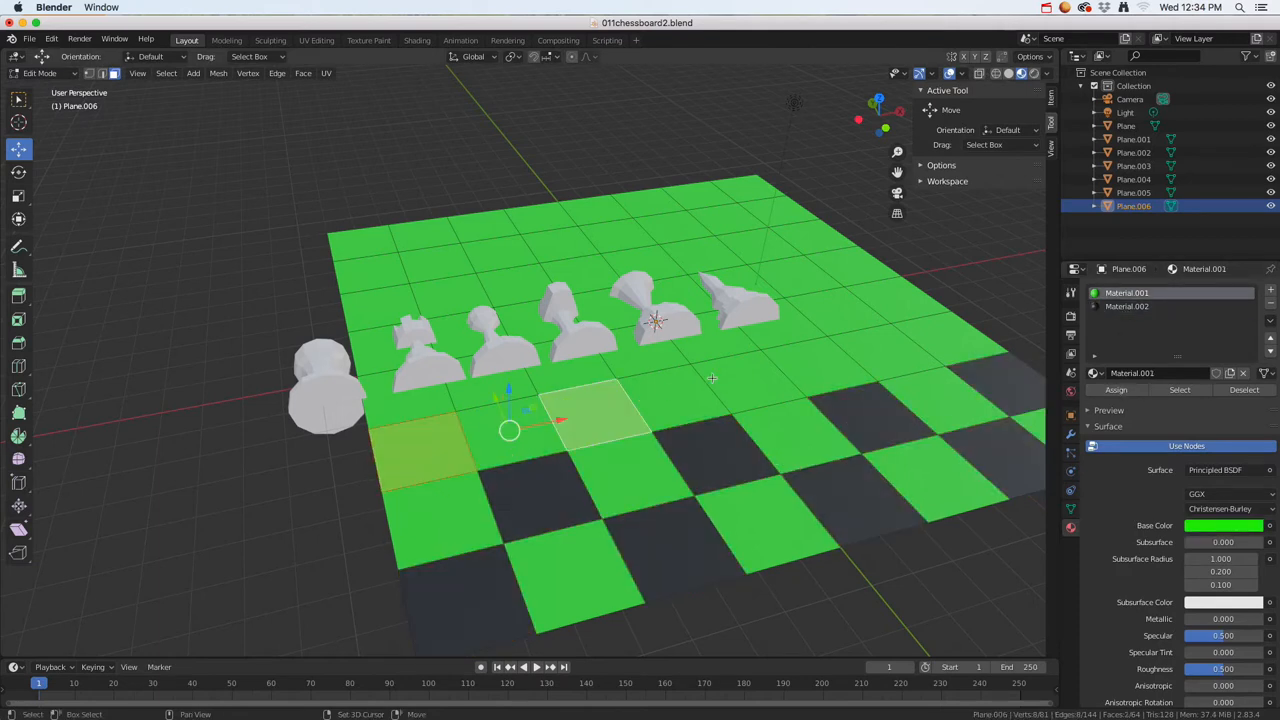
shift+click(749, 386)
shift+click(871, 349)
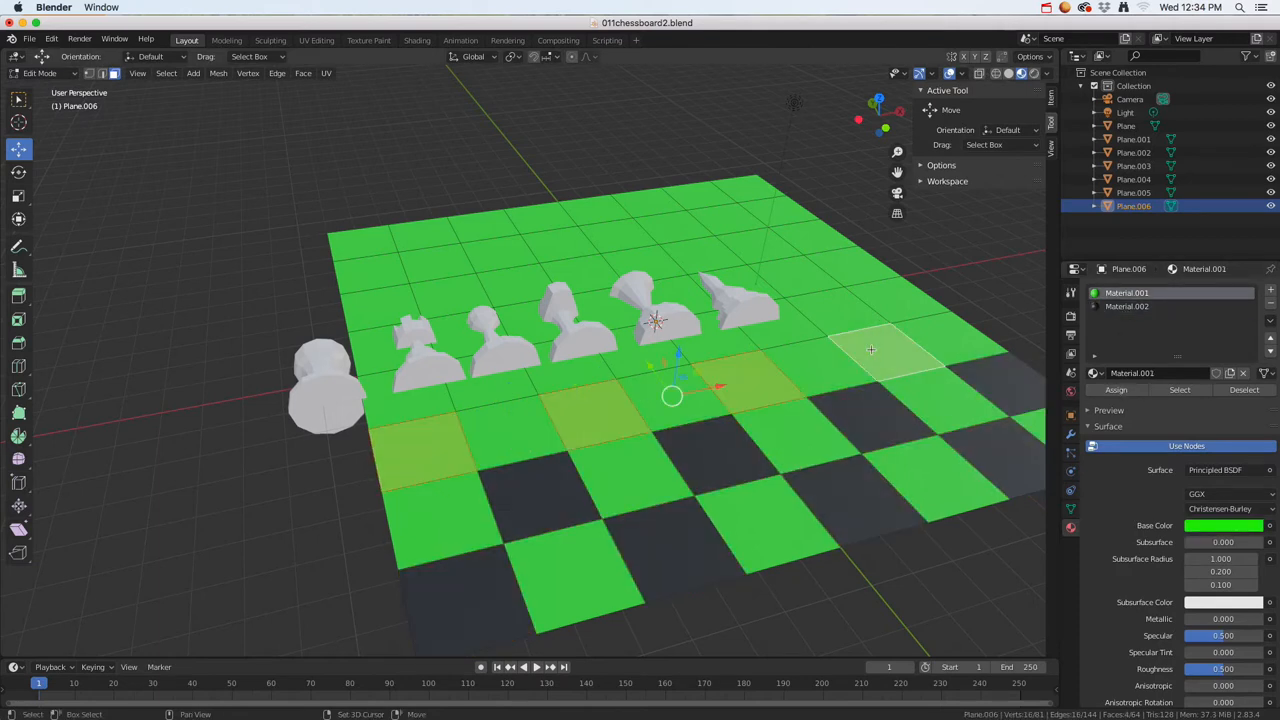
shift+click(900, 307)
shift+click(782, 322)
shift+click(643, 360)
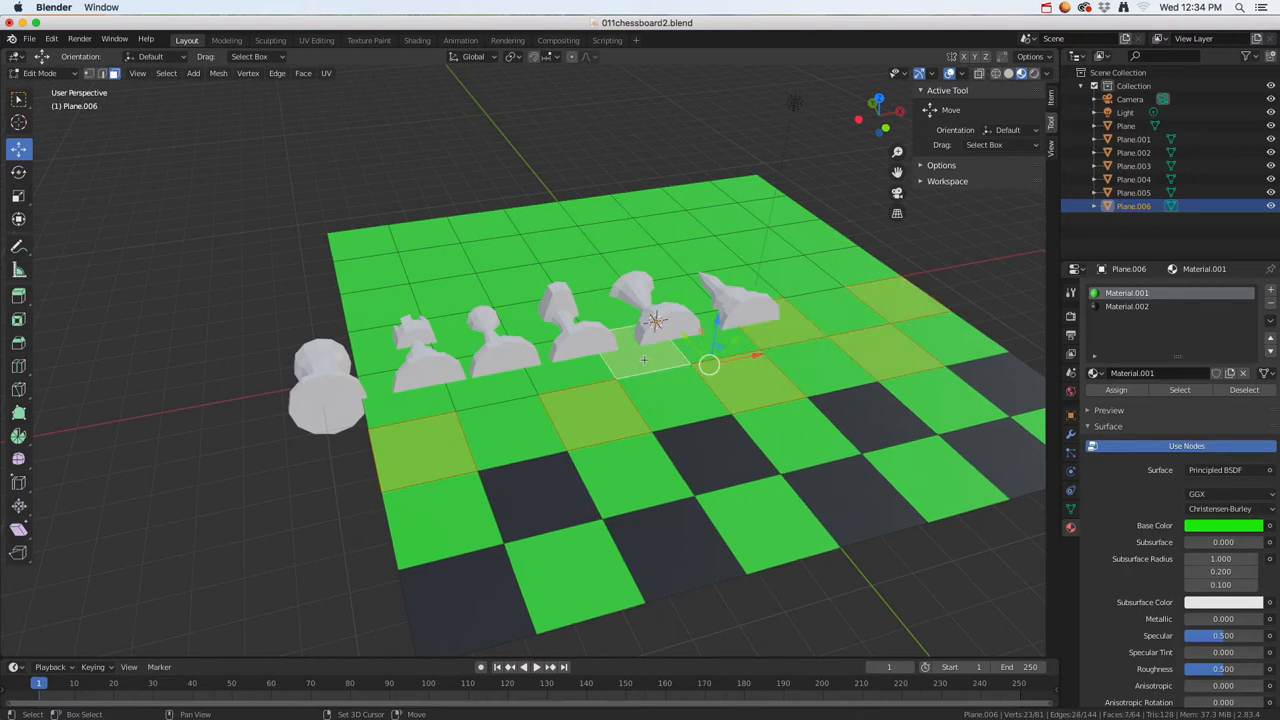
shift+click(518, 390)
click(1127, 306)
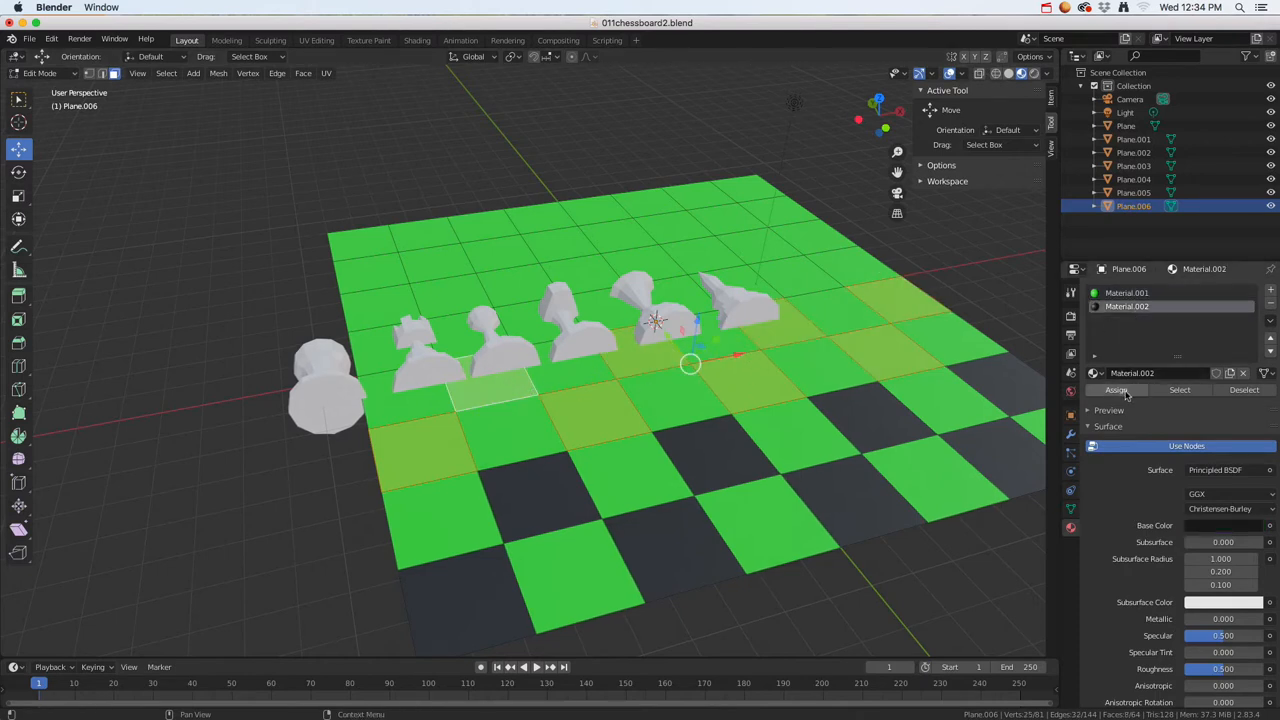
click(1127, 395)
Step: Assign the dark Material.002 to alternating squares in the fifth and sixth board rows, plus one matching square in the seventh row
click(804, 280)
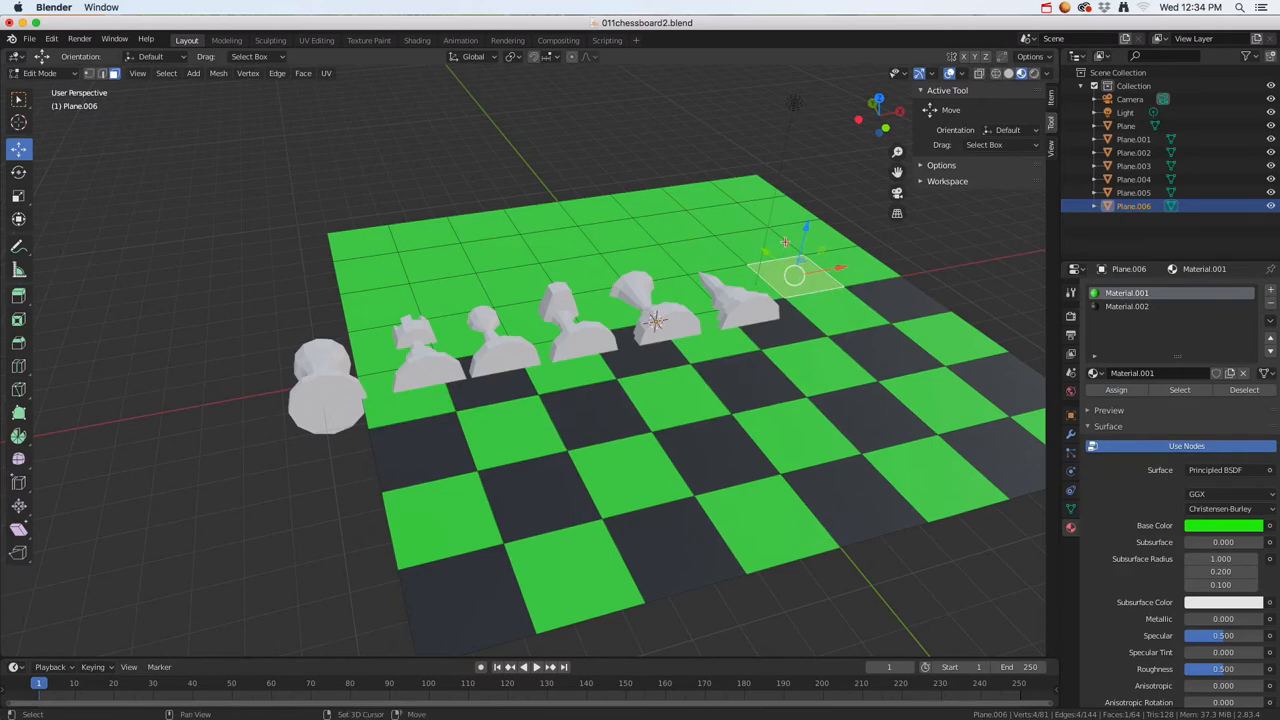
middle_drag(740, 262, 615, 276)
shift+click(606, 274)
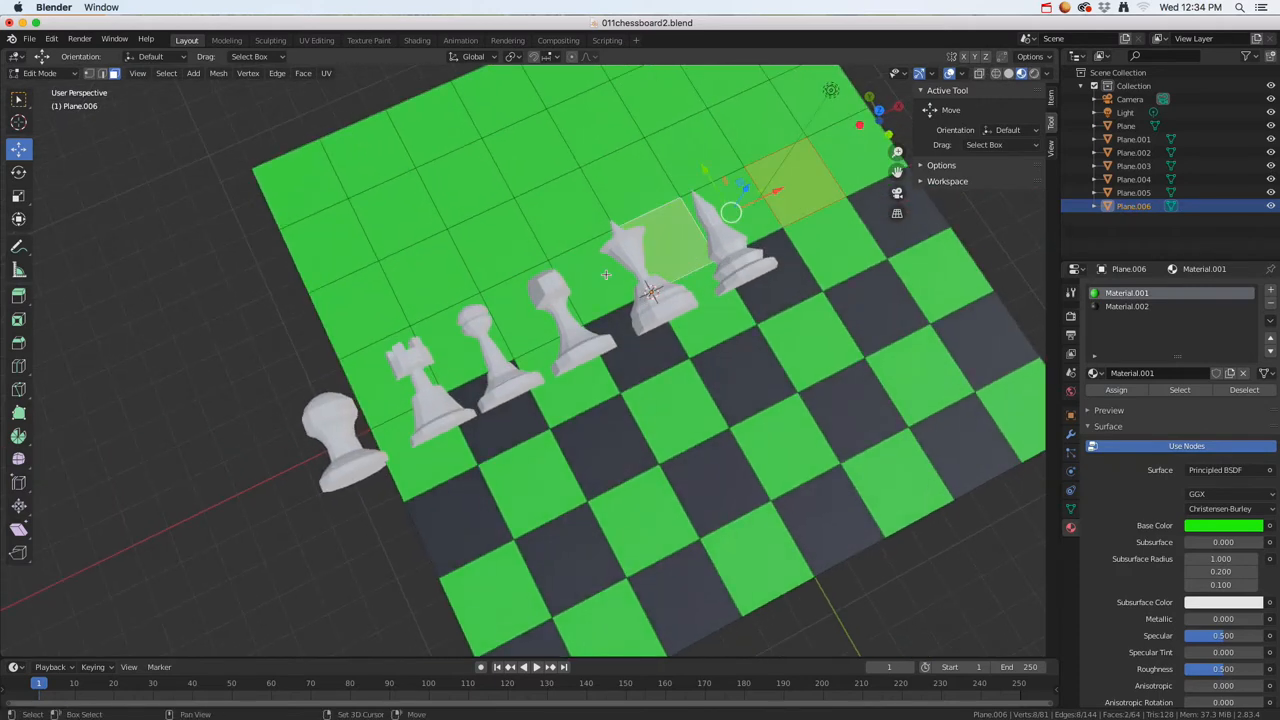
shift+click(531, 314)
shift+click(381, 369)
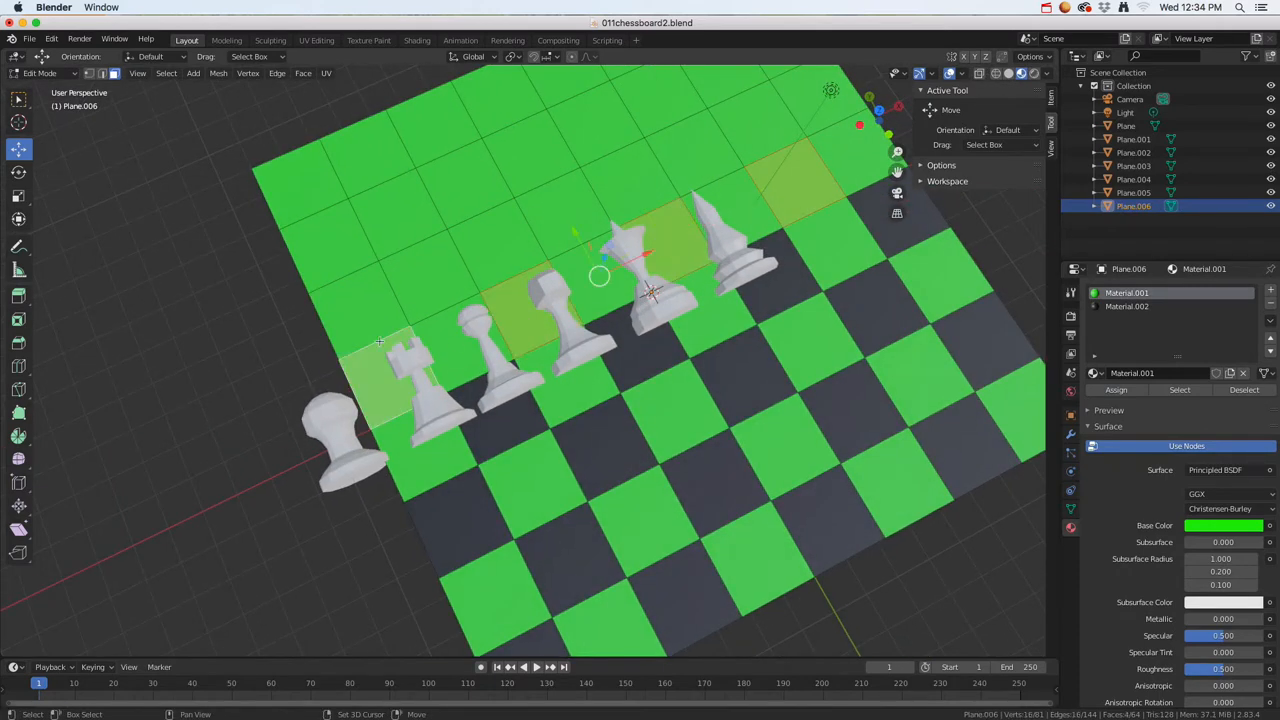
shift+click(403, 290)
shift+click(564, 201)
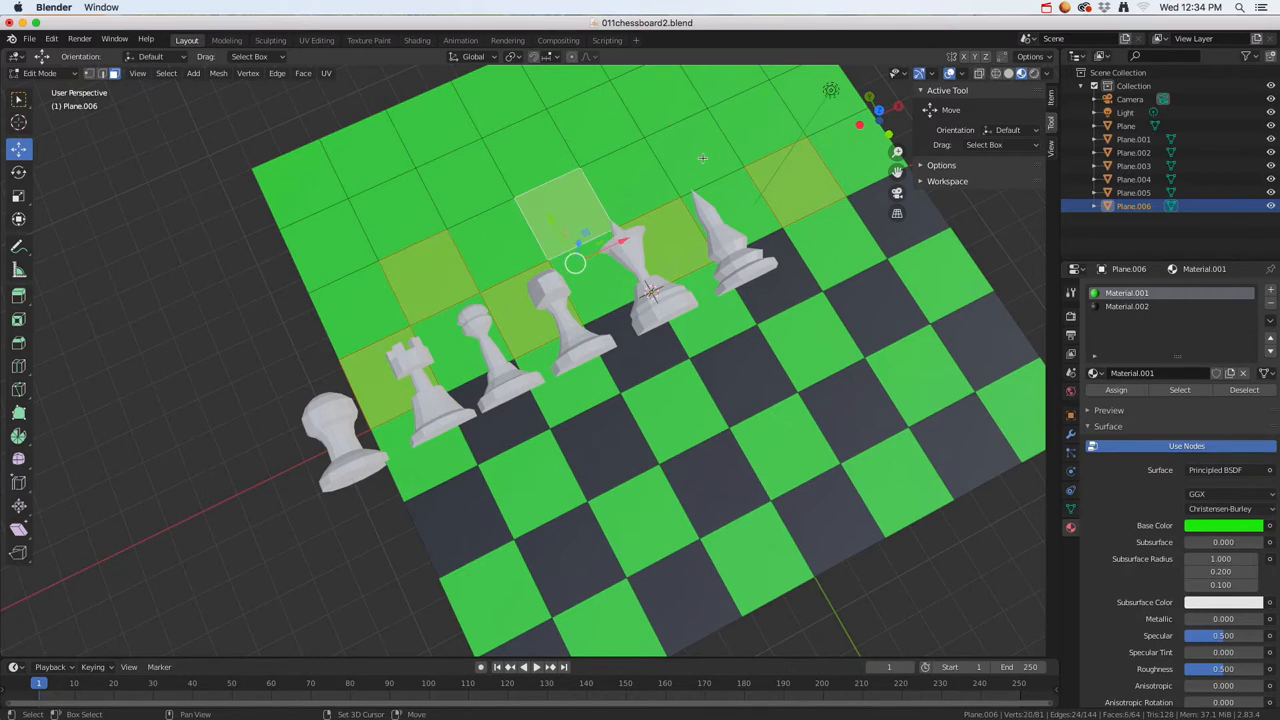
shift+click(706, 153)
shift+click(803, 101)
shift+click(596, 124)
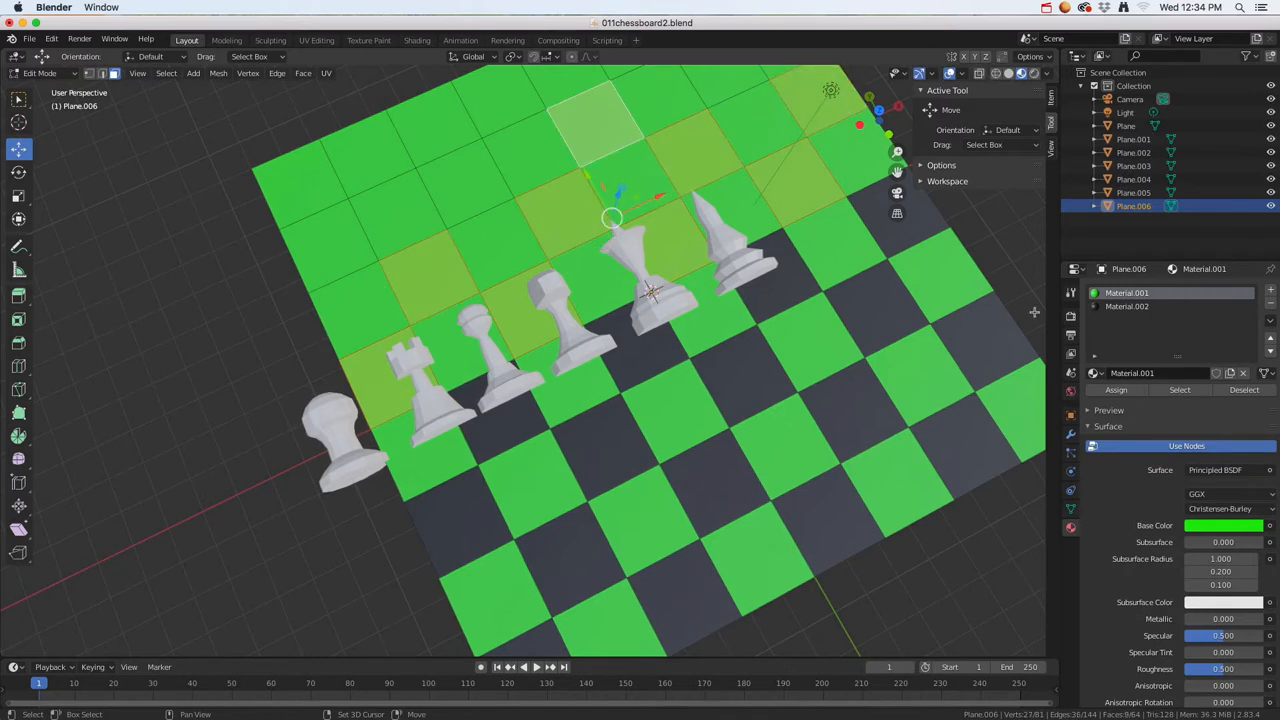
click(1127, 306)
click(1116, 390)
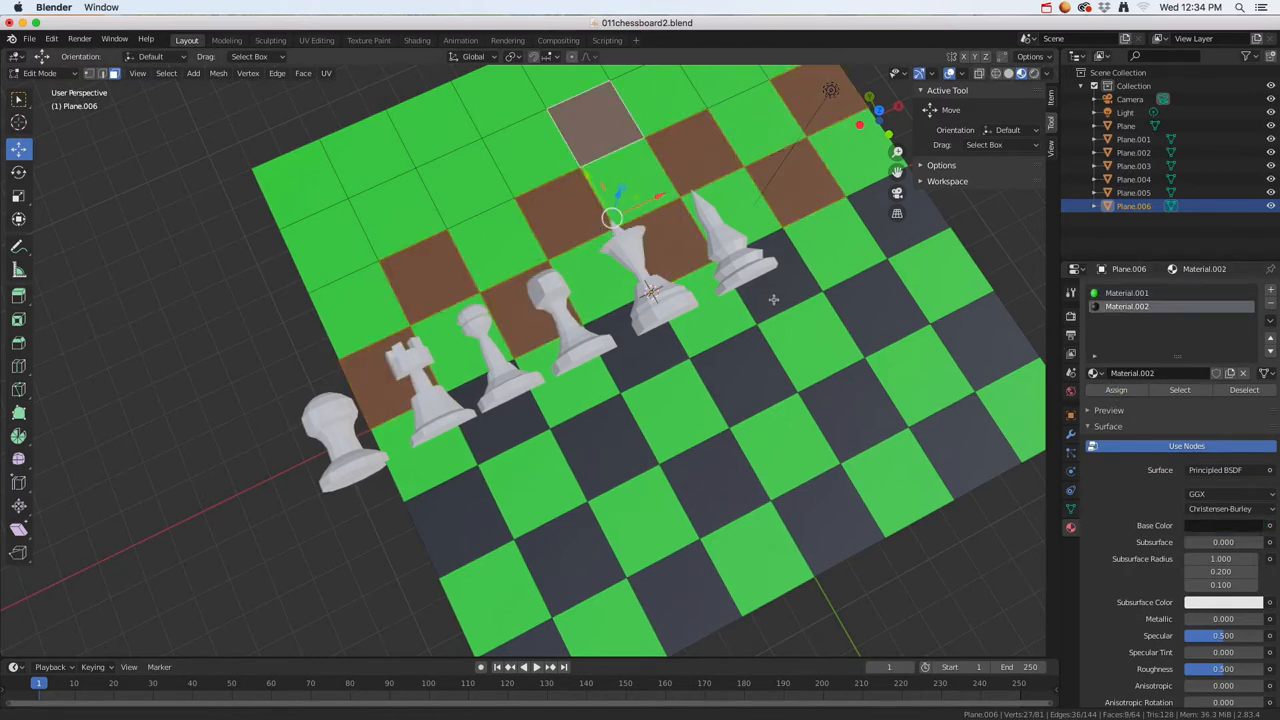
Step: Assign the dark Material.002 to the remaining alternating squares in the seventh and eighth board rows to complete the checker pattern
middle_drag(720, 260, 762, 229)
click(764, 199)
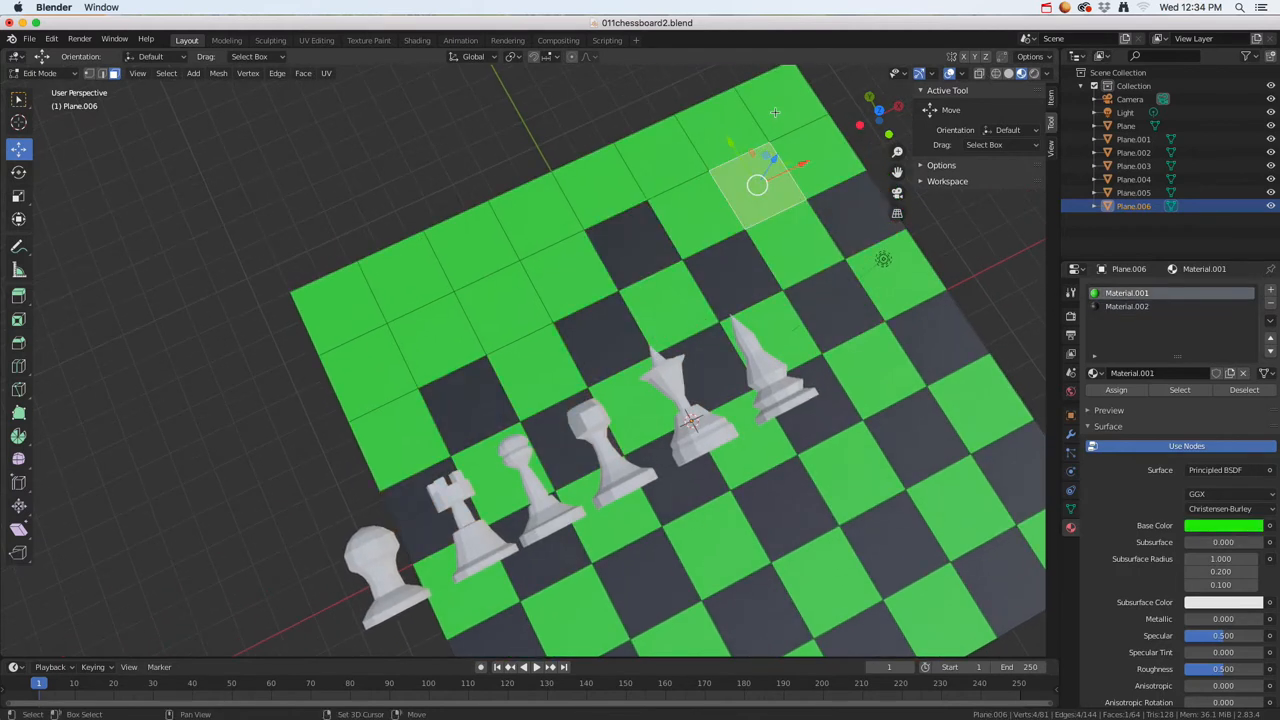
shift+click(774, 112)
shift+click(640, 165)
shift+click(534, 218)
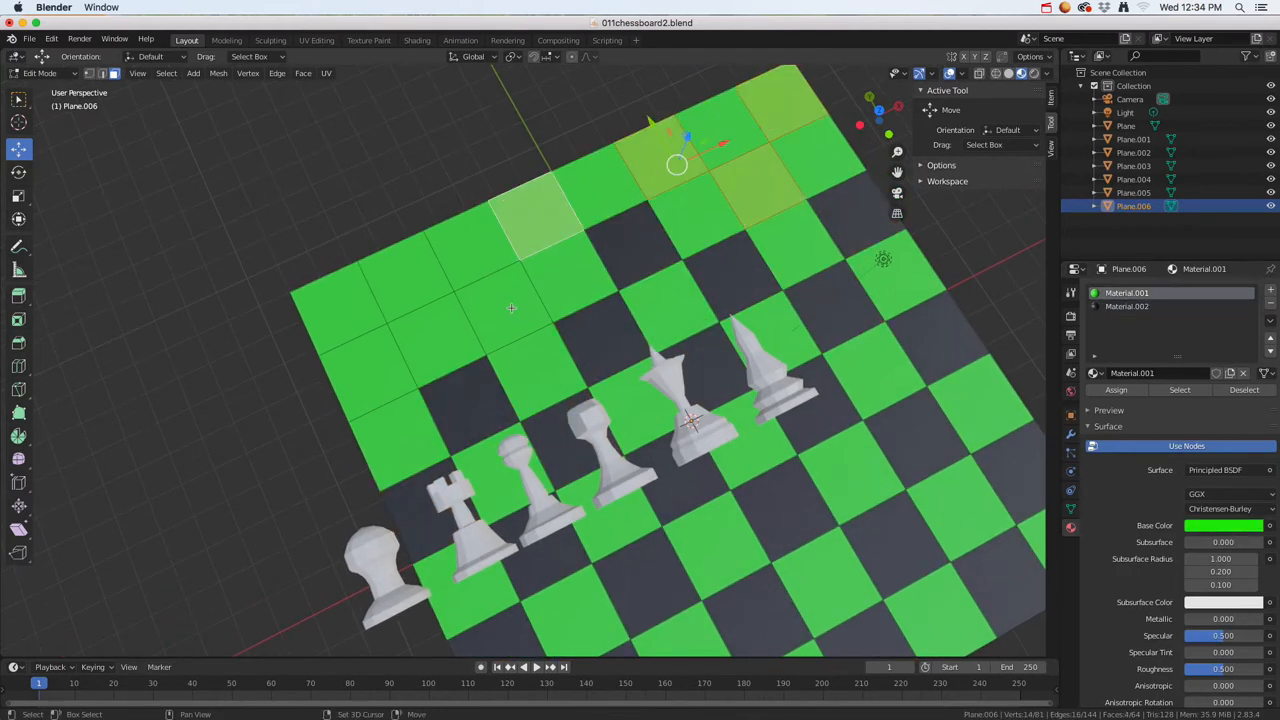
shift+click(511, 308)
shift+click(477, 261)
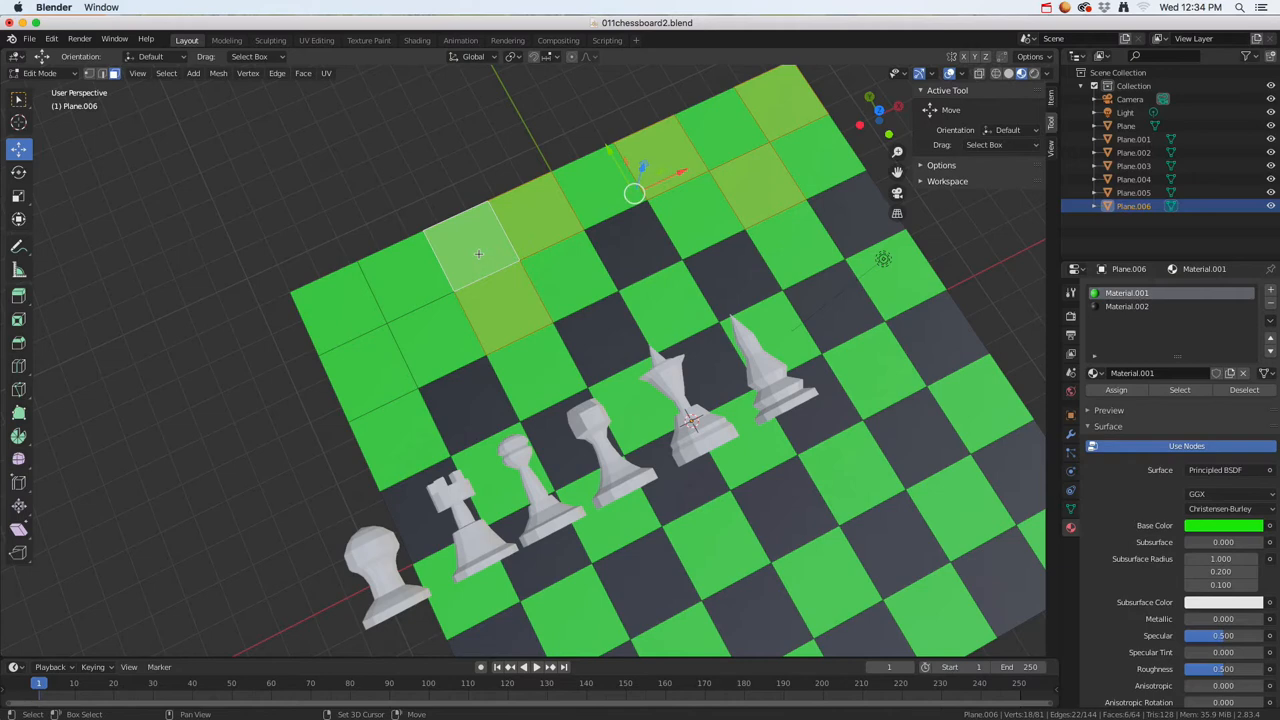
shift+click(478, 254)
shift+click(413, 280)
shift+click(370, 370)
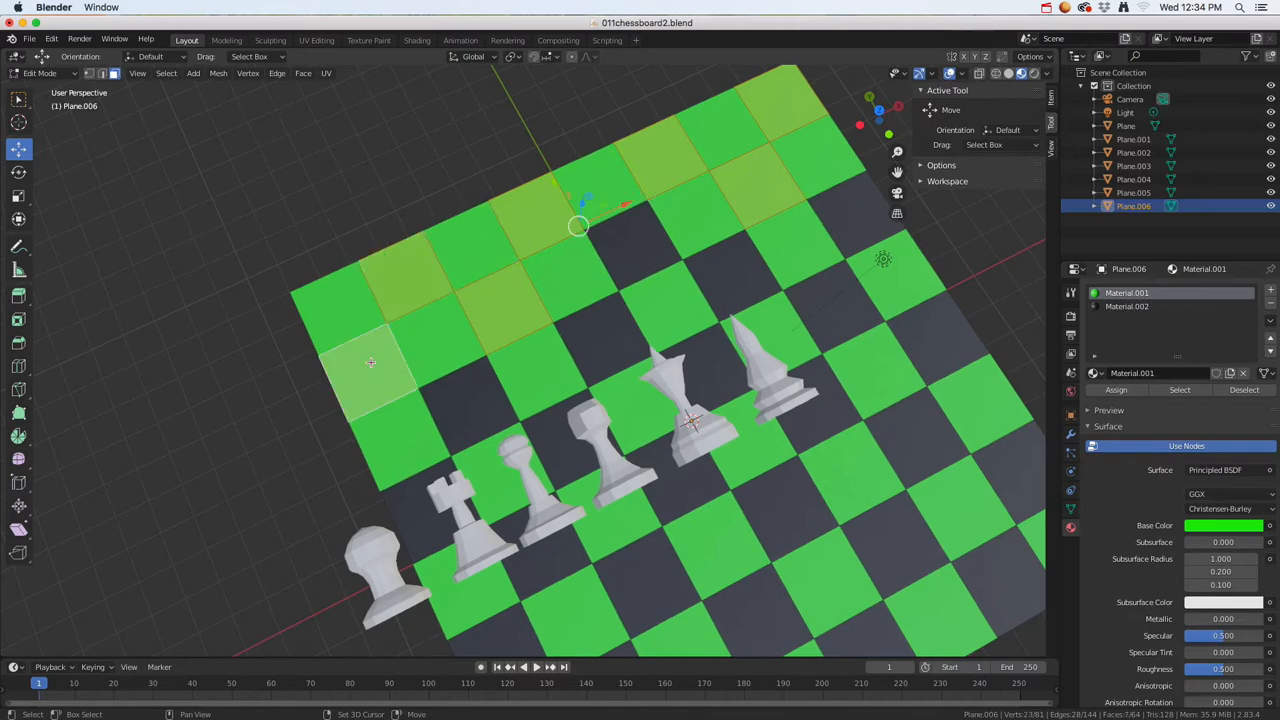
click(1100, 307)
click(1116, 389)
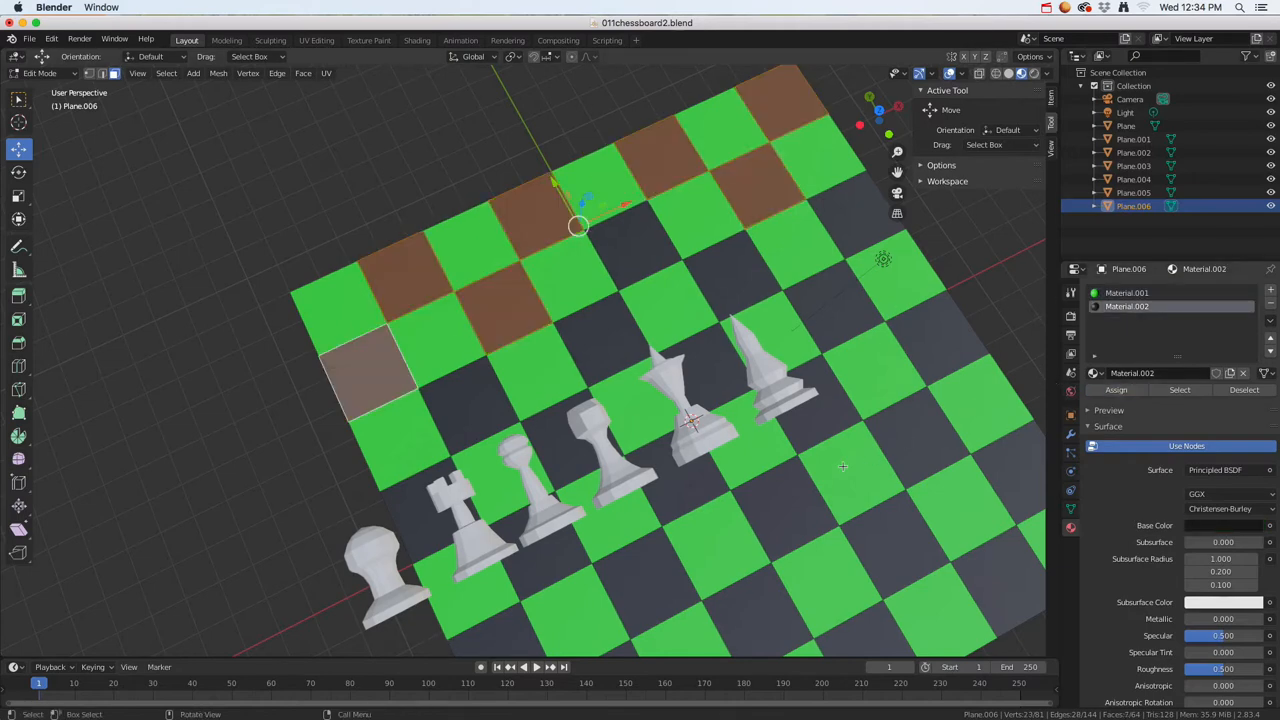
Step: Return the finished chessboard from Edit Mode to Object Mode
middle_drag(843, 466, 818, 396)
key(Tab)
middle_drag(764, 434, 614, 393)
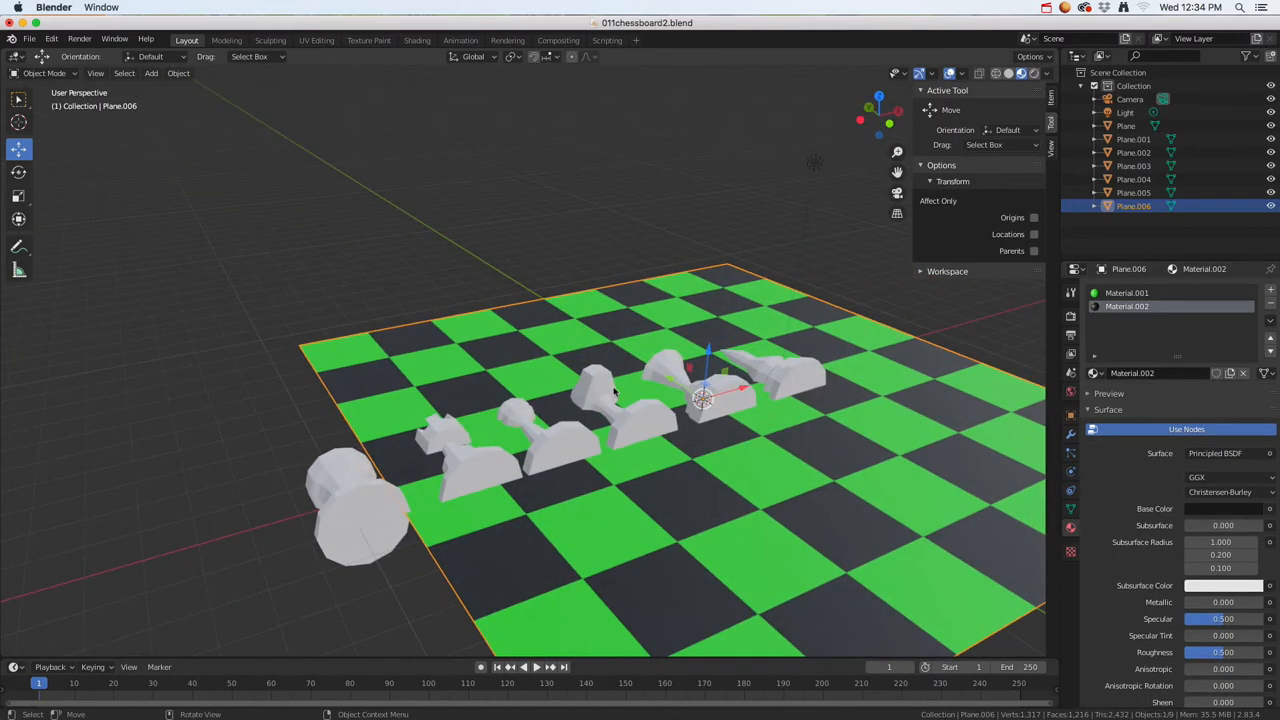
key(Tab)
click(65, 76)
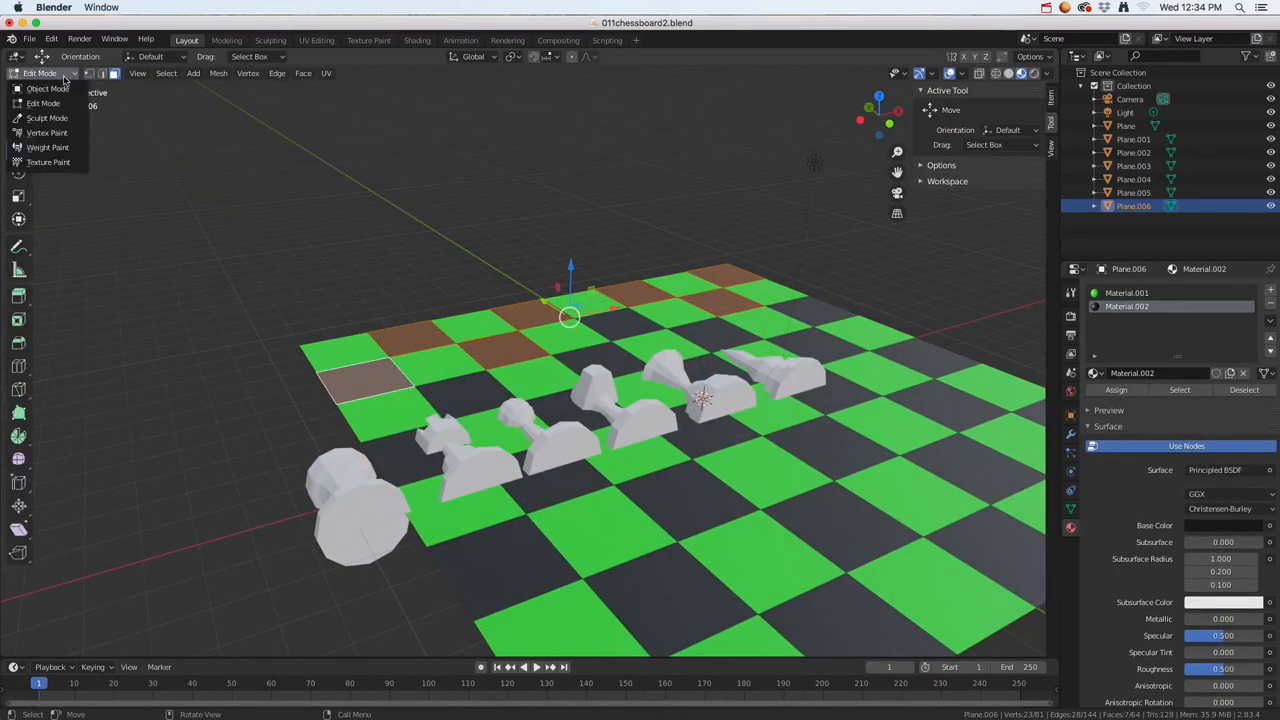
click(60, 89)
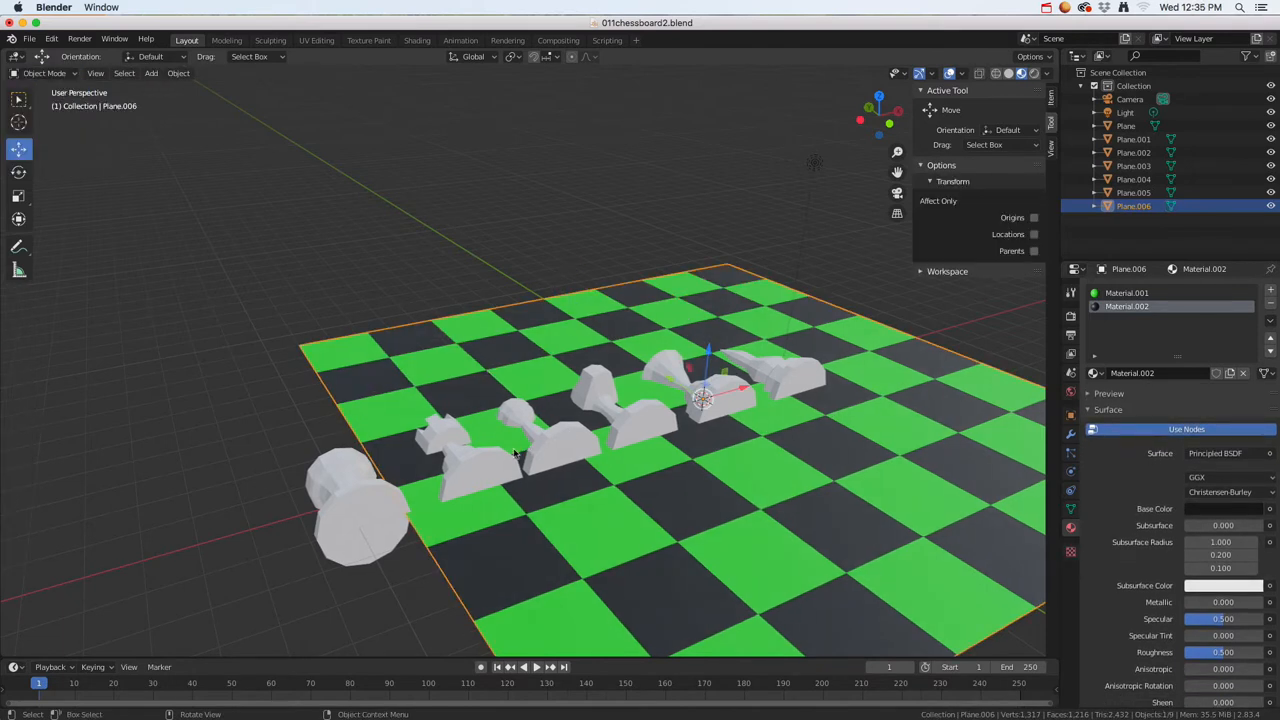
Step: Select all six chess pieces and raise them about 1.67 m along the Z axis above the board
click(370, 503)
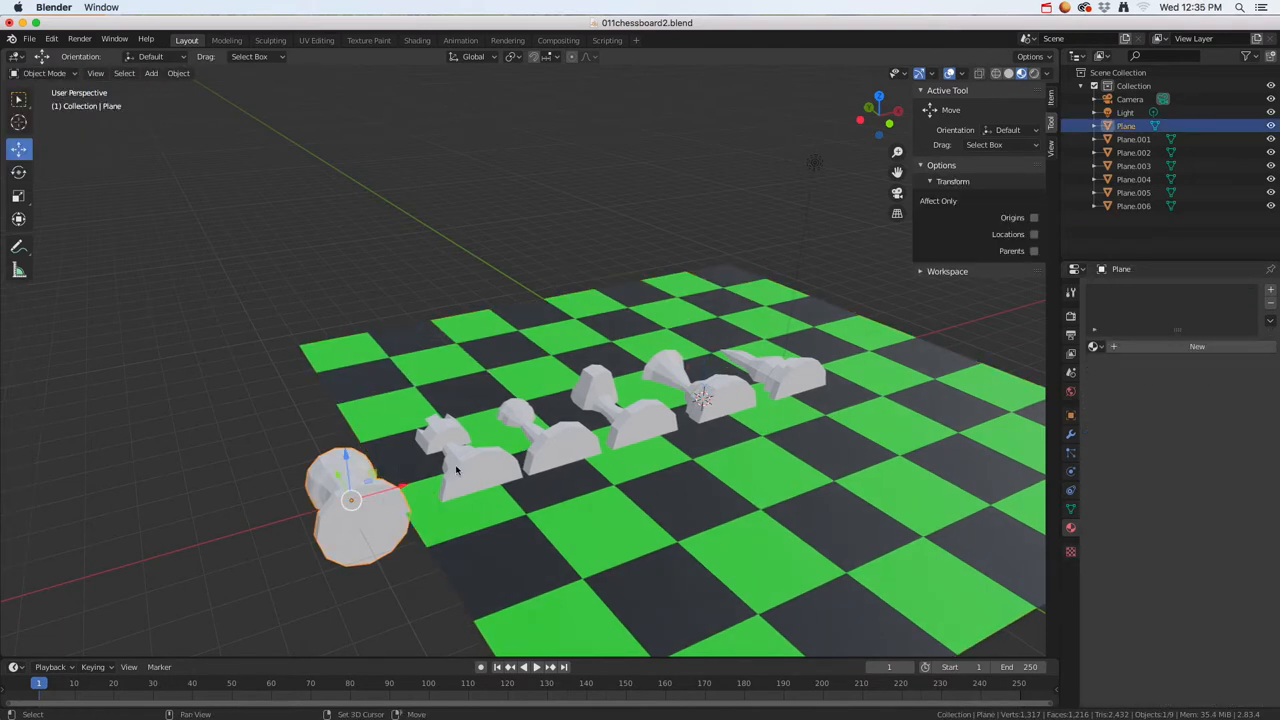
shift+click(456, 472)
shift+click(544, 450)
shift+click(628, 425)
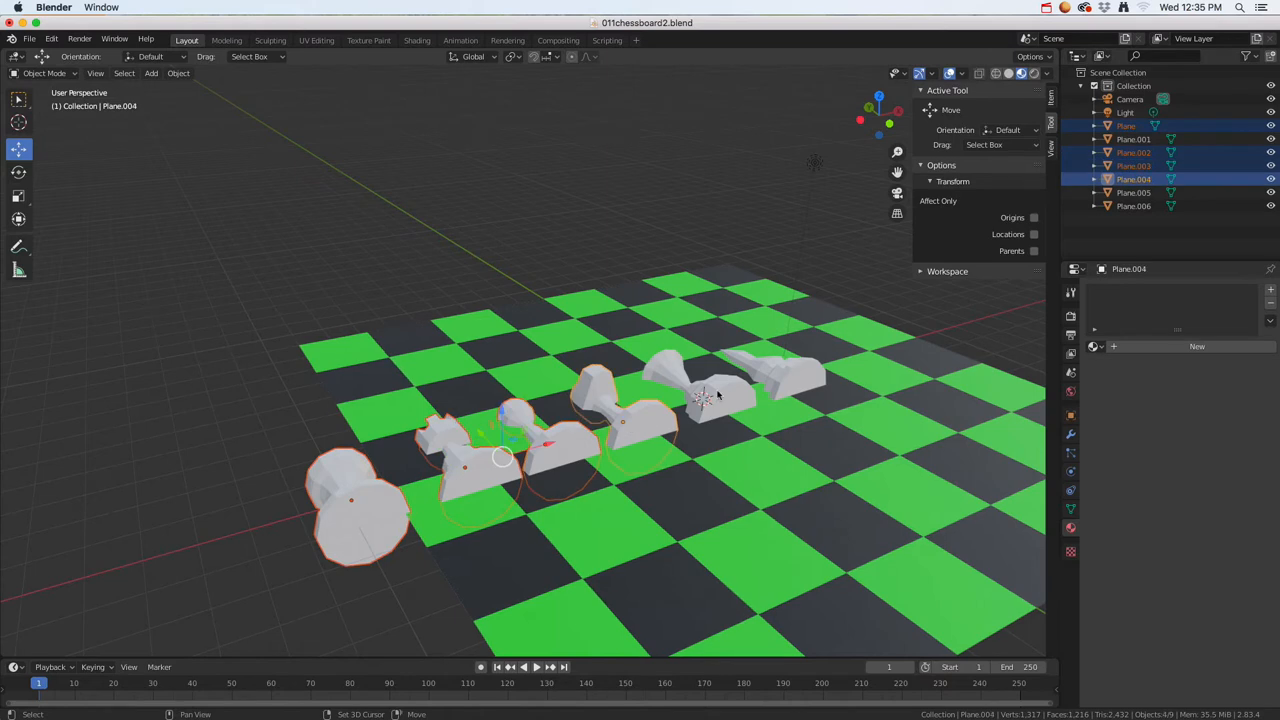
shift+click(726, 394)
shift+click(785, 375)
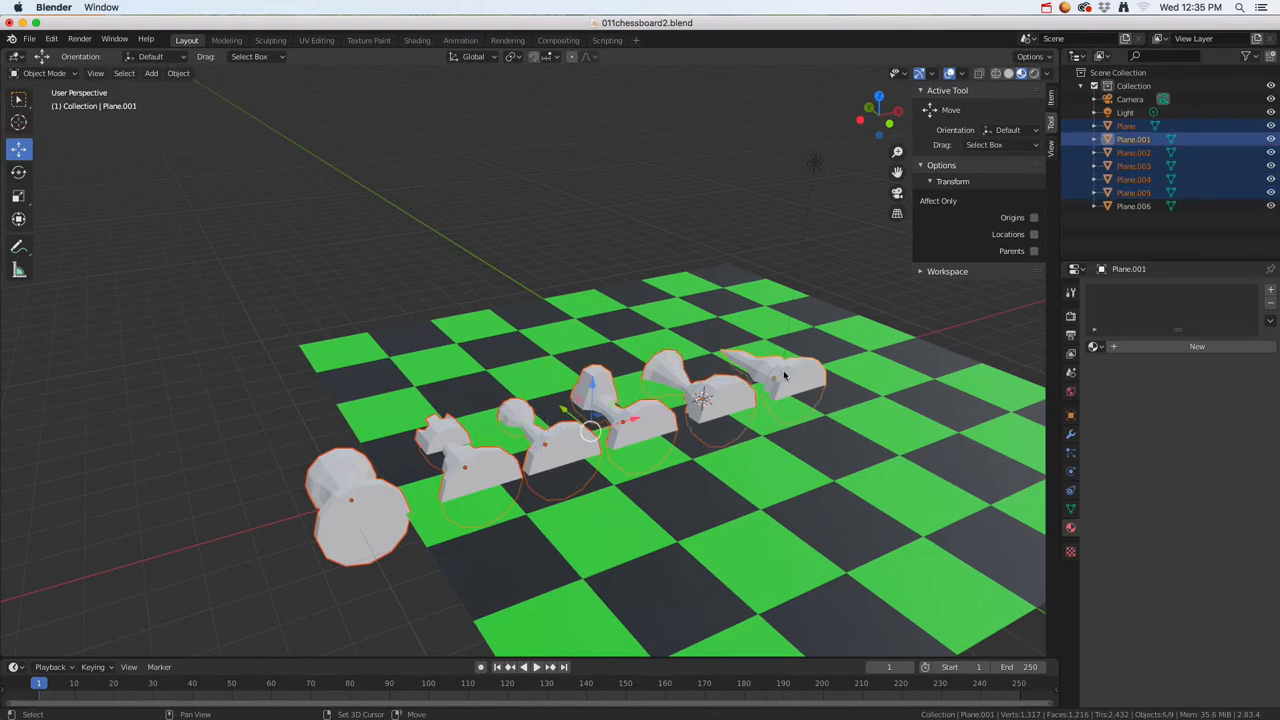
key(g)
key(z)
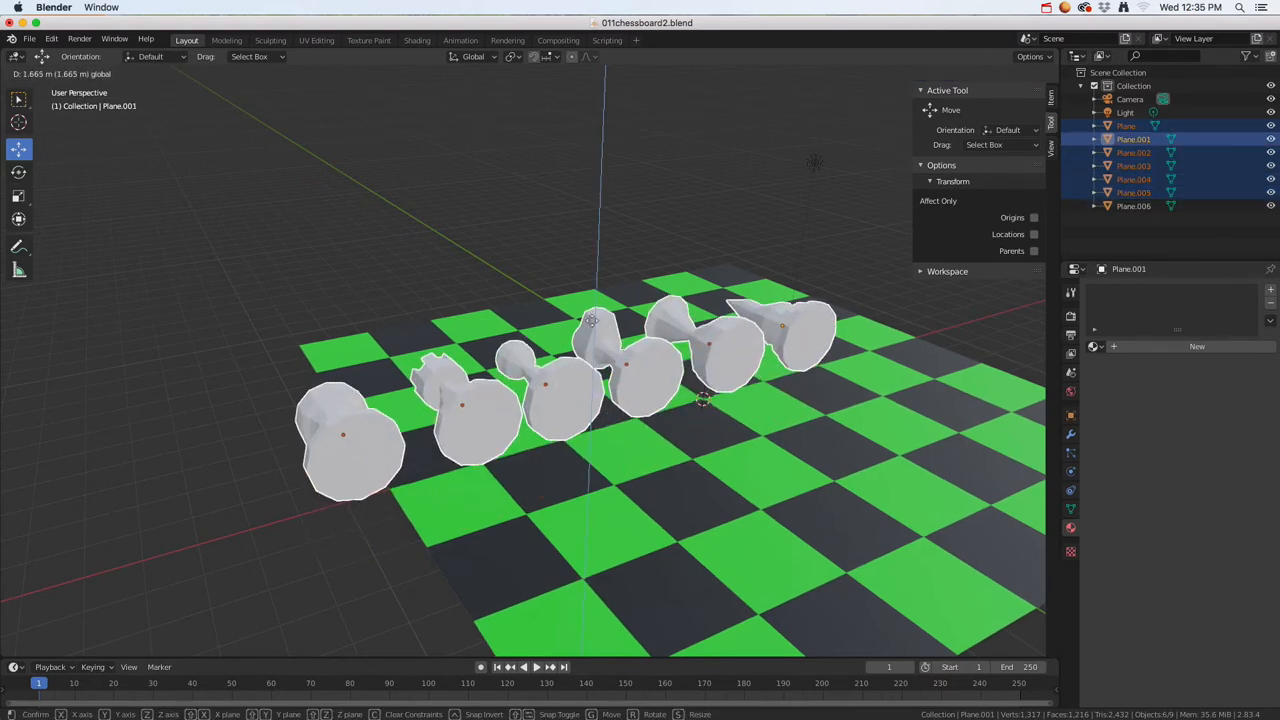
click(725, 387)
Step: Rotate the six selected chess pieces 90° about the global X axis to stand them upright
middle_drag(725, 387, 648, 382)
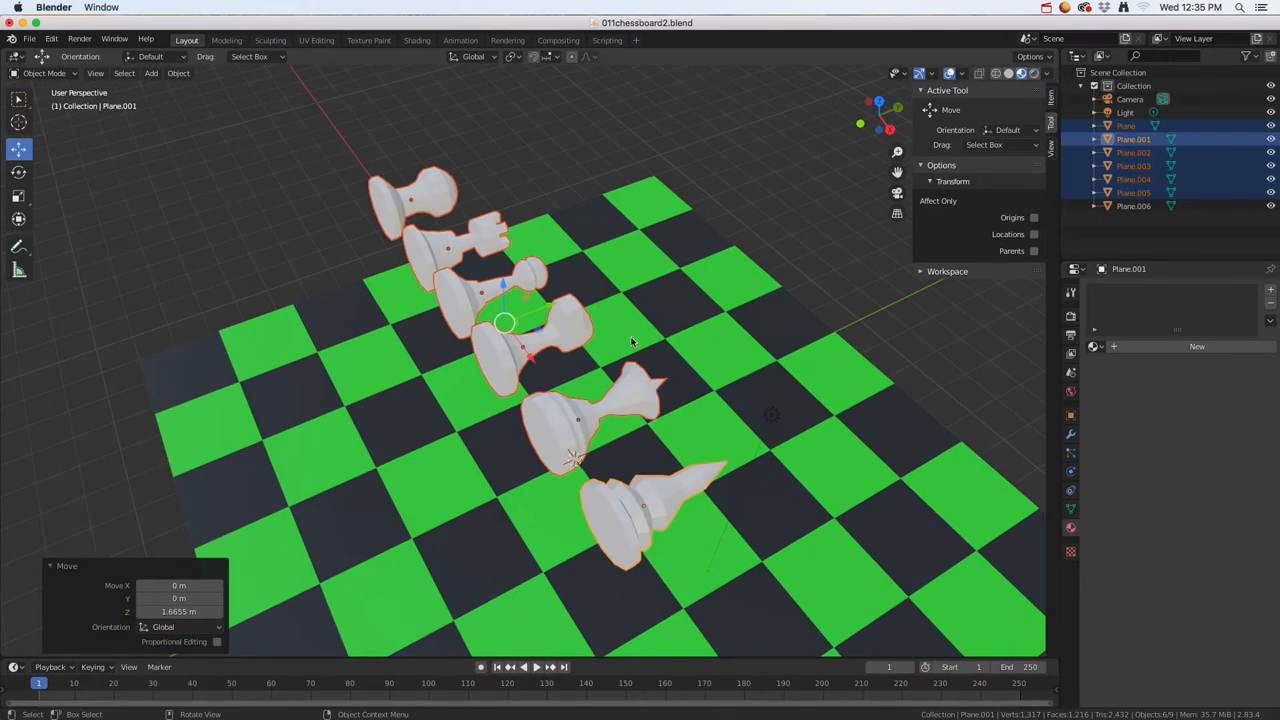
key(r)
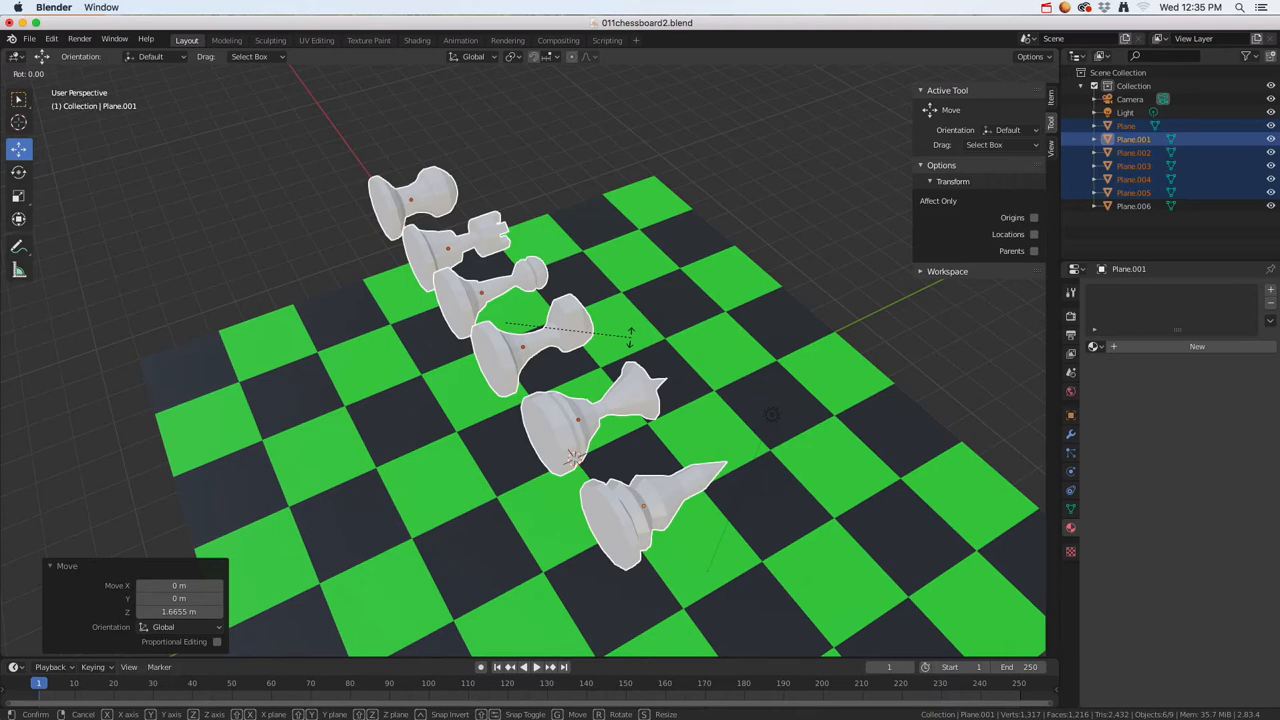
text(90)
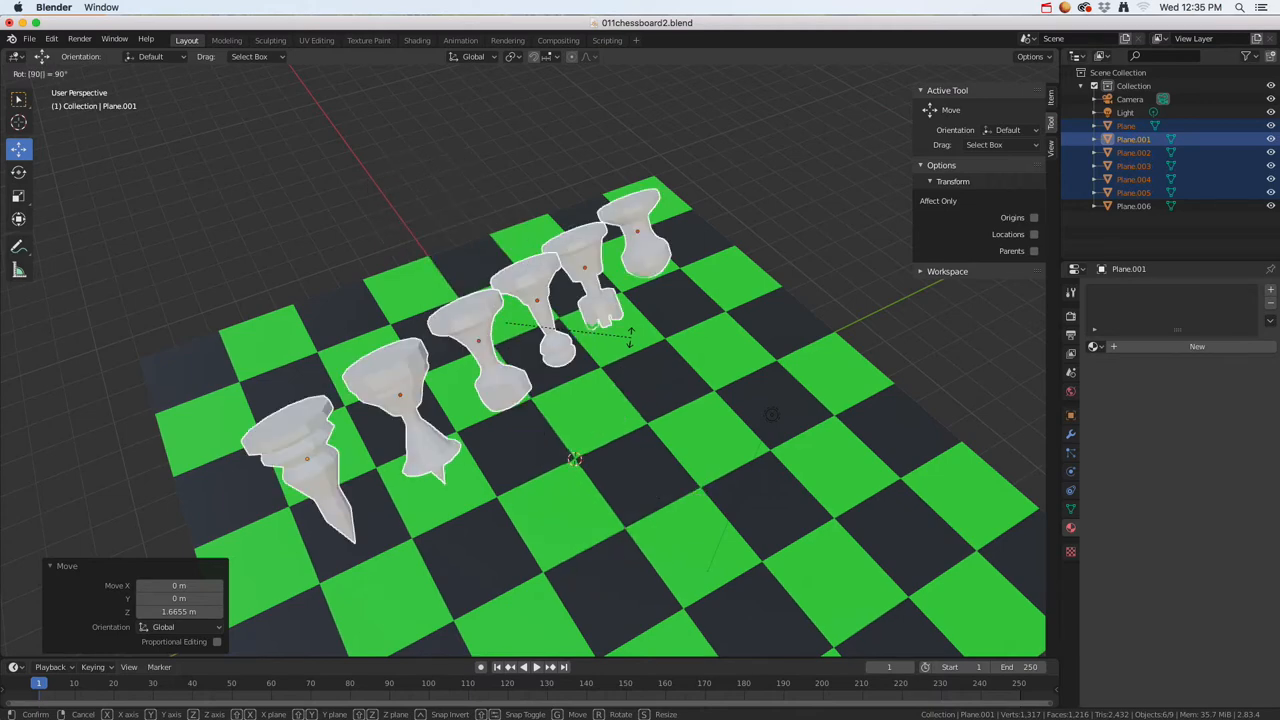
text(zx)
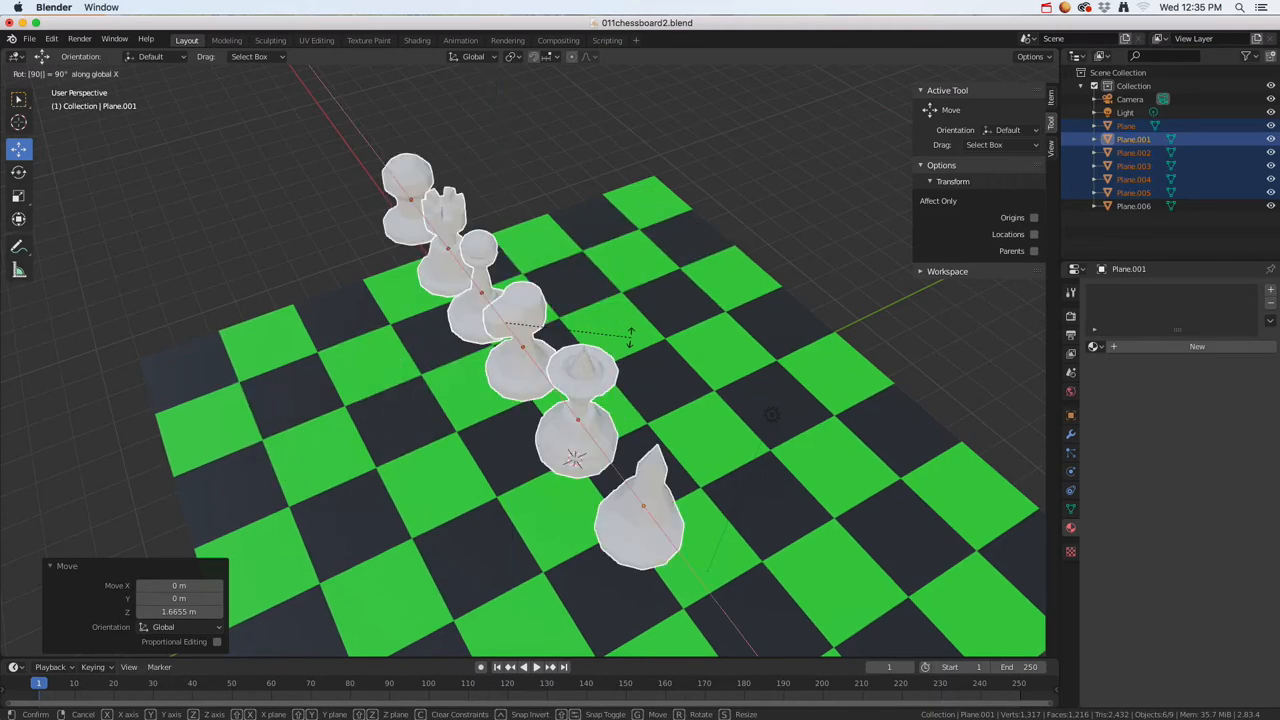
key(Return)
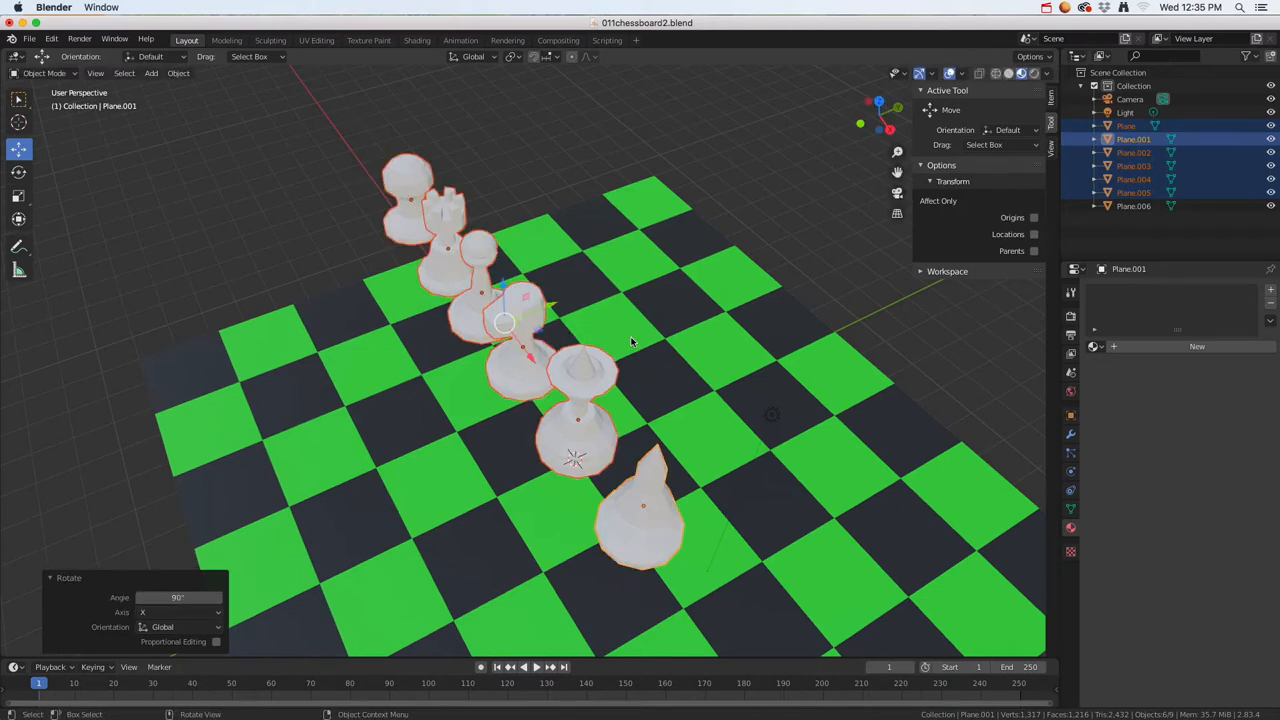
Step: In top view, move the six pieces onto the board's farthest row, shifting them along X by about 1.66 m and another 0.44 m
middle_drag(628, 372, 536, 352)
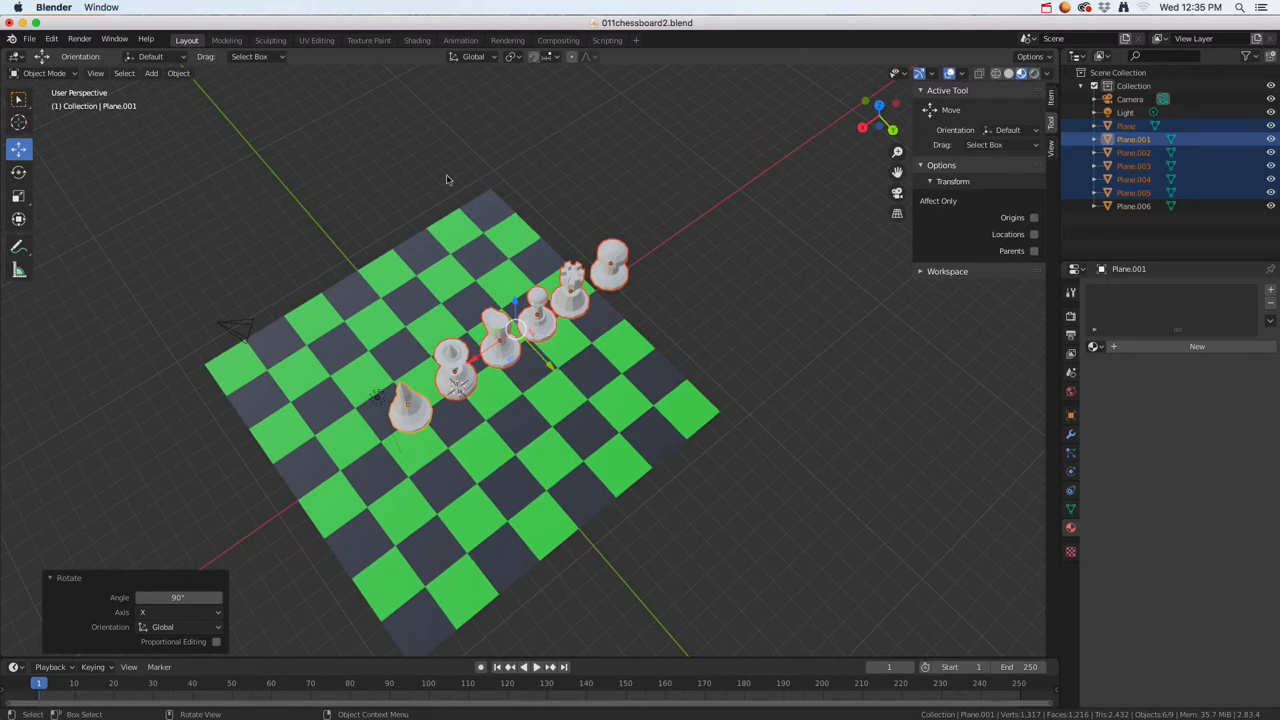
click(96, 75)
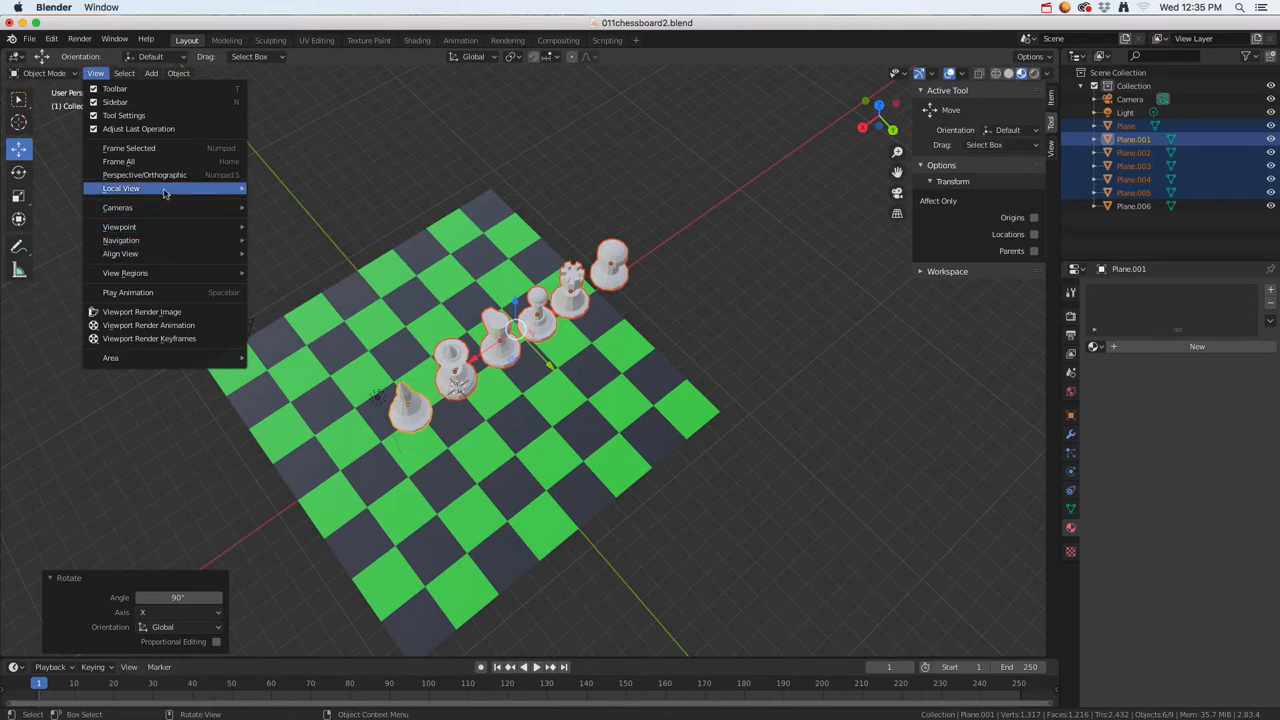
mouse_move(172, 274)
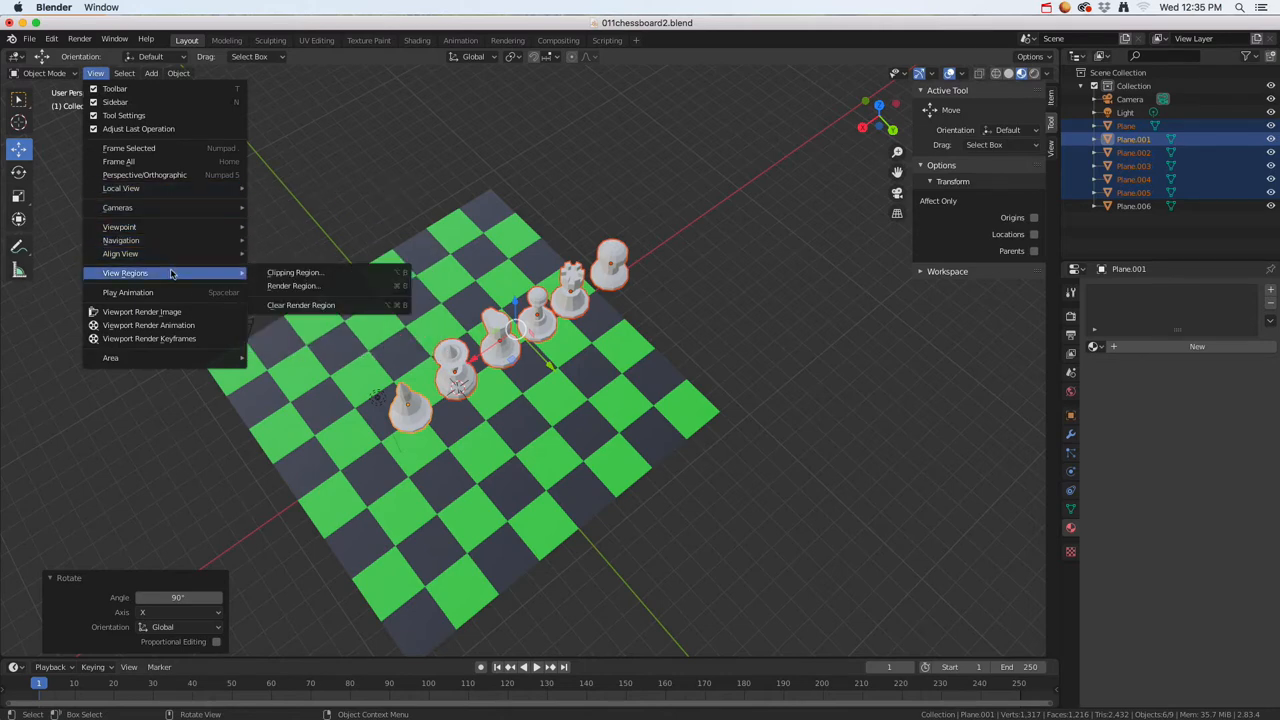
mouse_move(196, 227)
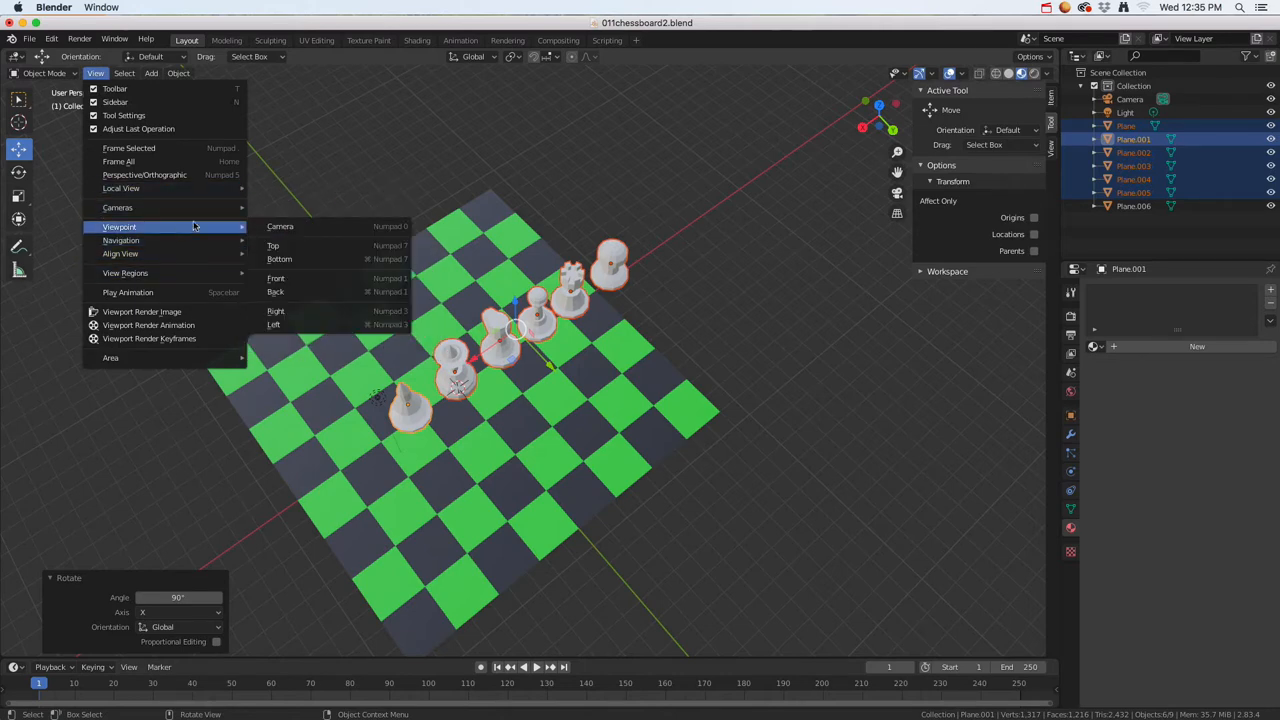
click(288, 248)
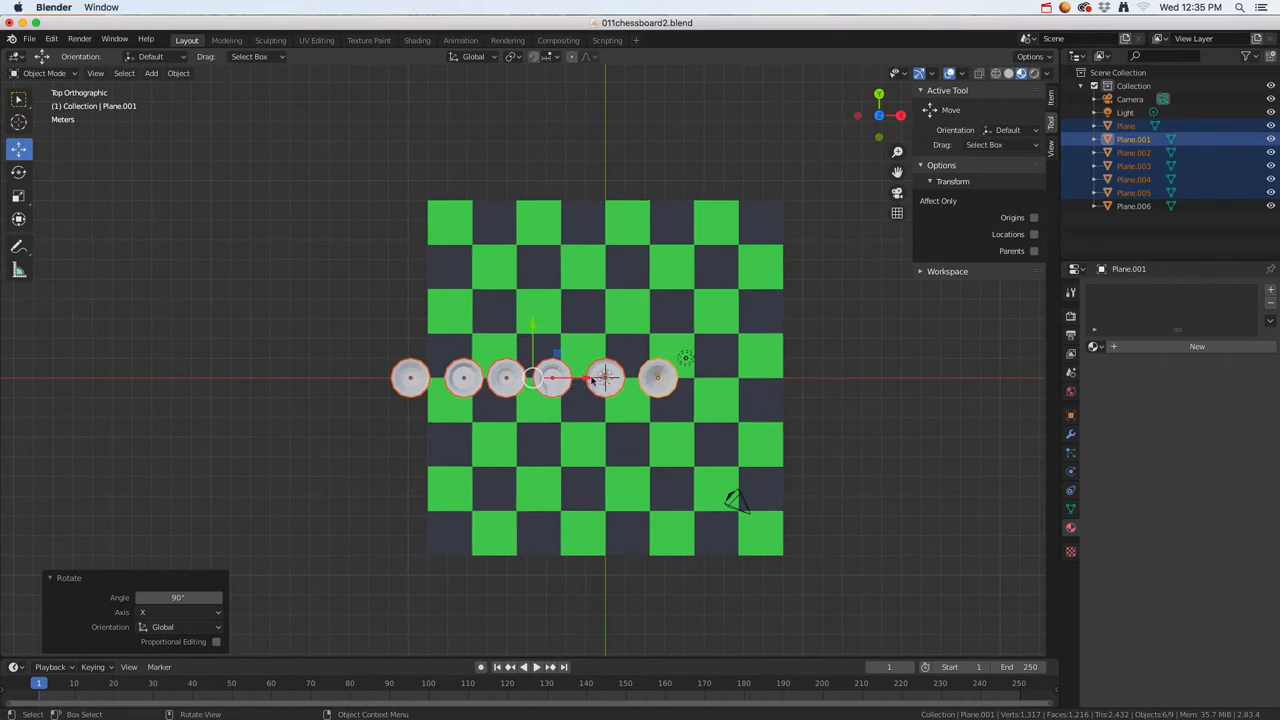
drag(589, 378, 622, 378)
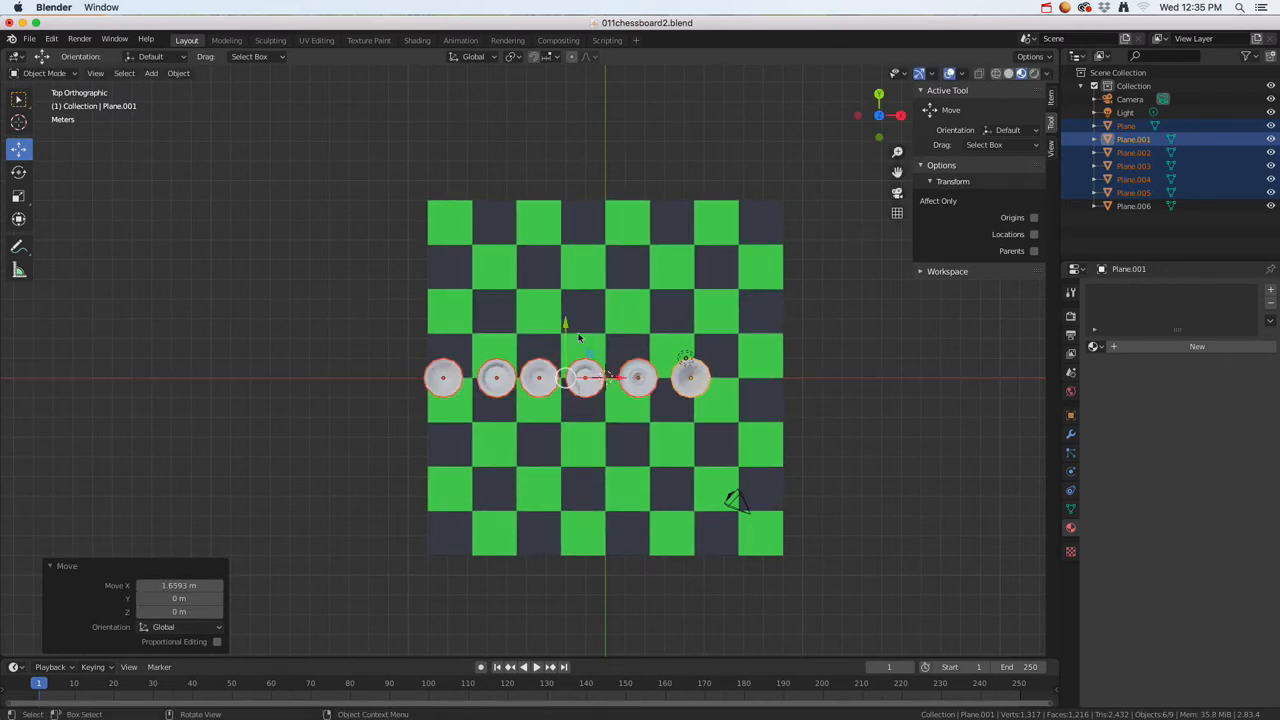
drag(566, 327, 631, 219)
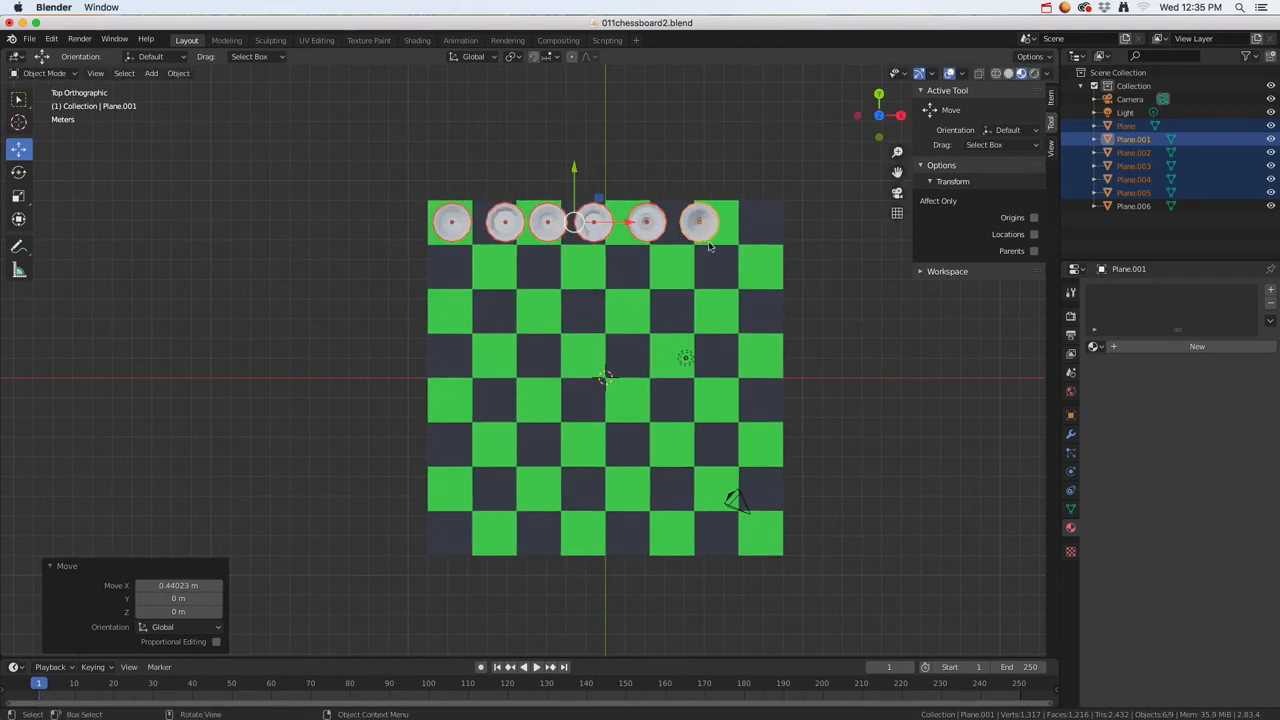
Step: Scale the six chess pieces down together to about 0.822 so their bases fit within the board squares
key(s)
click(675, 258)
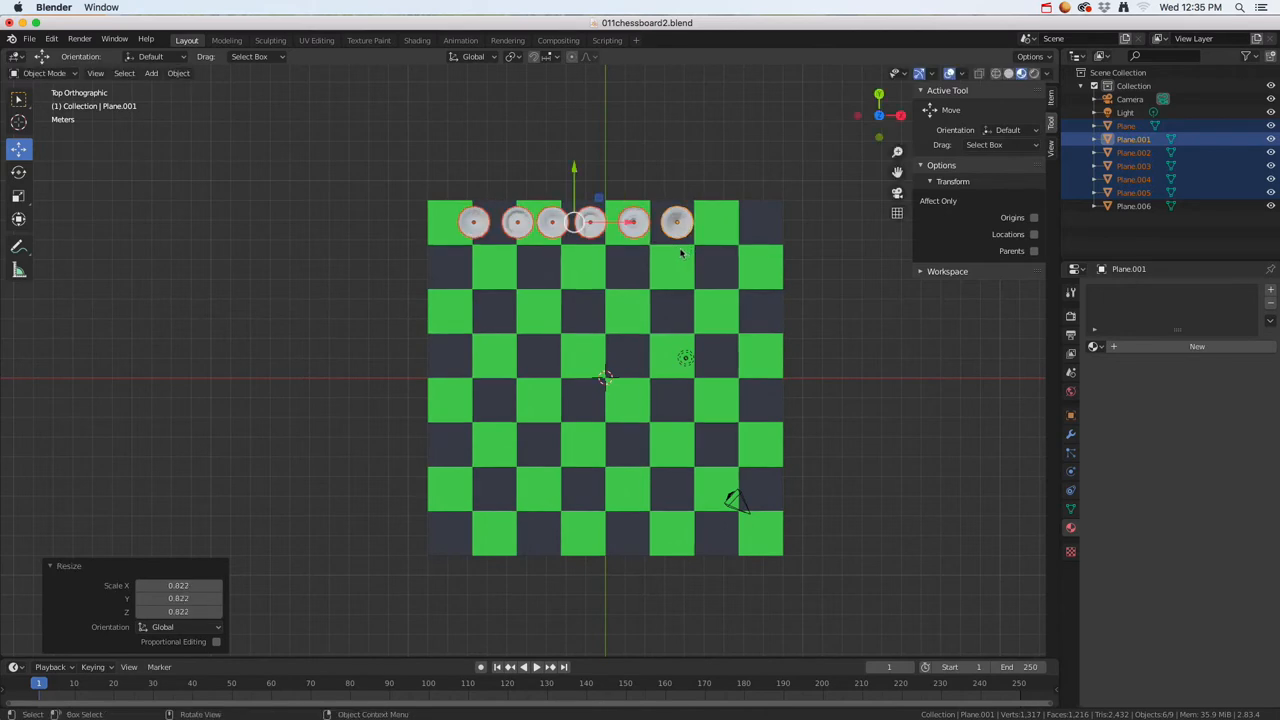
click(24, 200)
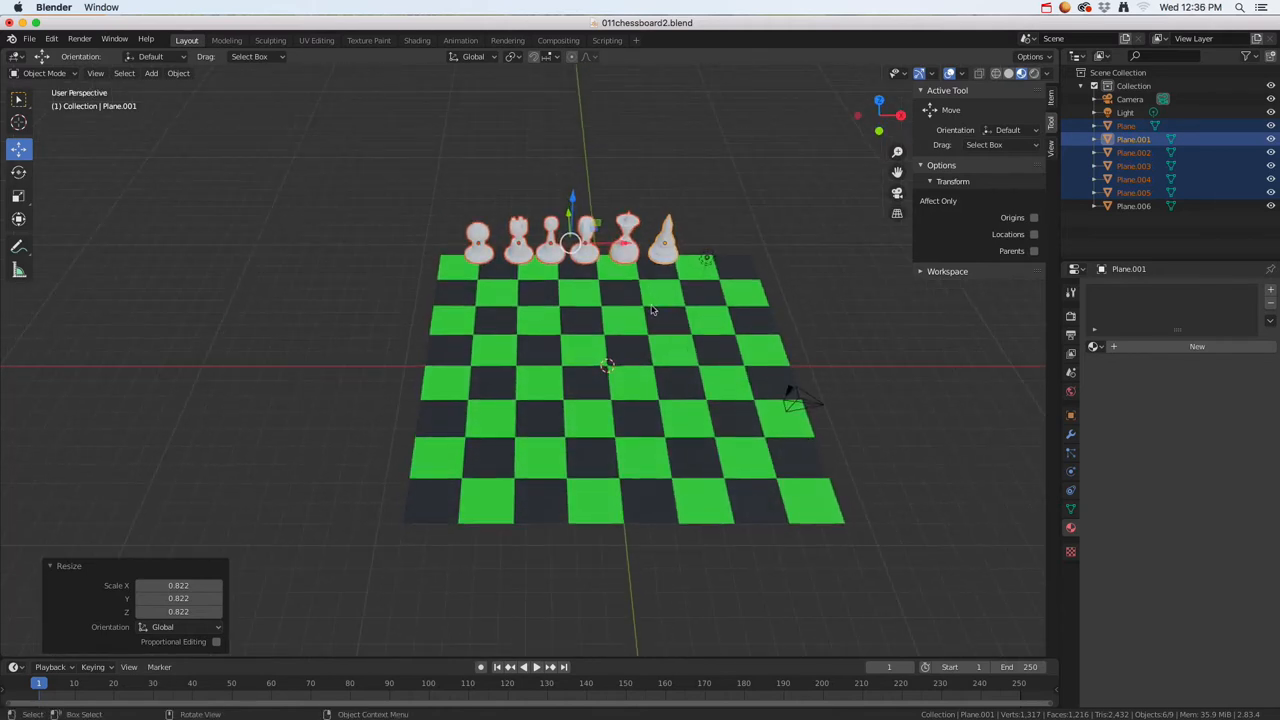
Step: In front view, lower the six selected chess pieces about 0.80 m along Z so their bases rest on the board
scroll(654, 300, up, 6)
middle_drag(631, 416, 621, 361)
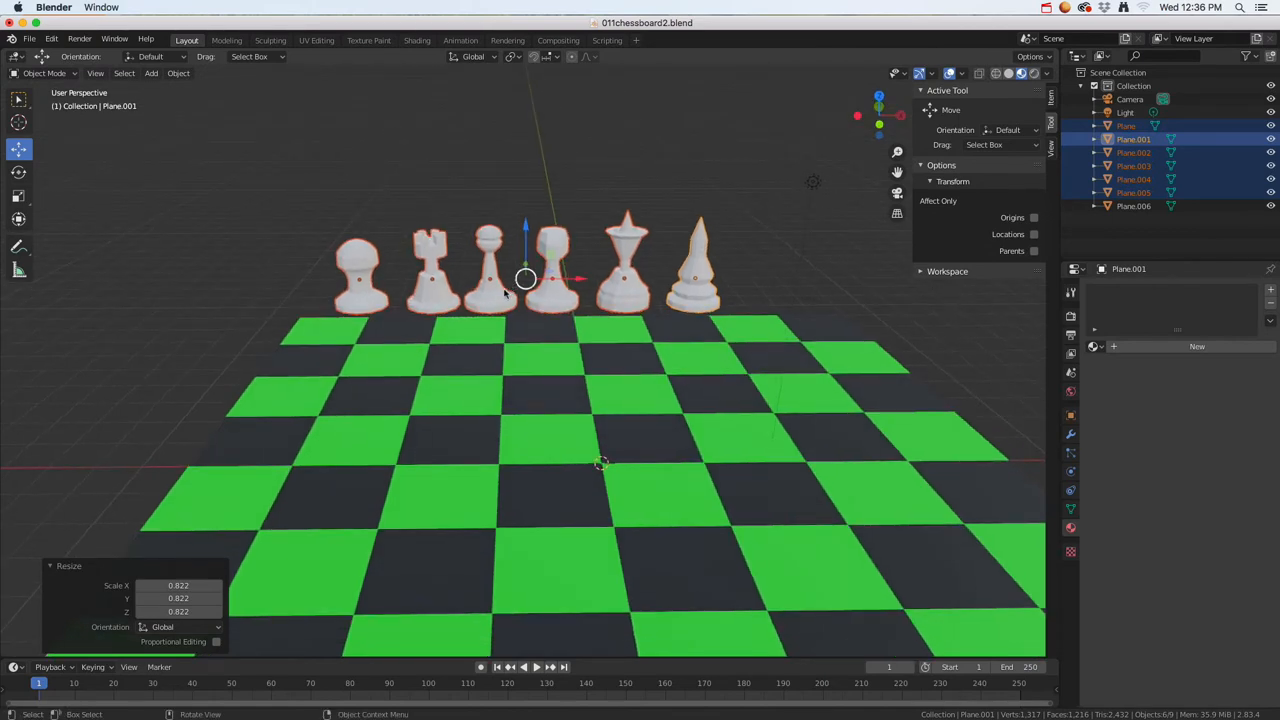
key(grave)
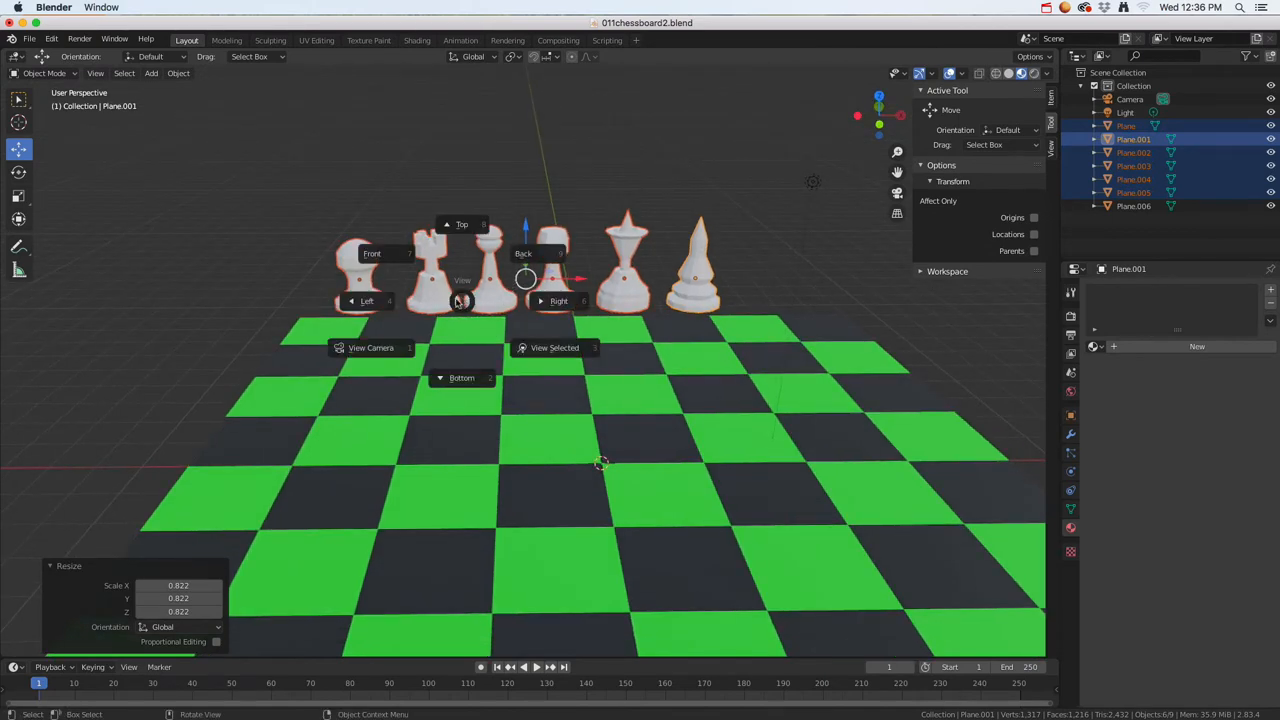
click(388, 259)
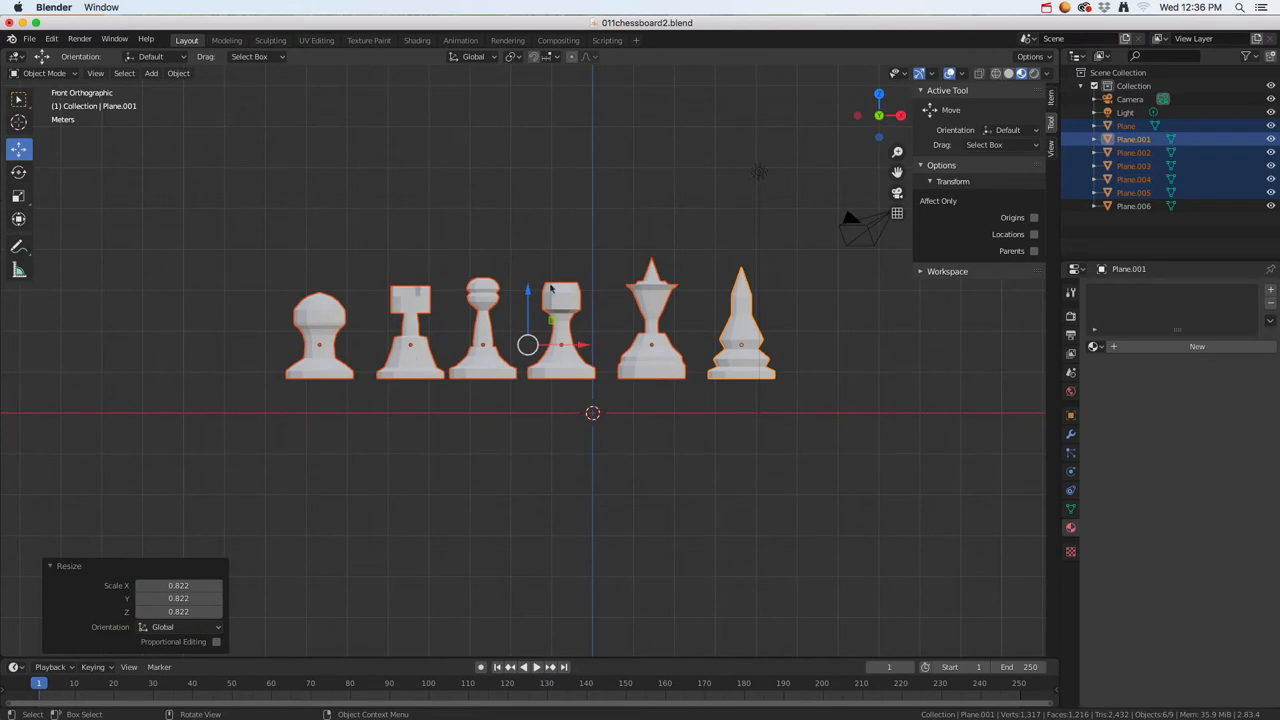
key(g)
key(z)
click(529, 328)
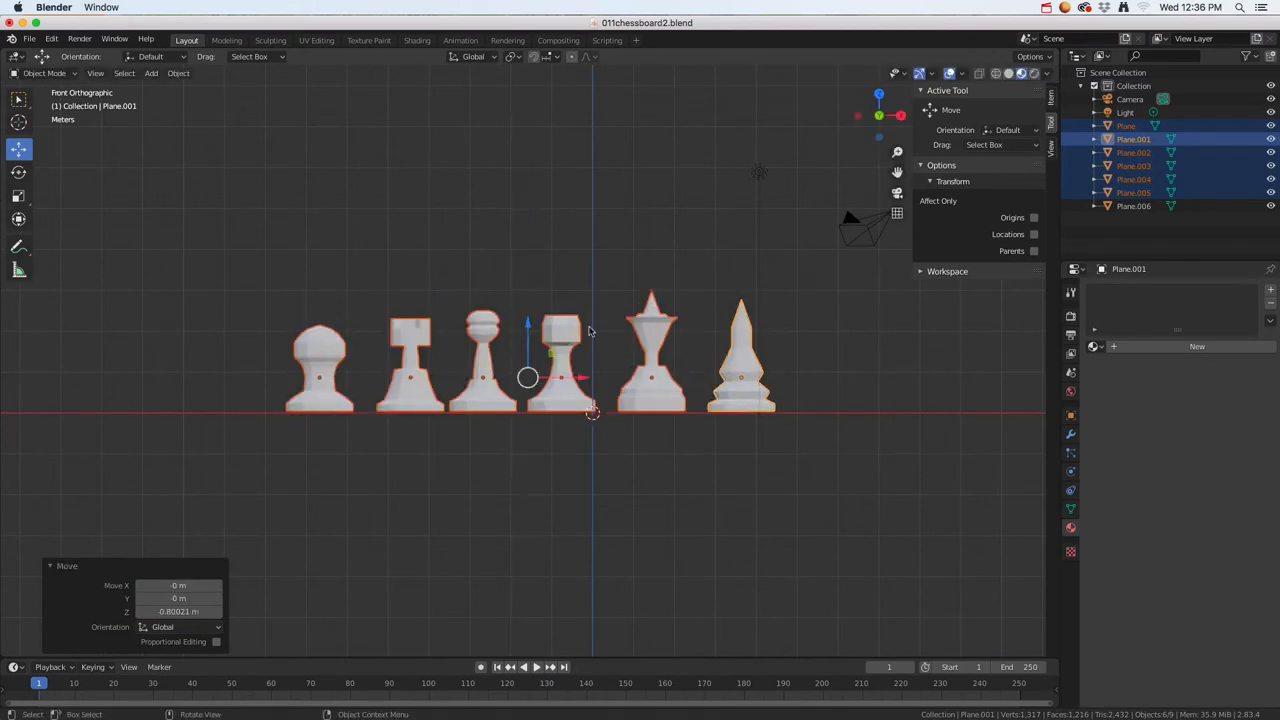
Step: In top view, move the pawn alone along X to the centre of the far row's corner square
mouse_move(529, 328)
middle_down()
mouse_move(592, 340)
mouse_move(586, 324)
mouse_move(571, 367)
mouse_move(515, 335)
middle_up()
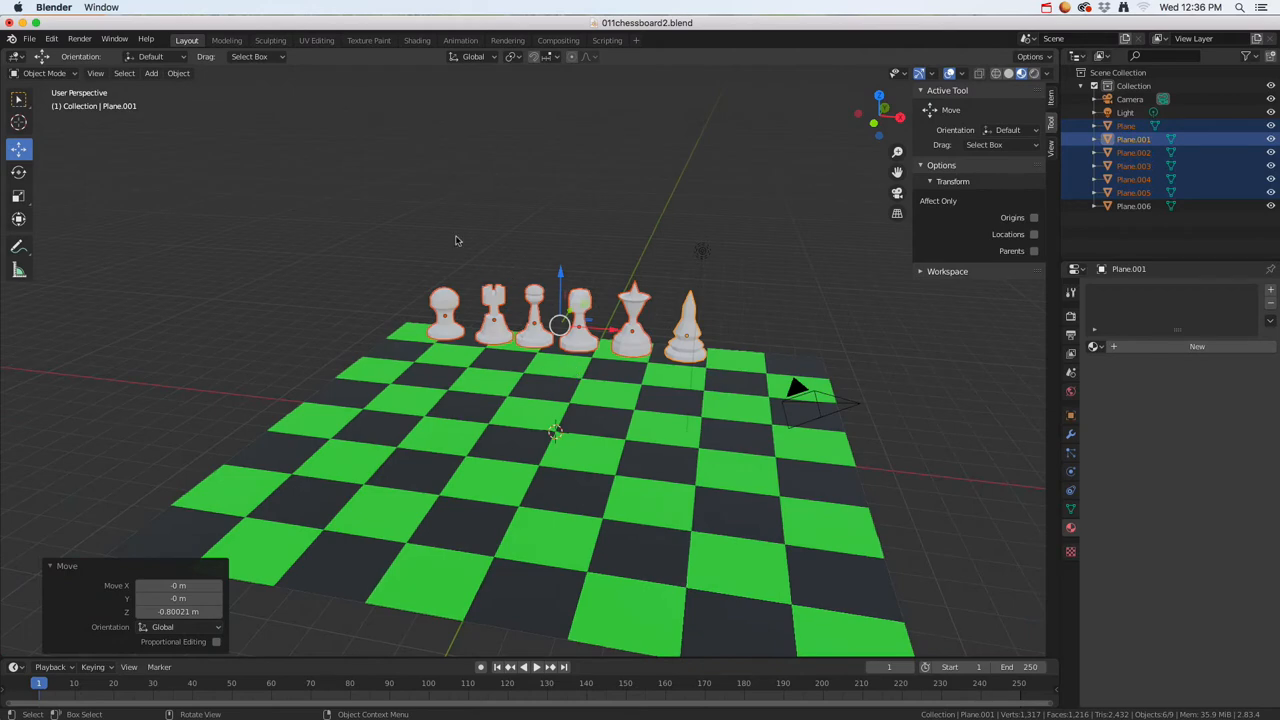
key(grave)
click(457, 165)
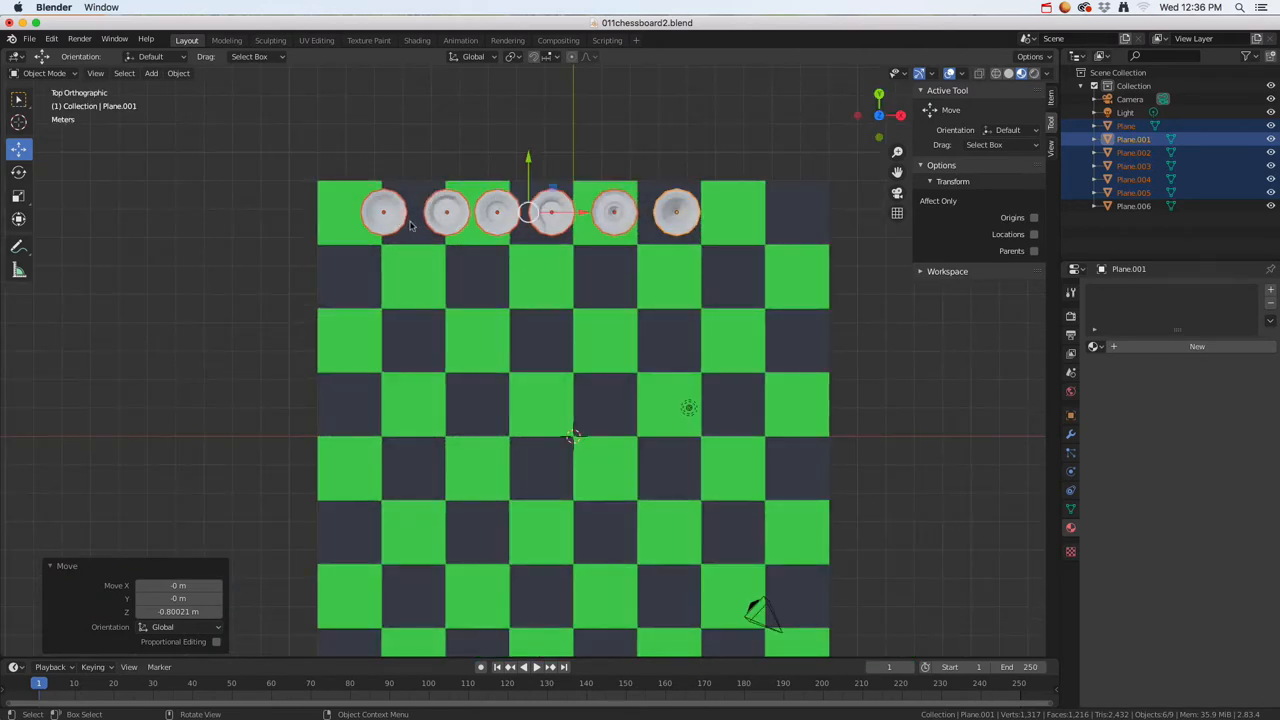
click(418, 268)
click(390, 212)
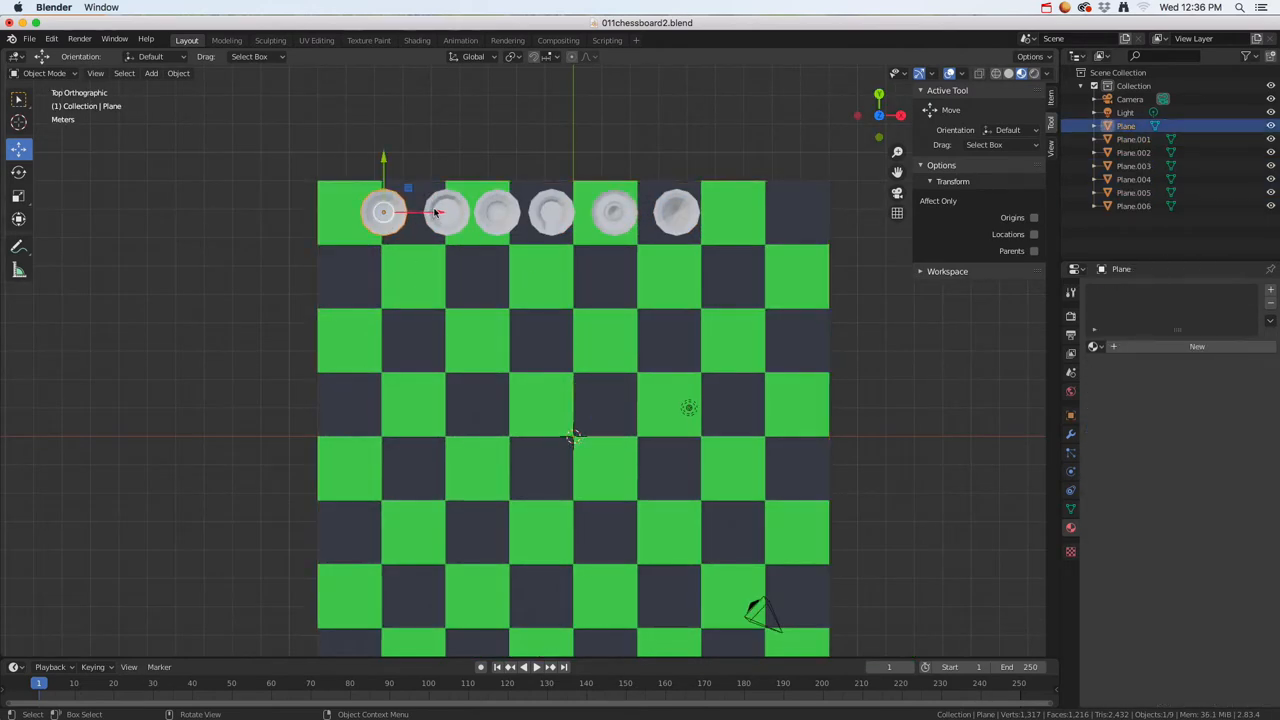
key(g)
click(384, 207)
Step: Move the rook about -1.23 m along X onto the far row's second square, beside the pawn
middle_drag(384, 207, 428, 195)
scroll(428, 195, up, 5)
click(421, 245)
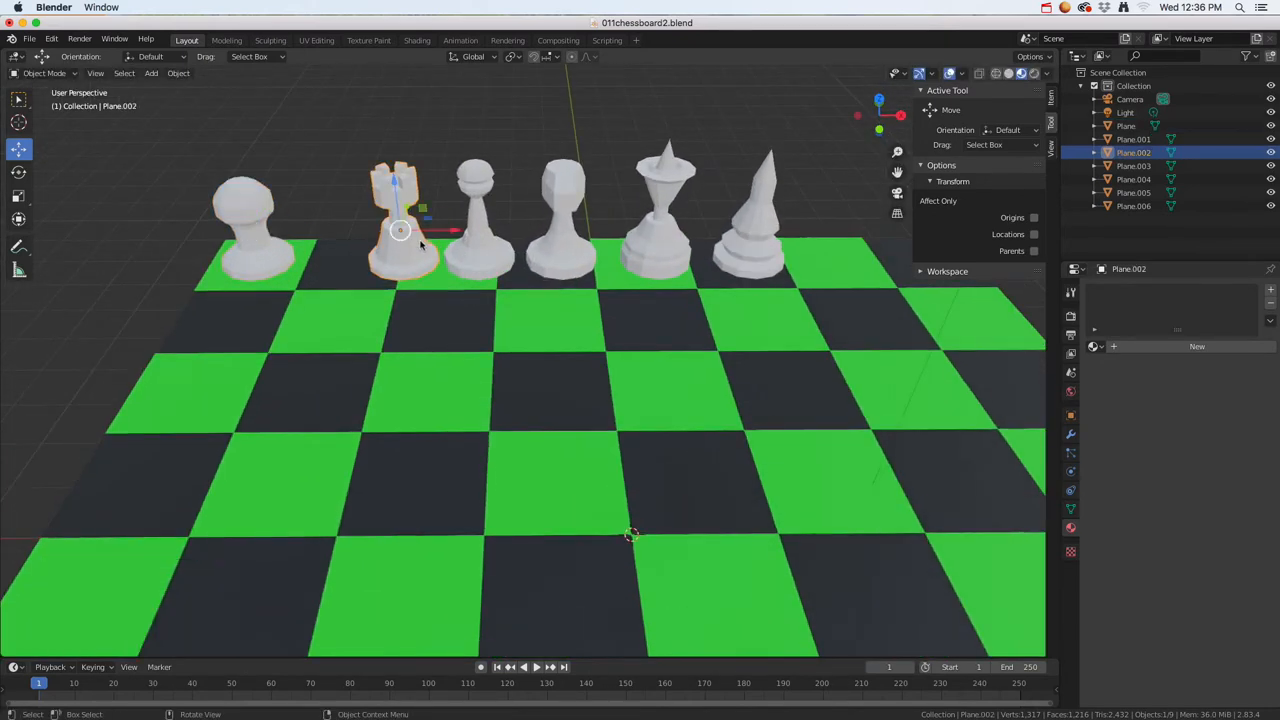
key(g)
click(405, 229)
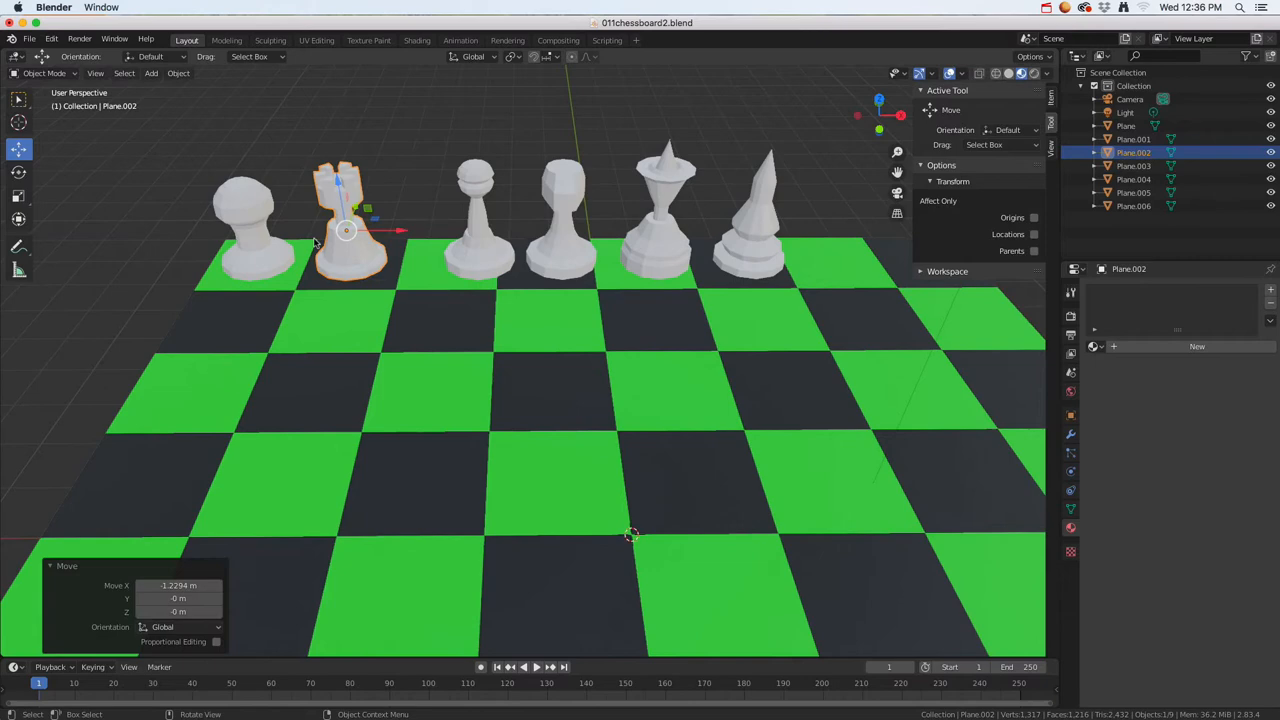
Step: Move the pawn about -2.28 m along Y onto the second-row square in front of the corner
click(268, 215)
key(g)
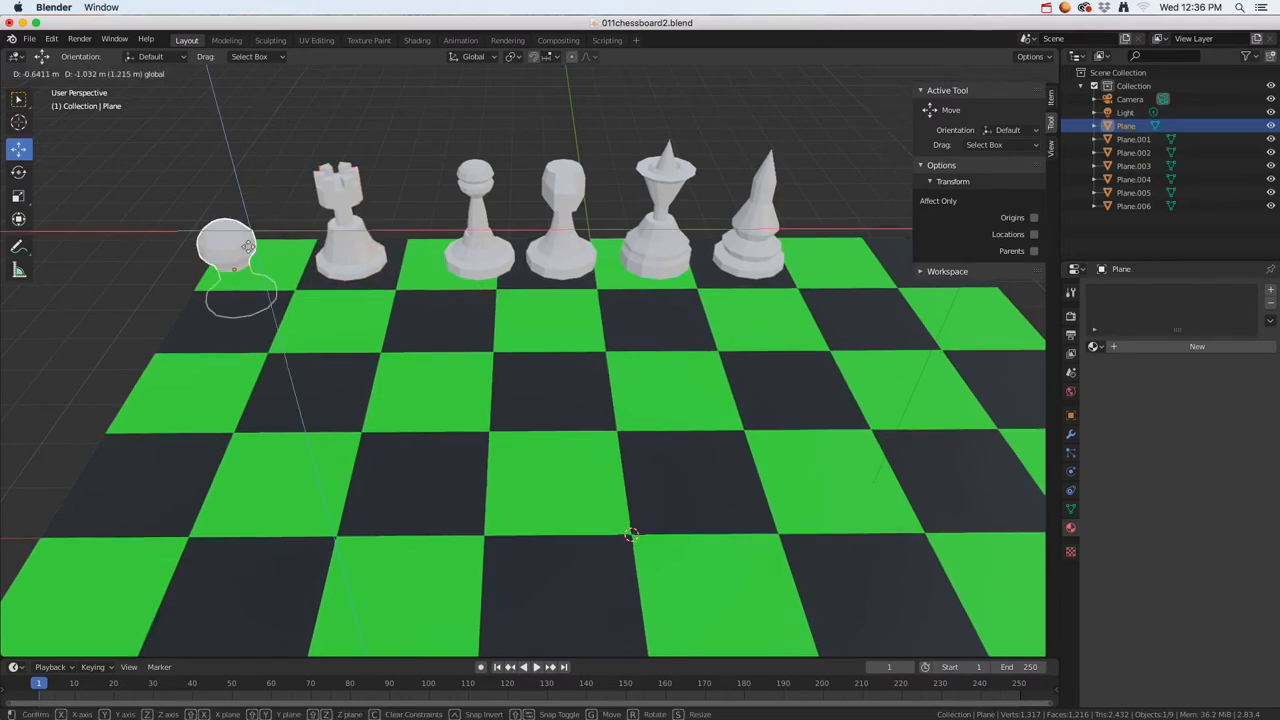
click(261, 251)
key(ctrl+z)
middle_drag(337, 283, 298, 303)
drag(417, 80, 359, 138)
scroll(474, 185, up, 3)
scroll(474, 185, down, 4)
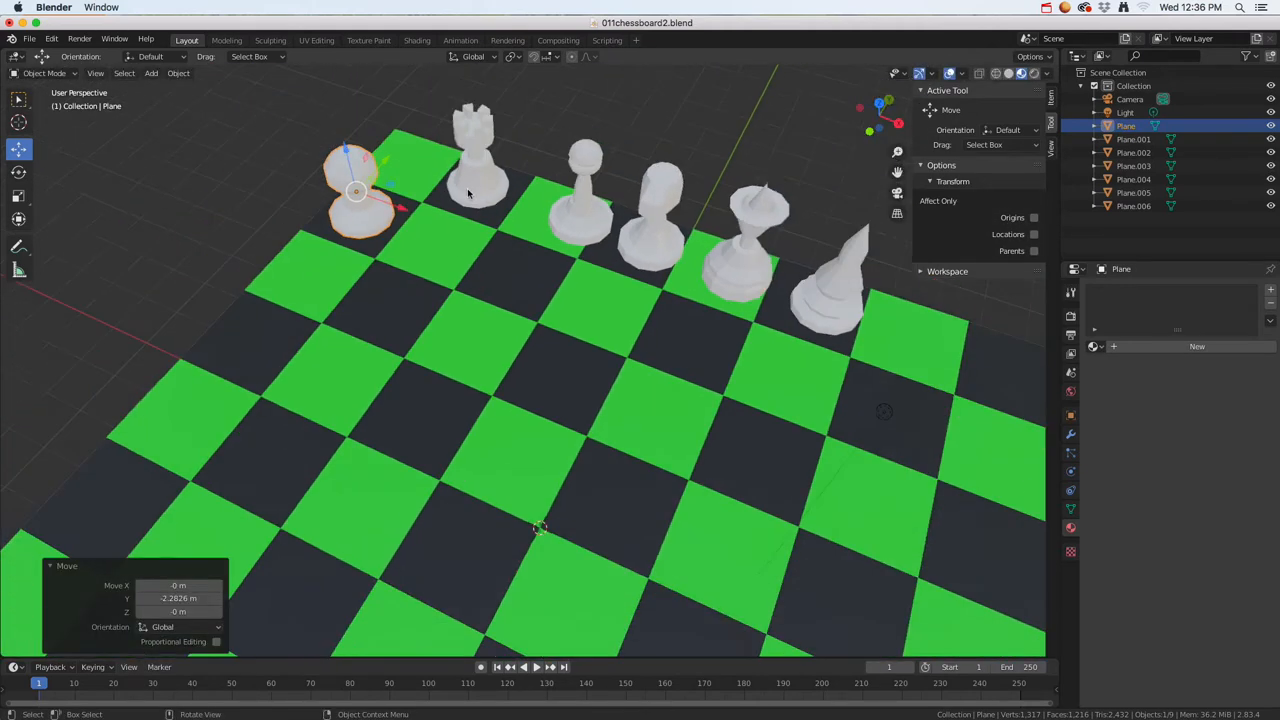
Step: Move the rook about -2.21 m along X onto the green corner square behind the pawn
shift+middle_drag(474, 185, 496, 286)
click(493, 253)
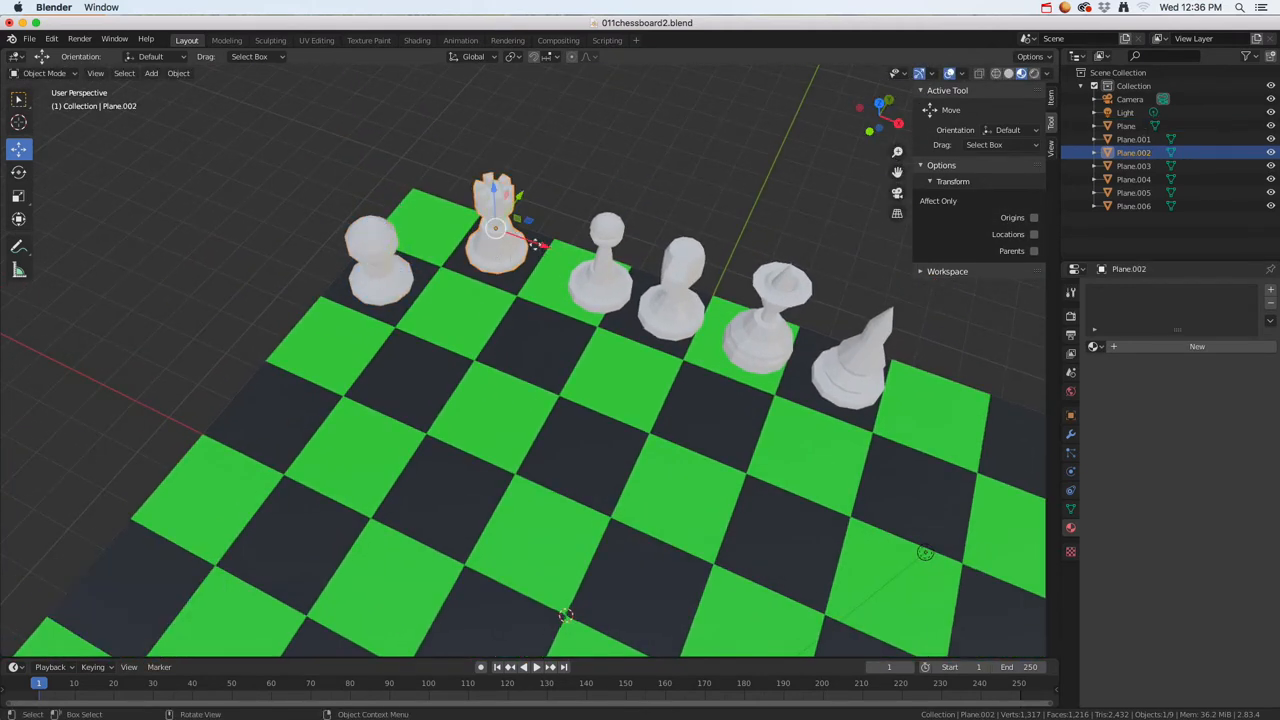
drag(537, 245, 465, 222)
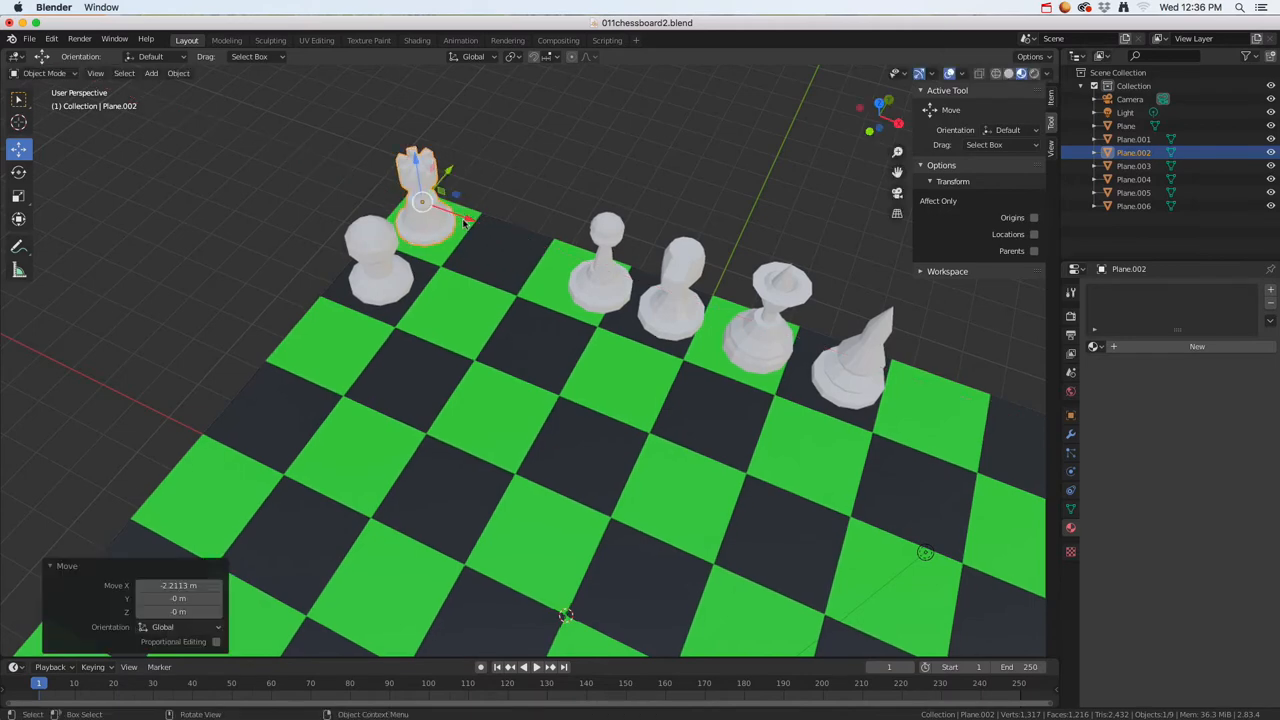
Step: Move the knight along X to the square beside the rook and centre the round-headed piece on the third square
key(grave)
click(462, 146)
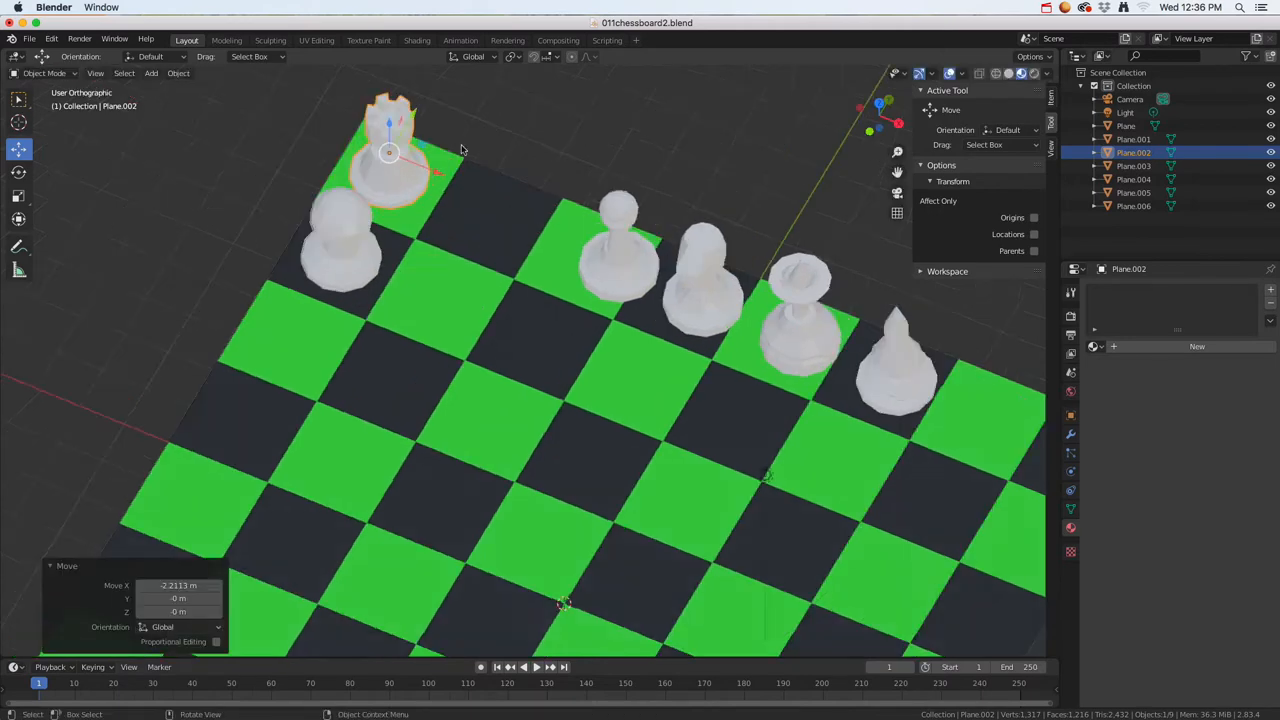
click(617, 152)
drag(676, 156, 428, 164)
click(540, 160)
drag(581, 158, 550, 158)
Step: Centre the flared-crown piece on the fifth square and move the cone-shaped piece about -4.79 m along X onto the fourth
middle_drag(760, 294, 720, 265)
click(713, 283)
drag(740, 289, 729, 286)
click(795, 290)
drag(821, 290, 637, 287)
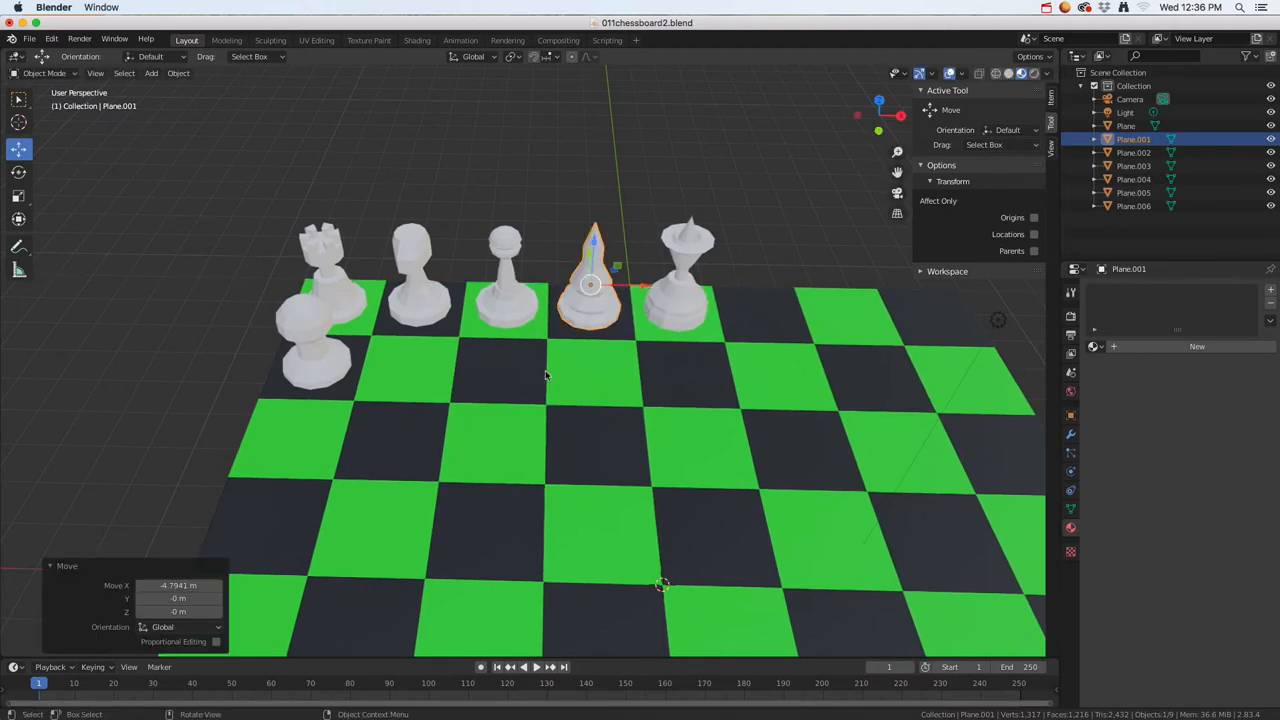
Step: Assign the existing green Material.001 to the rook on the corner square
scroll(545, 375, down, 2)
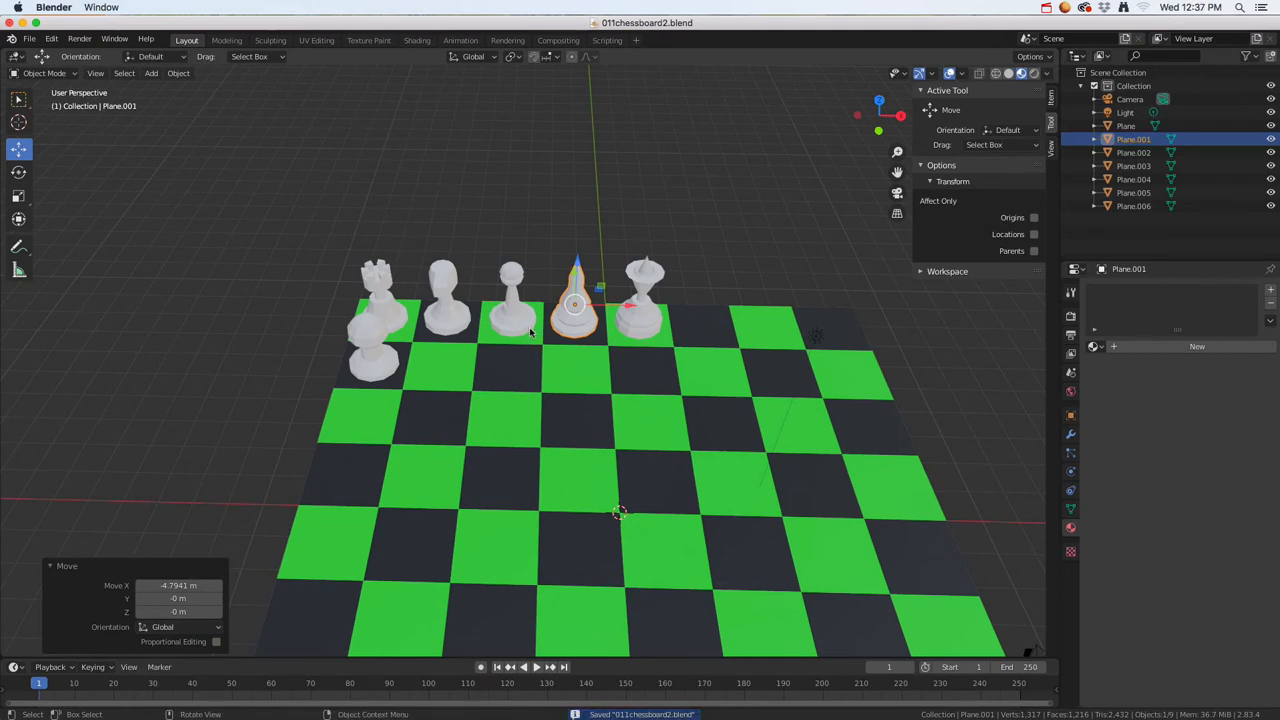
click(379, 284)
click(443, 285)
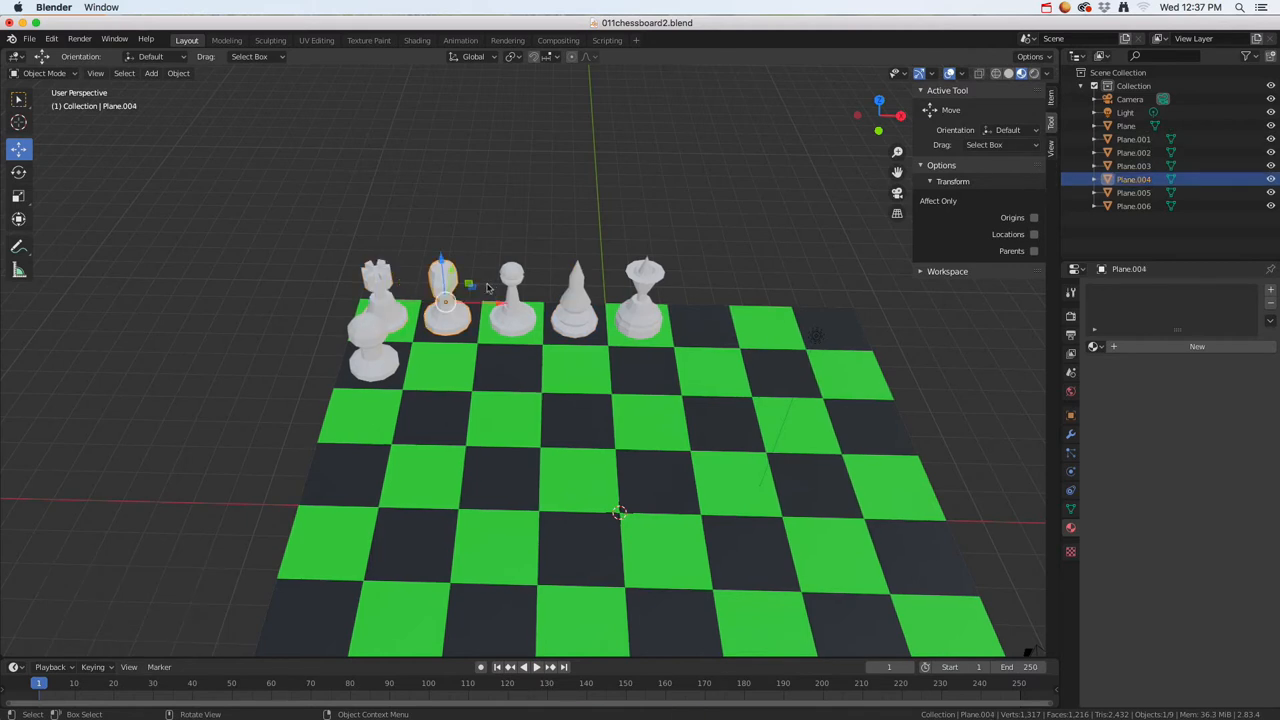
click(513, 285)
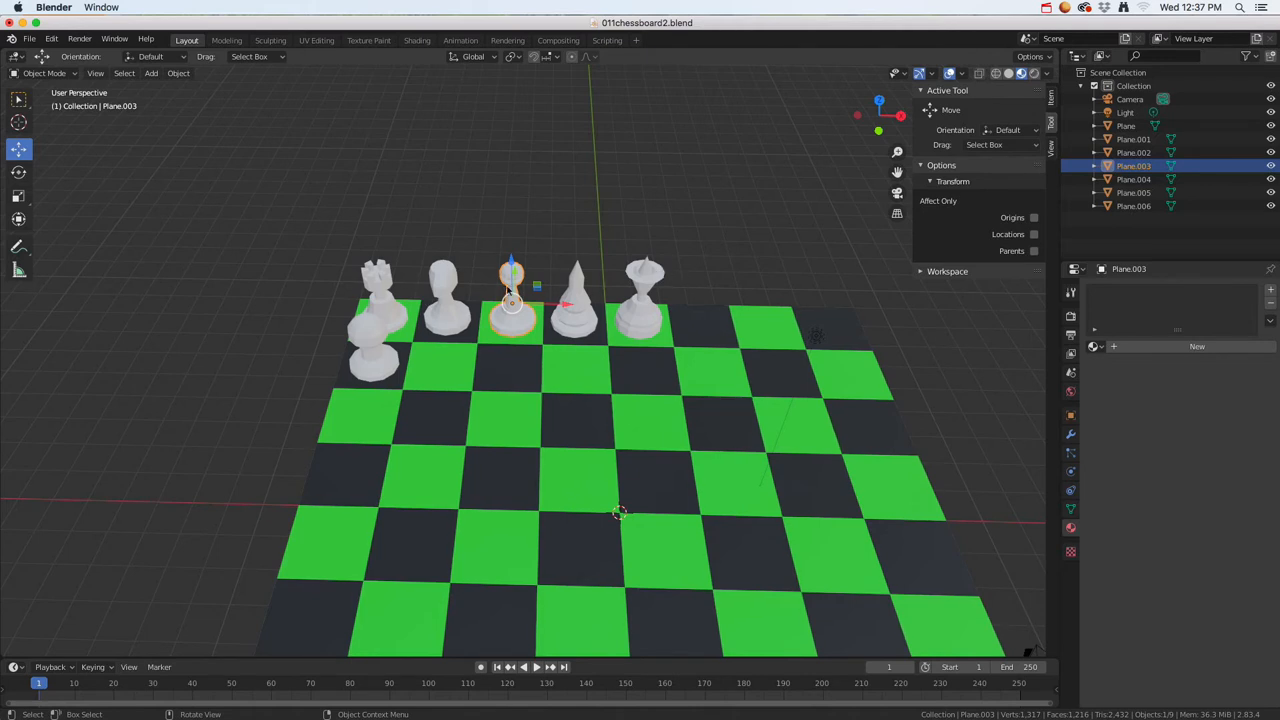
click(389, 290)
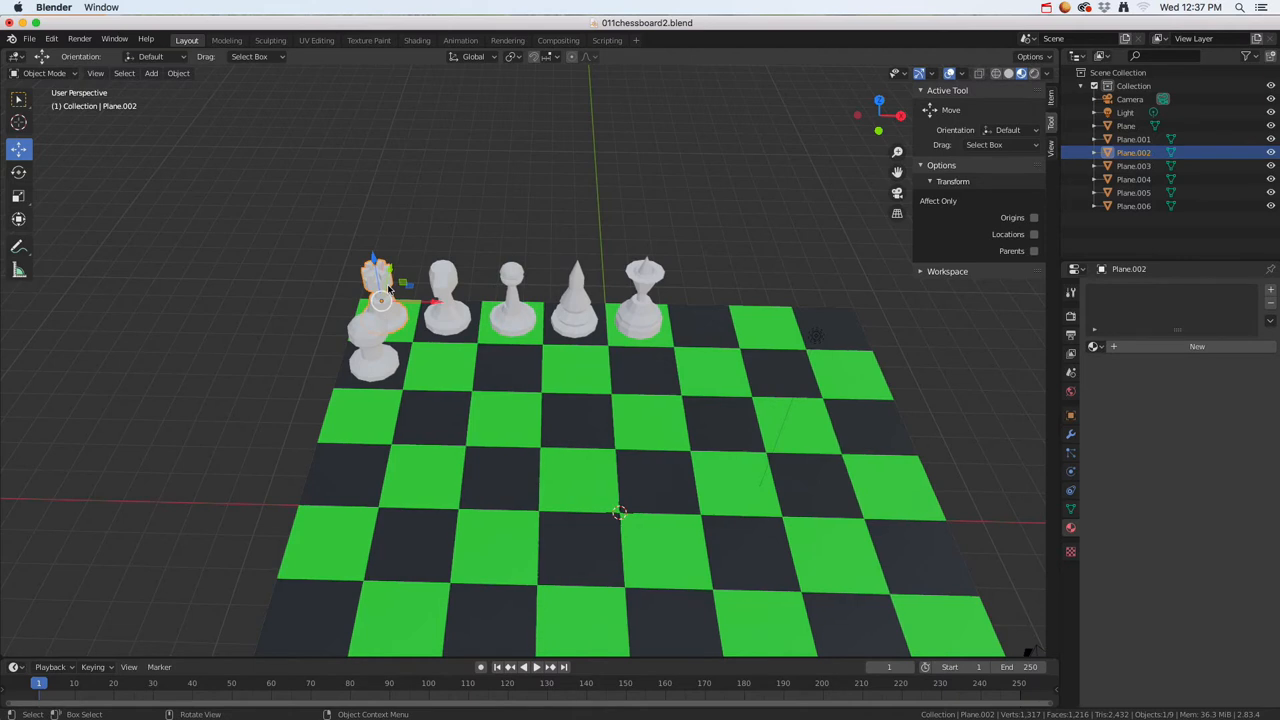
click(1095, 347)
click(1128, 379)
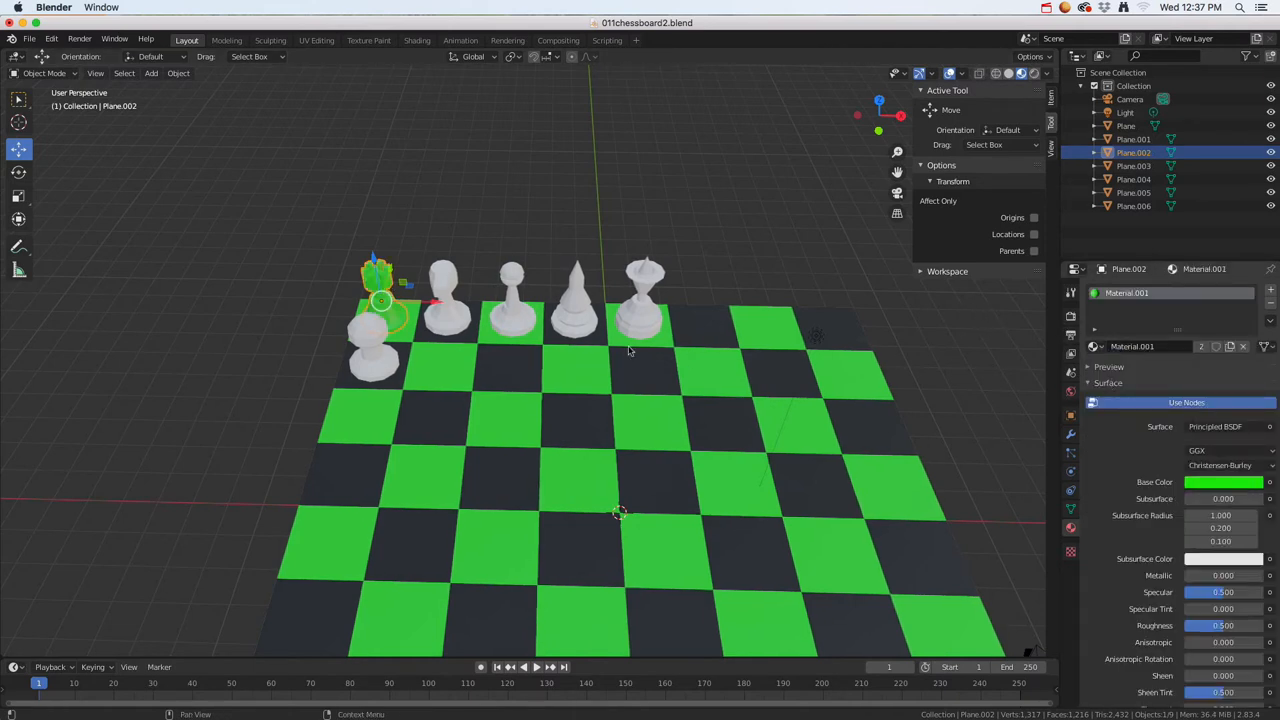
Step: Assign the green Material.001 to the knight beside the rook
click(447, 295)
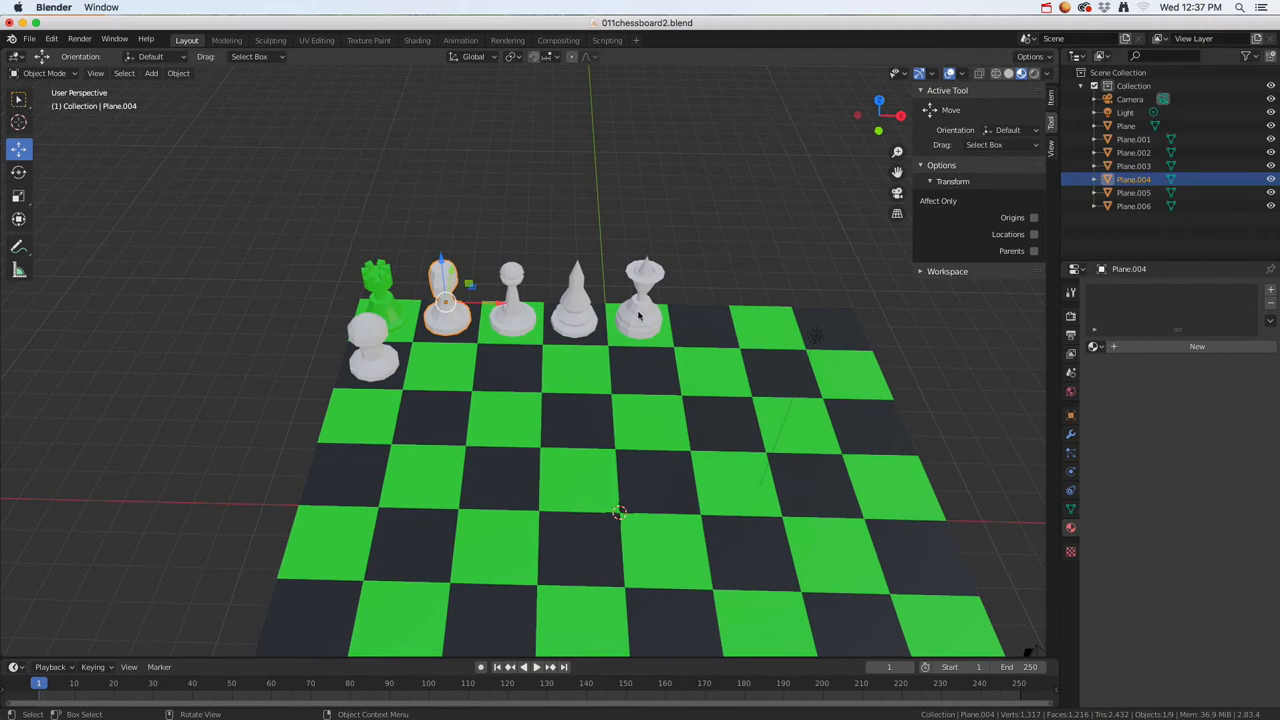
click(1101, 347)
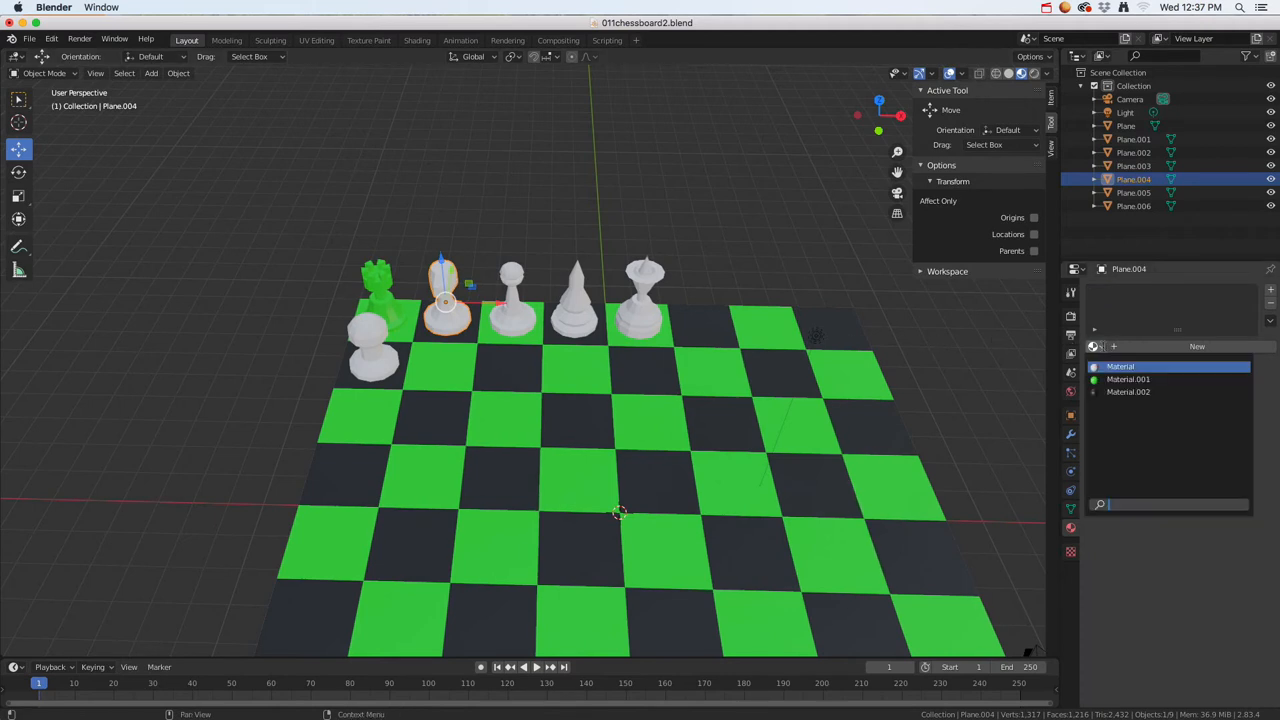
click(1118, 382)
Step: Select the three remaining white back-row pieces, ending with the flared-crown piece as active, and apply the green Material.001
click(521, 308)
shift+click(576, 304)
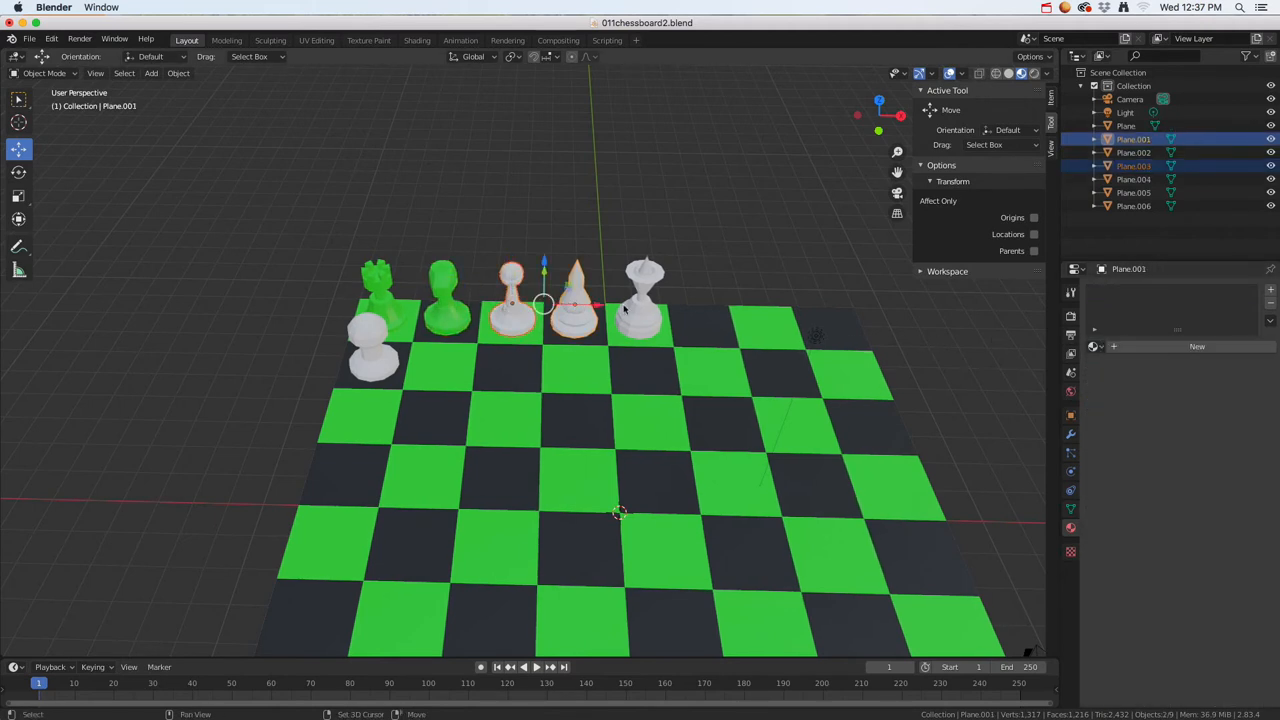
shift+click(638, 308)
click(1097, 347)
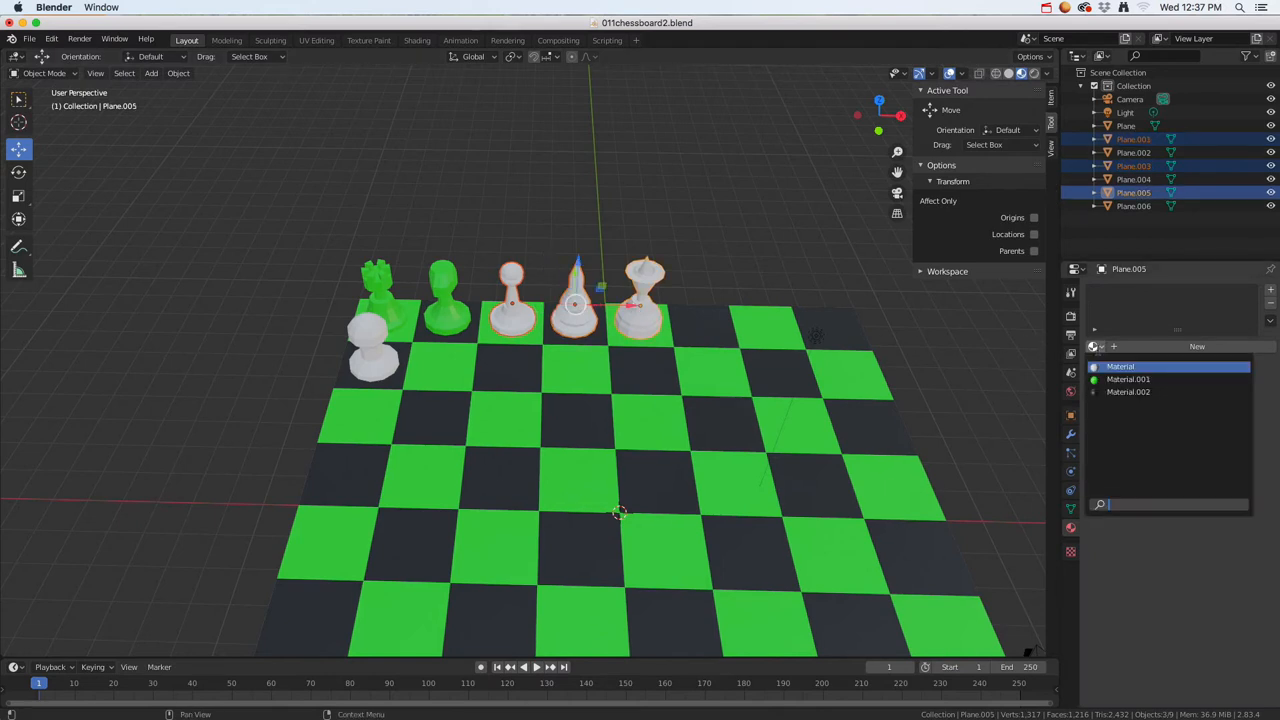
click(1118, 380)
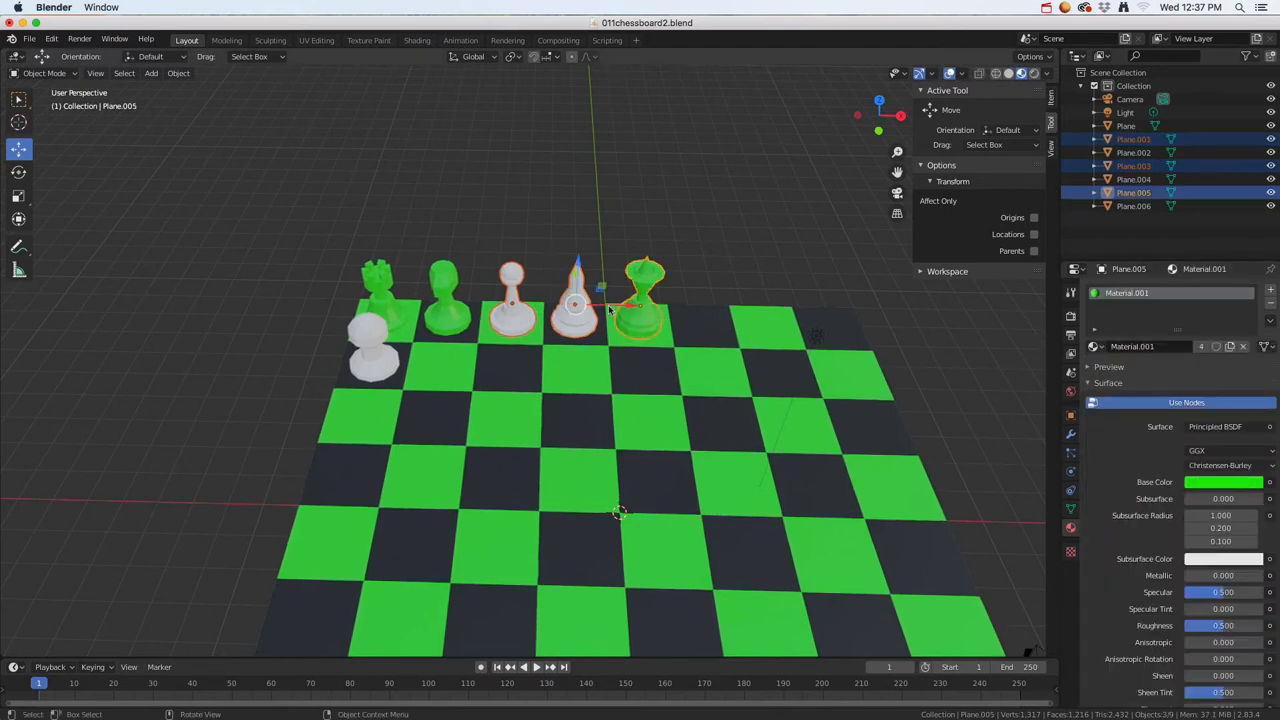
Step: Assign the green Material.001 individually to the cone-shaped piece and the round-headed piece
click(582, 328)
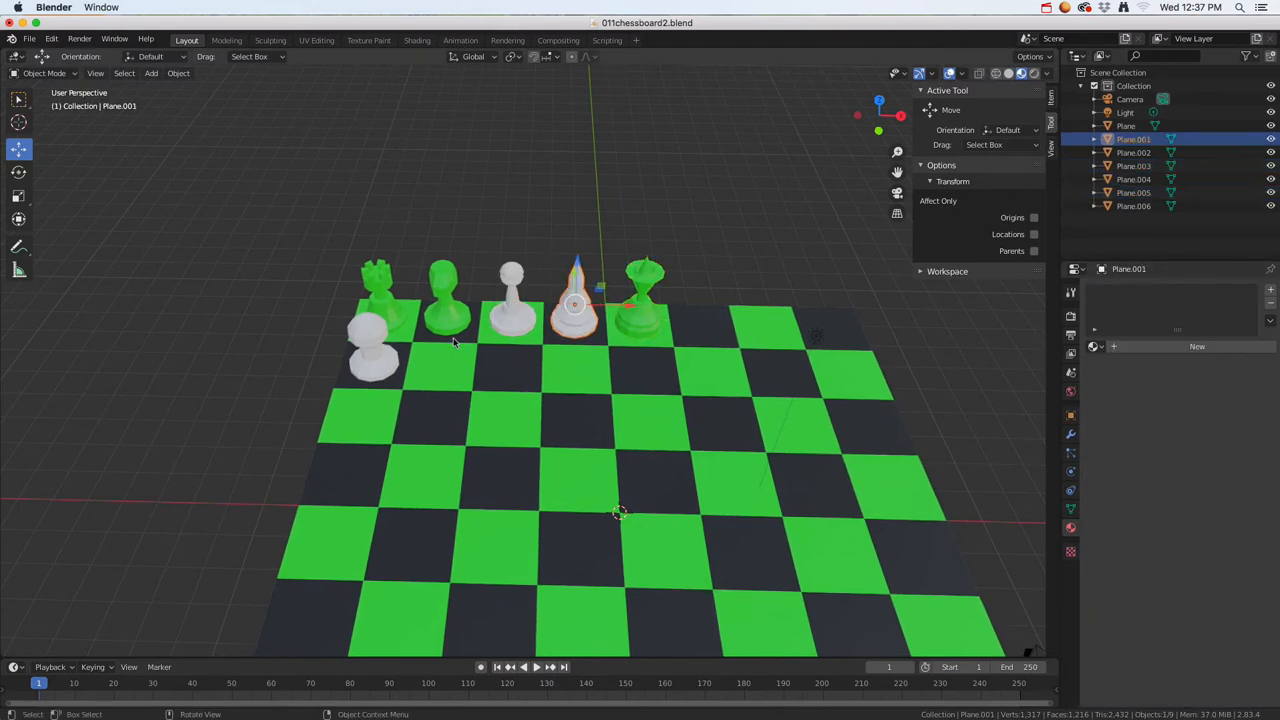
click(1097, 347)
click(1109, 368)
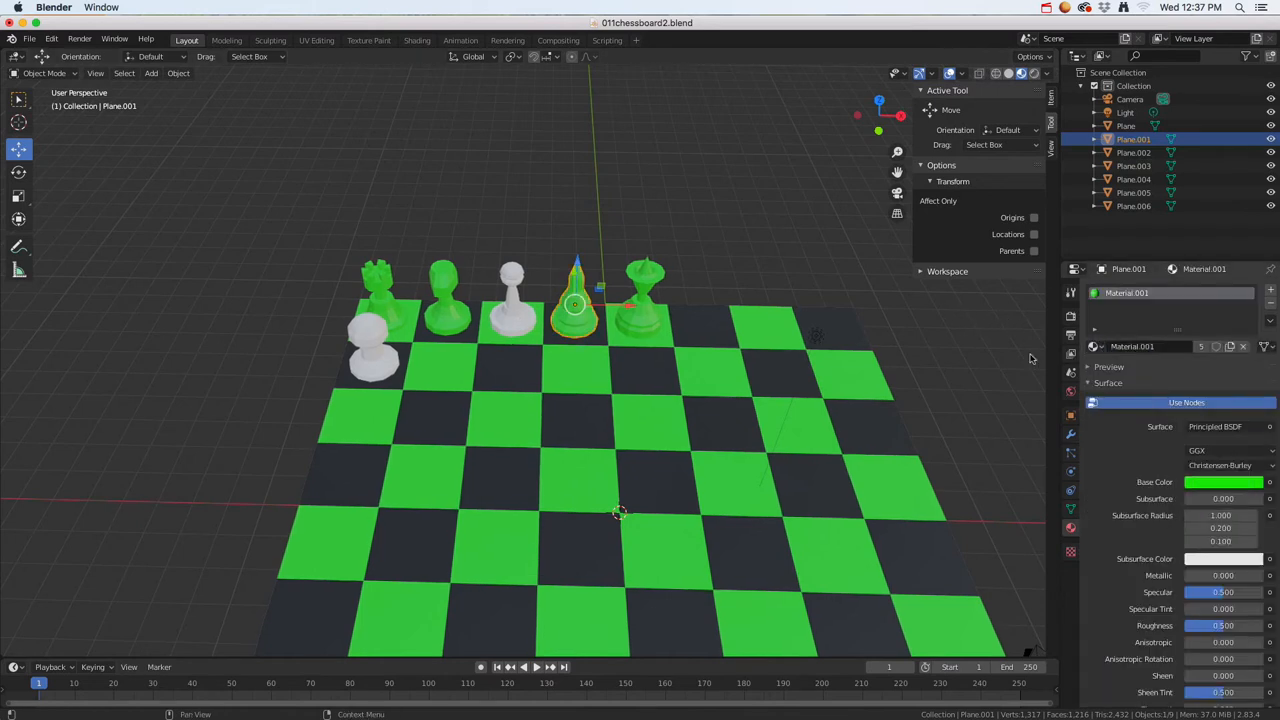
click(520, 300)
click(1095, 346)
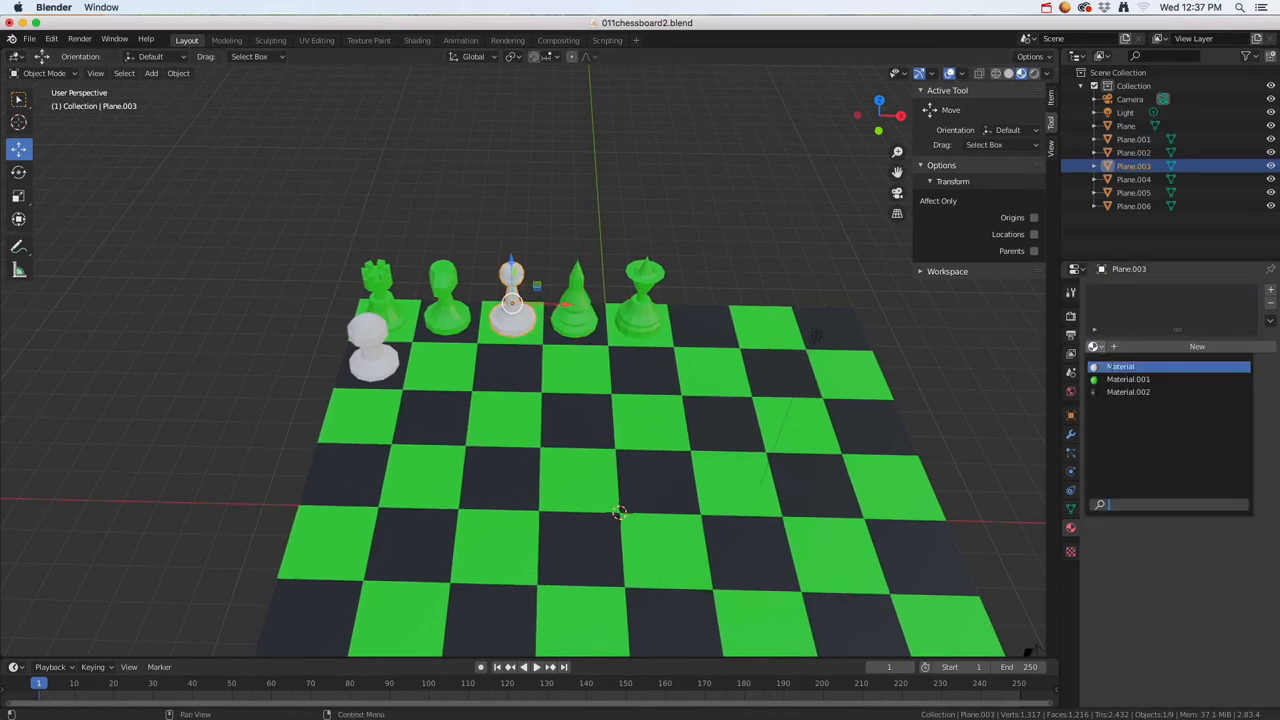
click(1112, 375)
Step: Assign the green Material.001 to the pawn in front of the rook
click(376, 352)
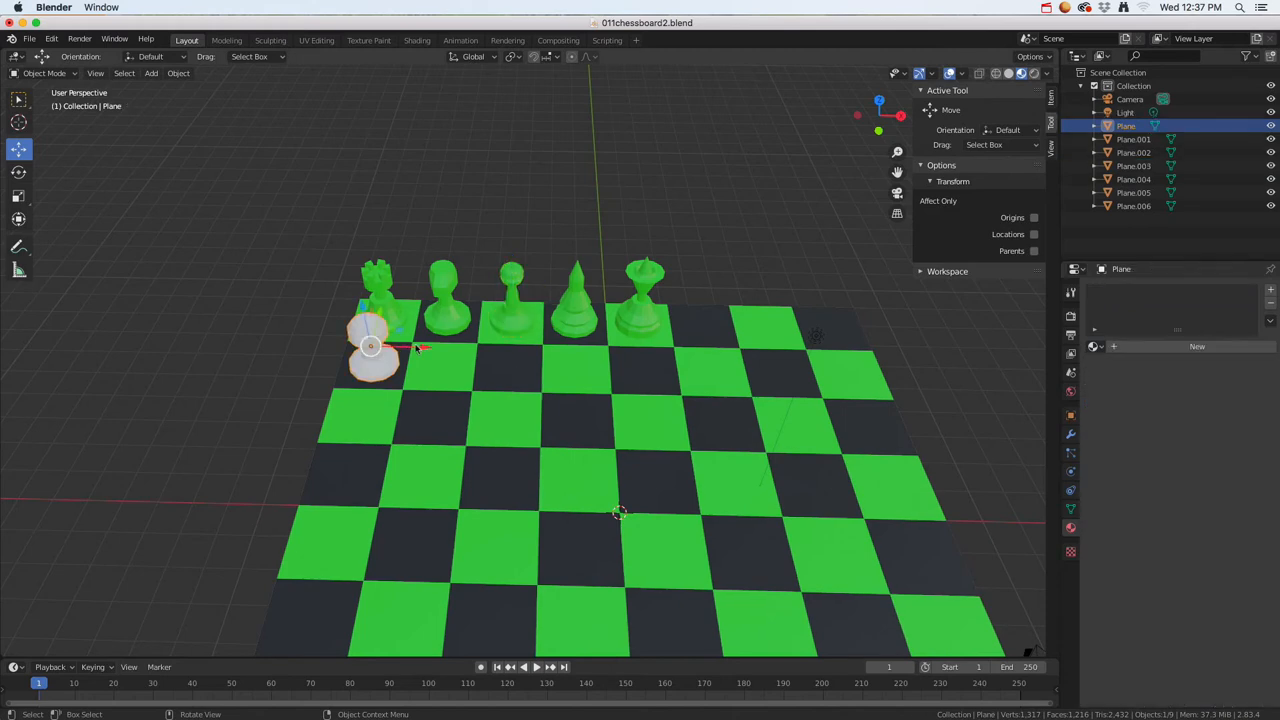
click(1095, 346)
click(1128, 379)
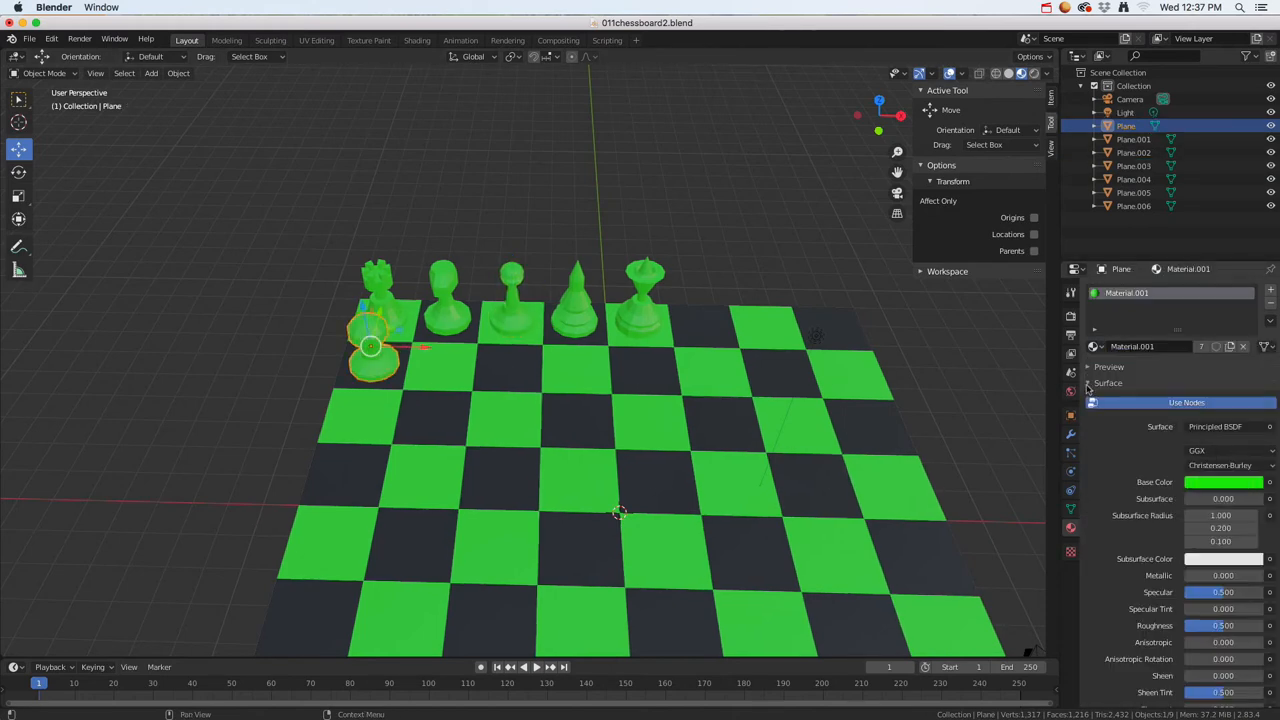
Step: Duplicate the rook and place the copy along X on the opposite corner square of the same row
middle_drag(604, 343, 472, 342)
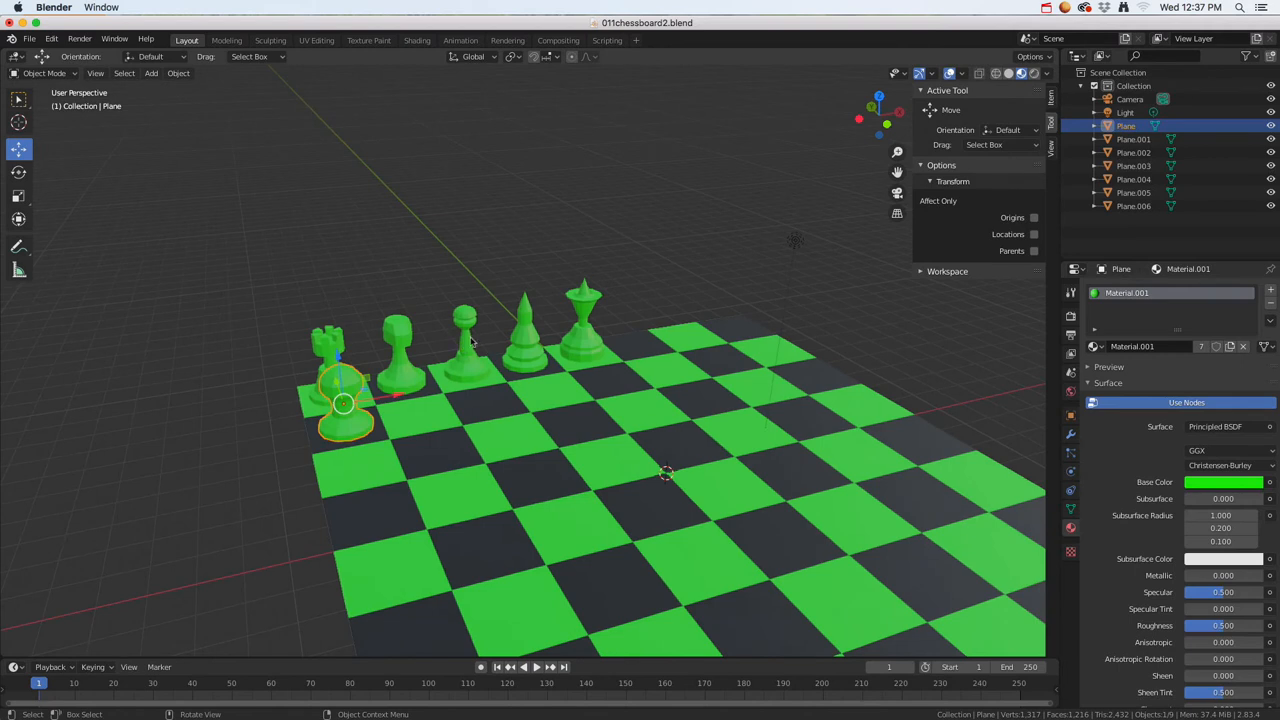
click(335, 340)
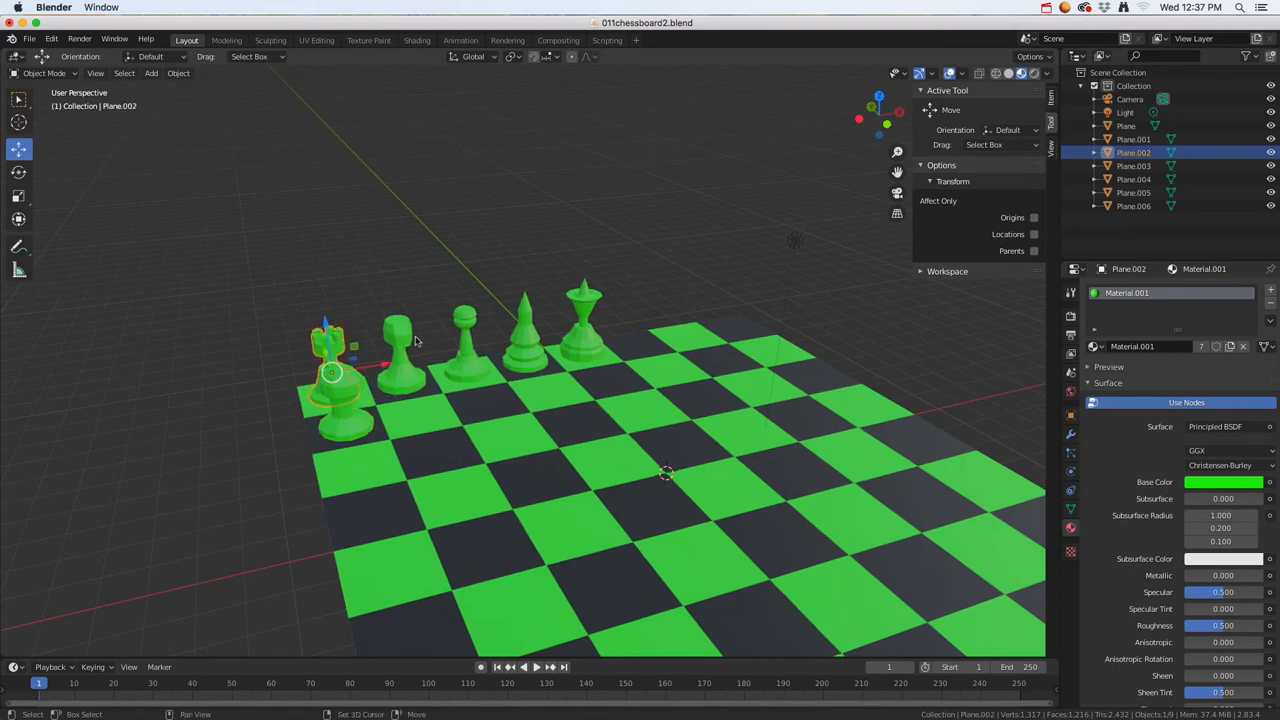
key(shift+d)
key(z)
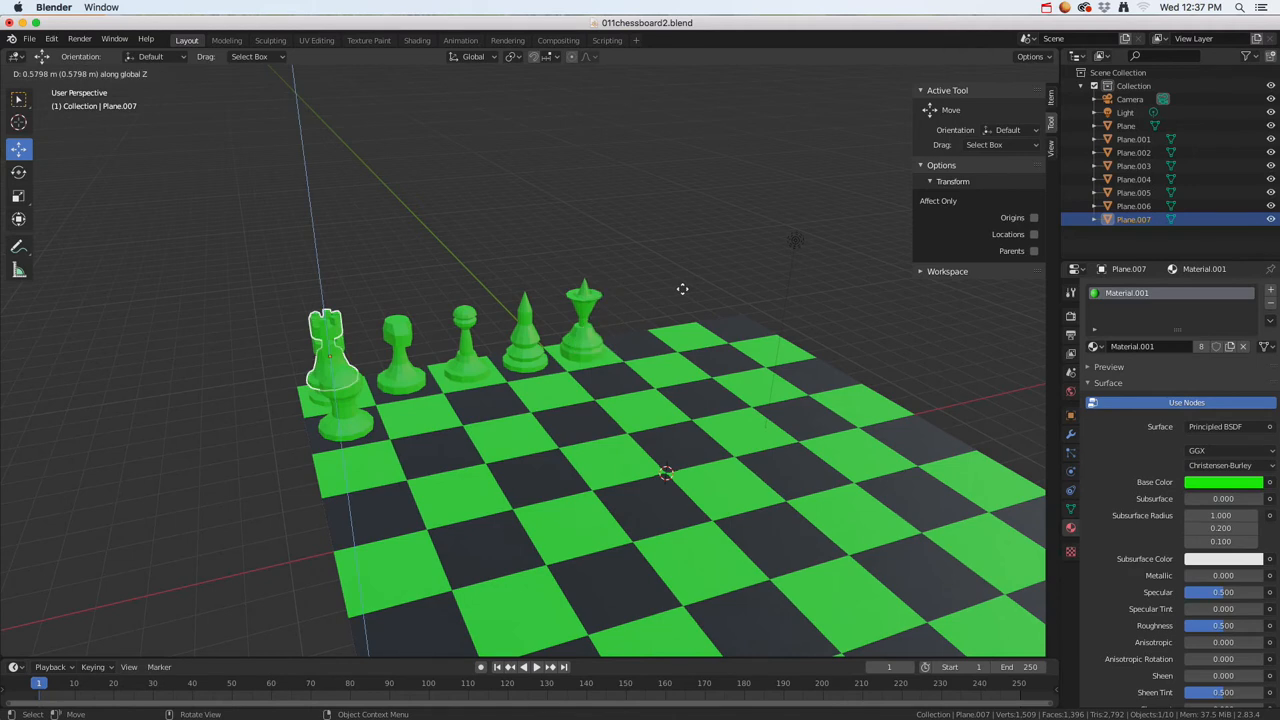
key(y)
key(x)
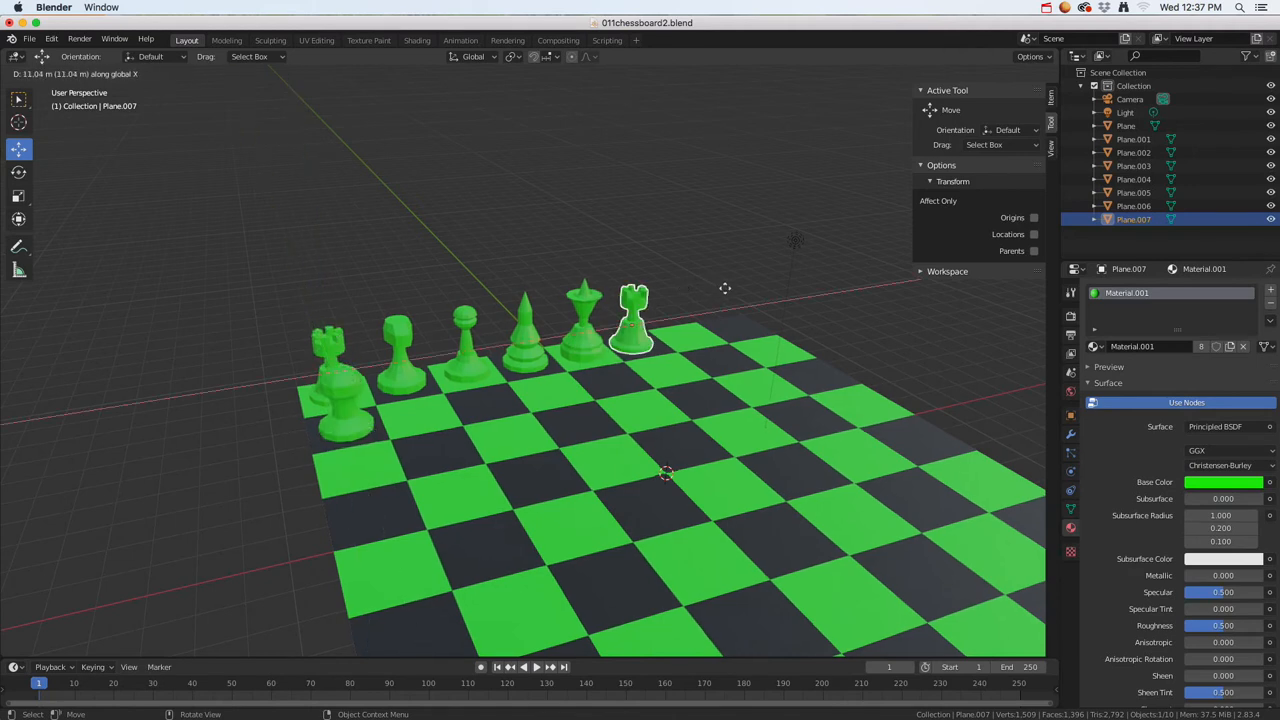
click(826, 286)
Step: Duplicate the knight beside the rook and place the copy about 11.28 m along X, next to the opposite rook
click(408, 362)
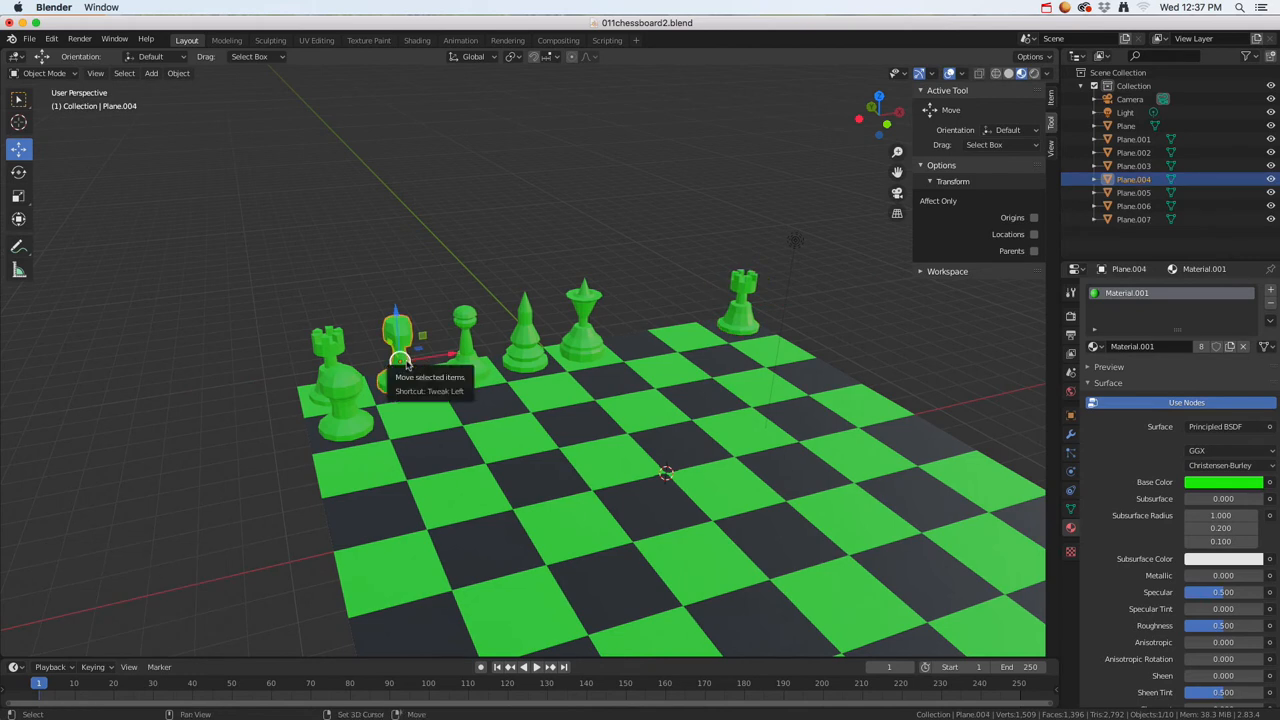
key(shift+d)
key(x)
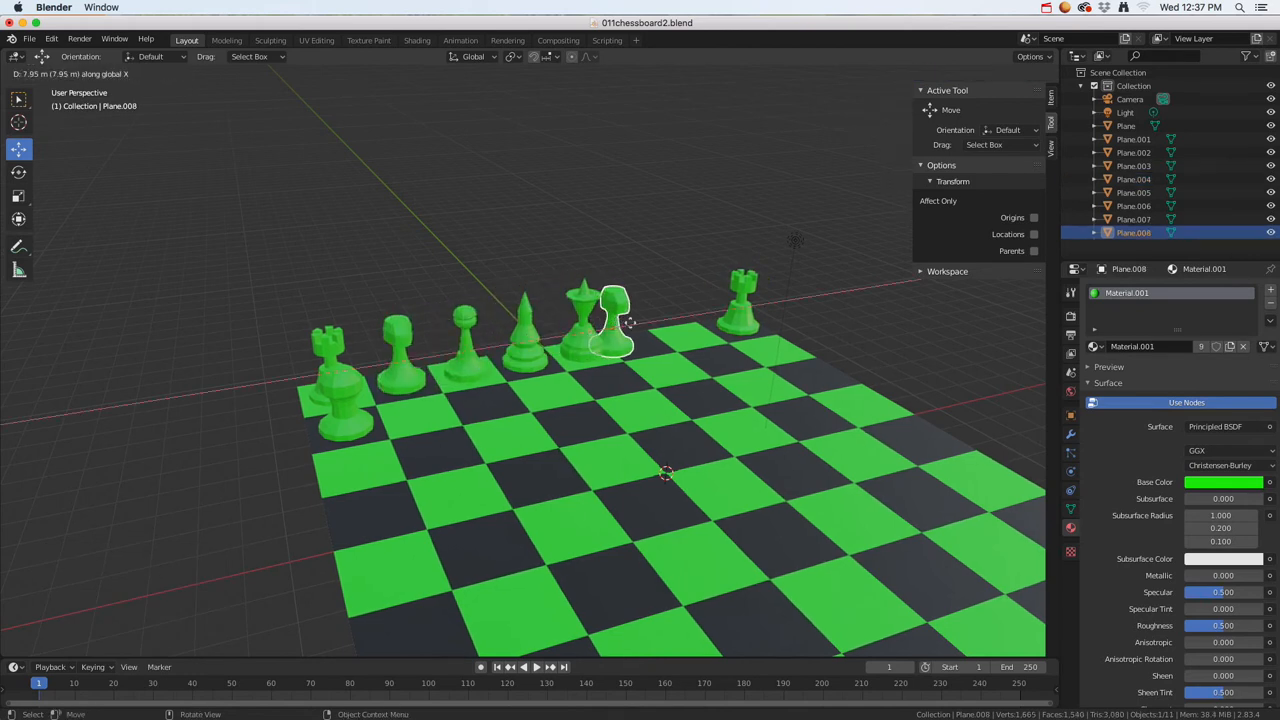
click(697, 322)
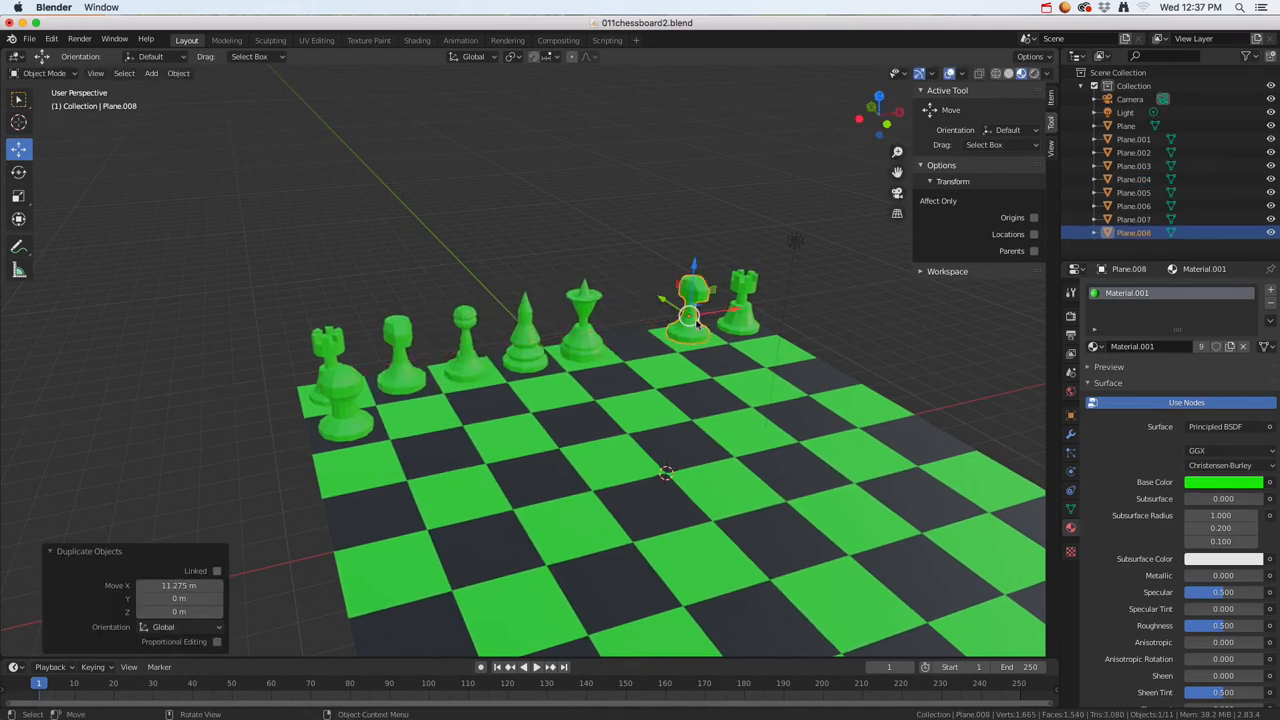
Step: Duplicate the round-headed back-row piece and place the copy about 6.65 m along X on the empty square beside the copied knight
click(472, 352)
key(shift+d)
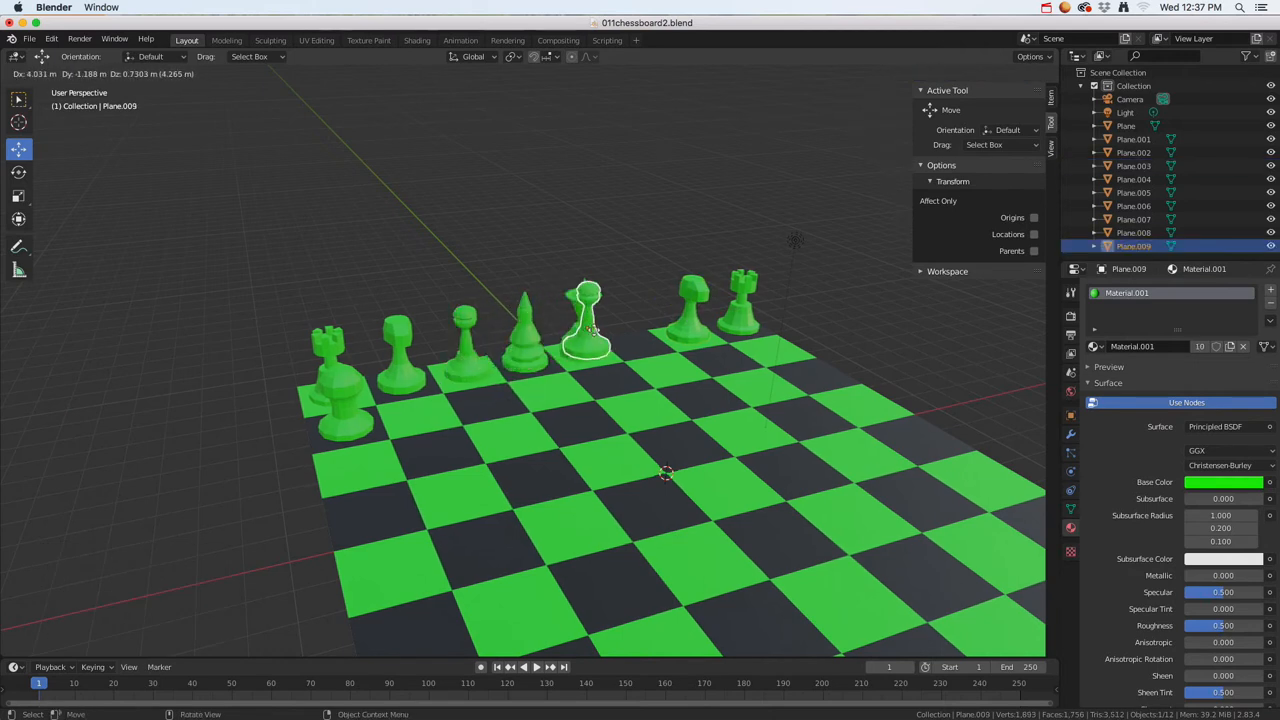
key(x)
click(638, 325)
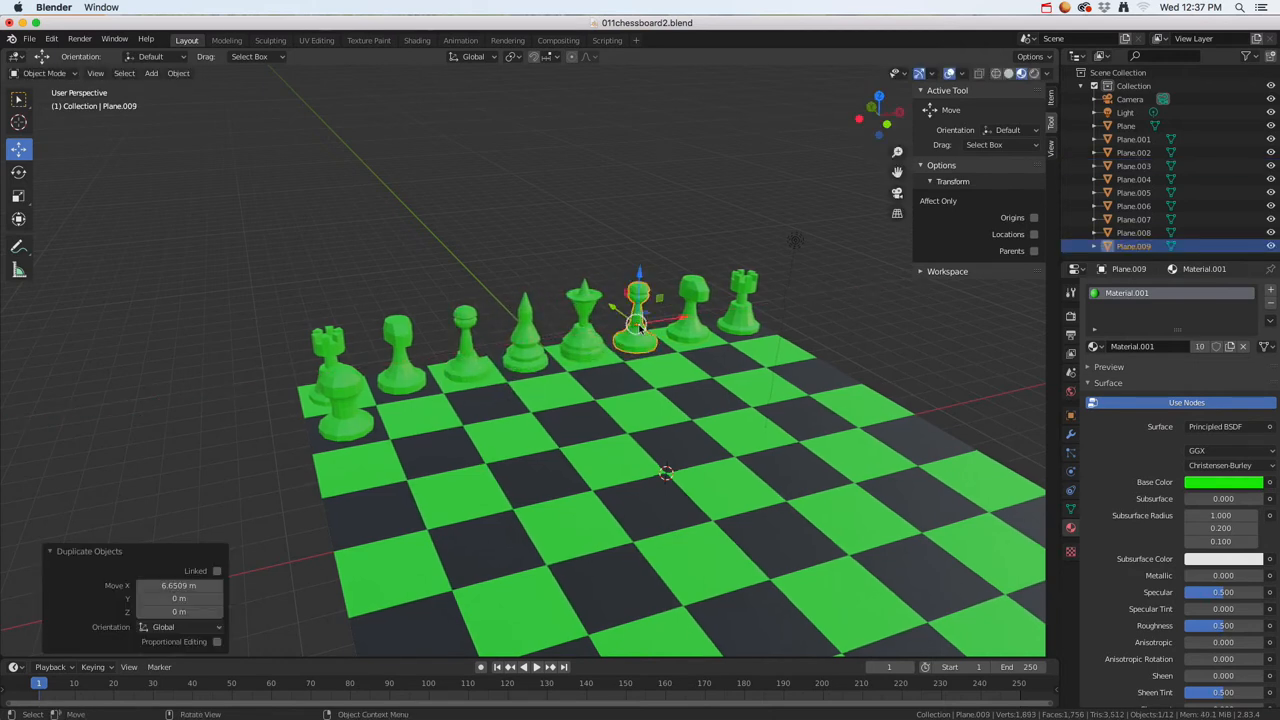
Step: Duplicate the pawn in front of the rook and place the copy about 2.13 m along X on the adjacent square
click(345, 410)
middle_drag(430, 425, 398, 428)
key(shift+d)
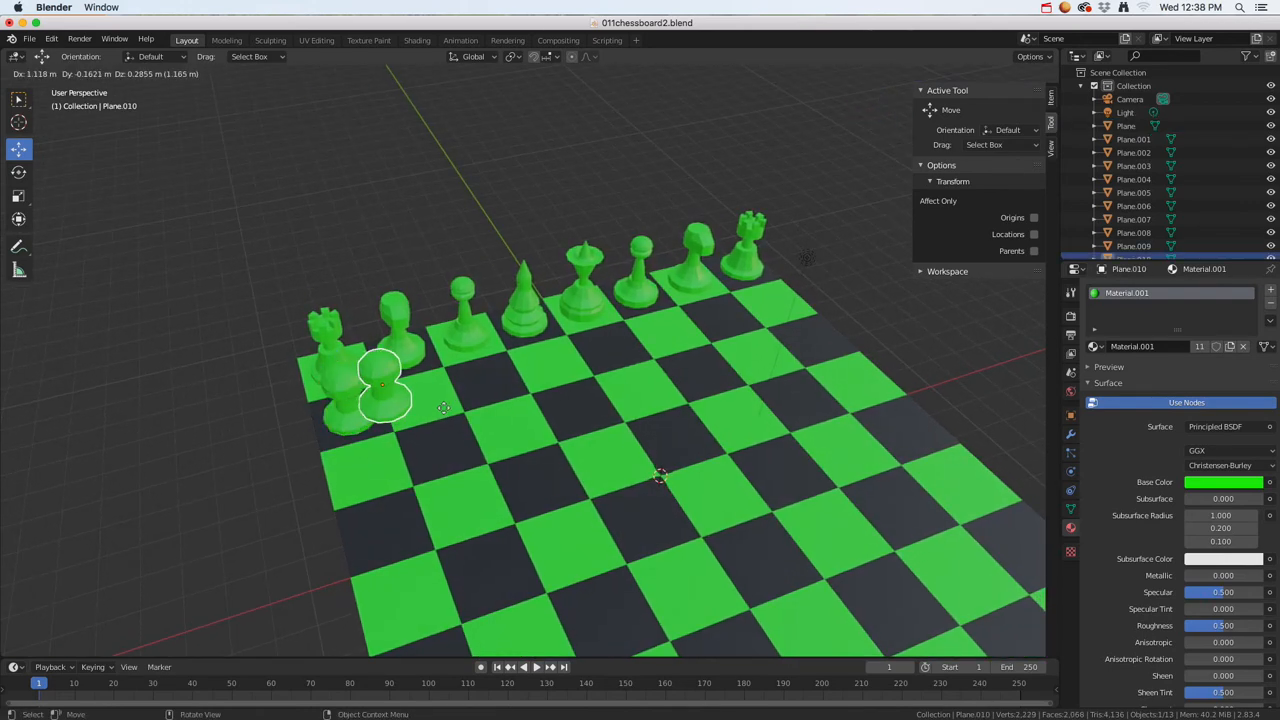
key(x)
click(453, 403)
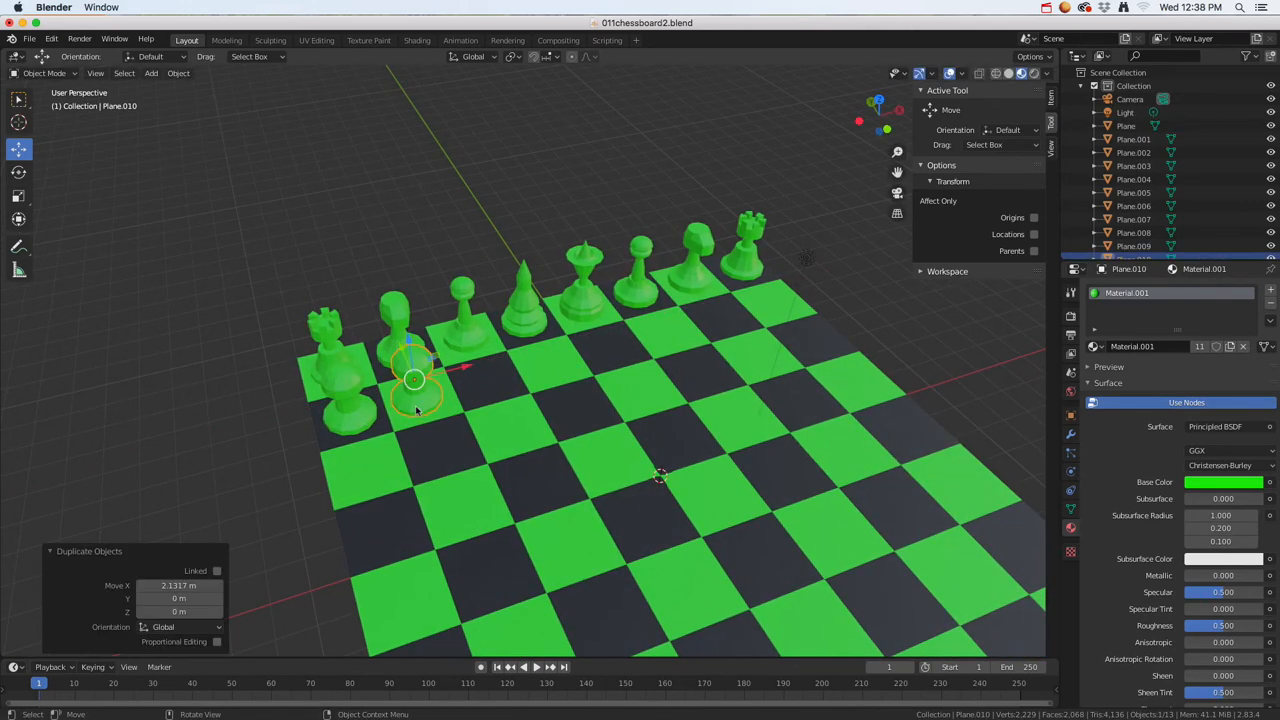
Step: Duplicate both pawns together and place the copies about 4.51 m along X on the next two squares
shift+click(362, 405)
key(shift+d)
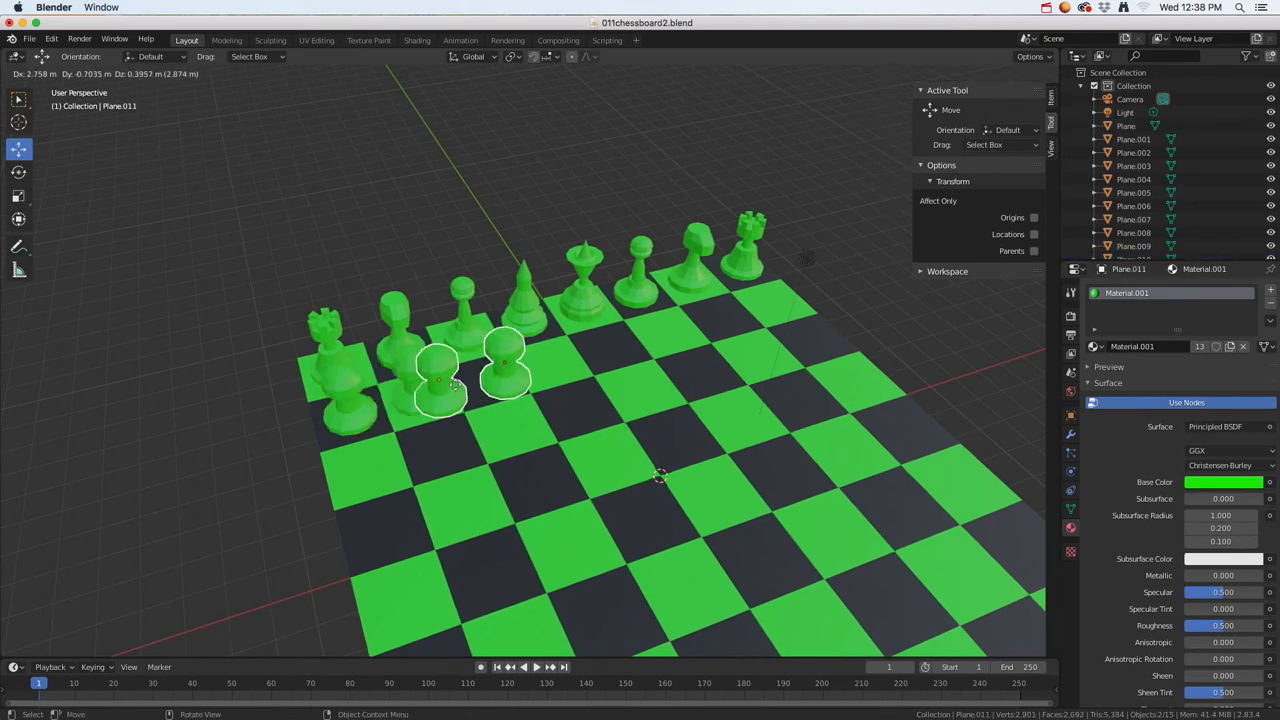
key(x)
click(497, 368)
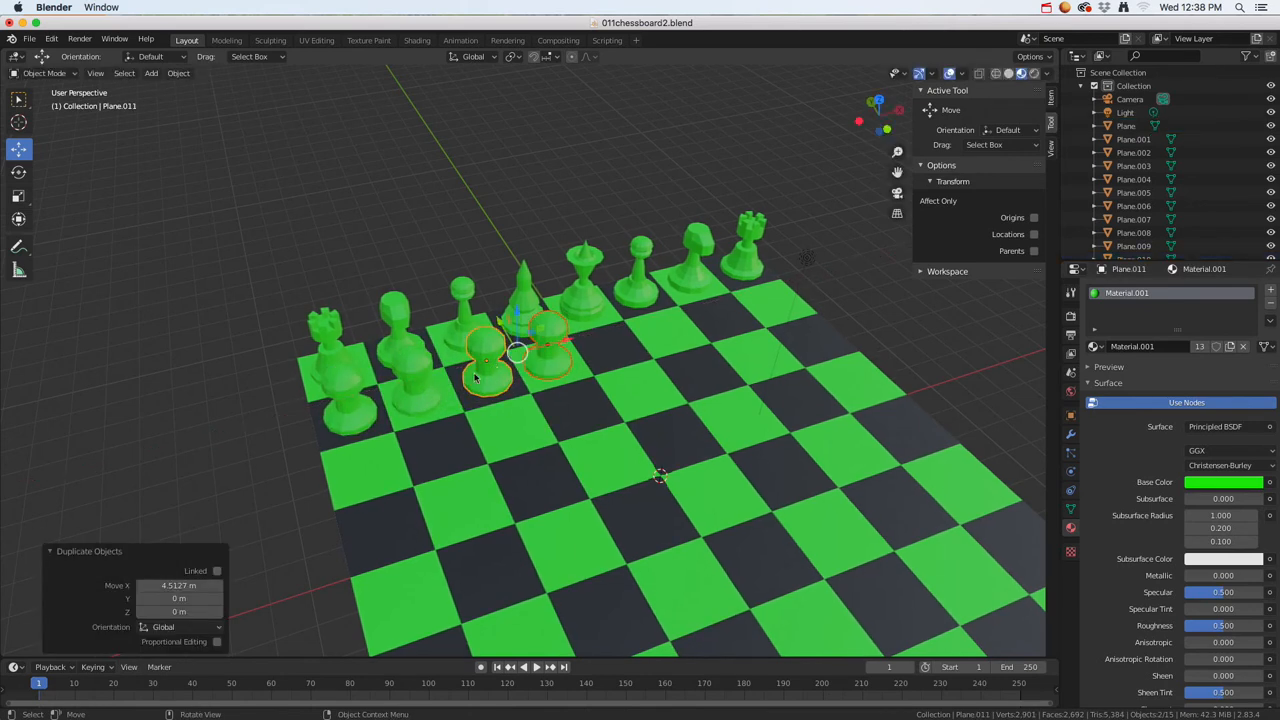
Step: Duplicate all four pawns together and move the copies about 9.14 m along X to complete the pawn row
shift+click(419, 396)
shift+click(353, 397)
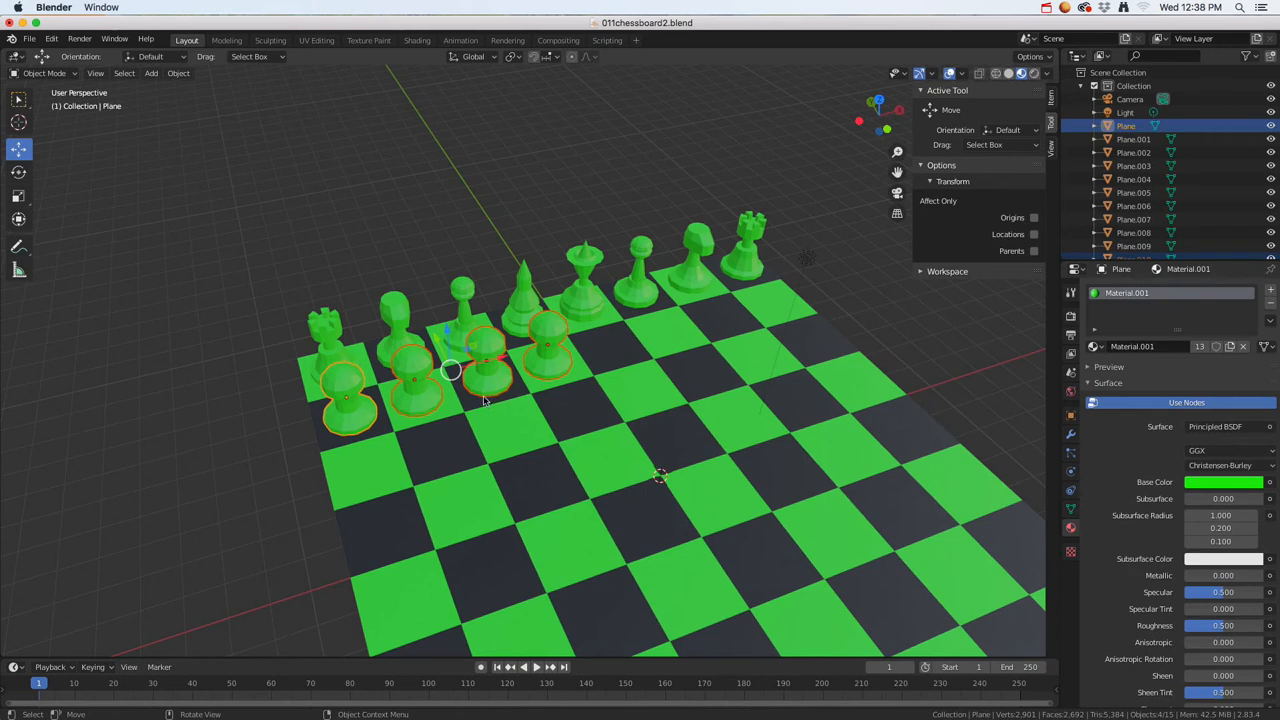
key(shift+d)
key(x)
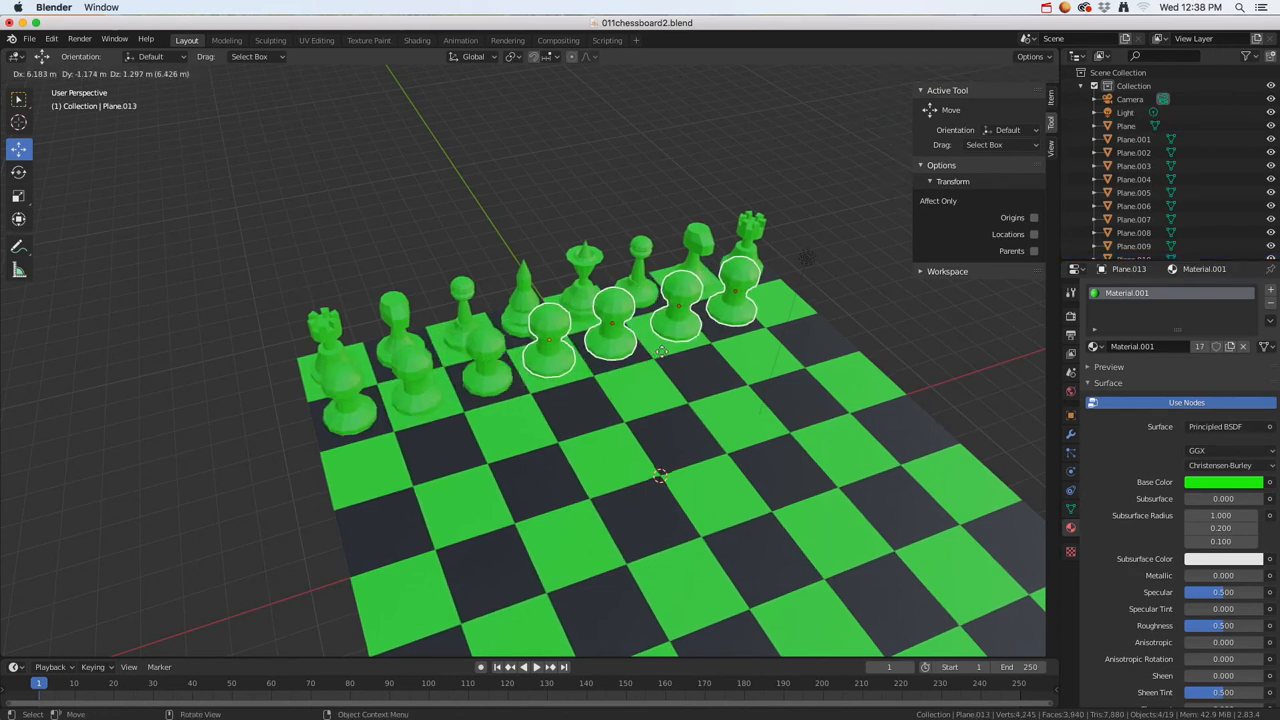
click(711, 340)
Step: Examine the placement of the pieces on their squares from above in wireframe and solid shading, and return to material preview
key(ctrl+KP_3)
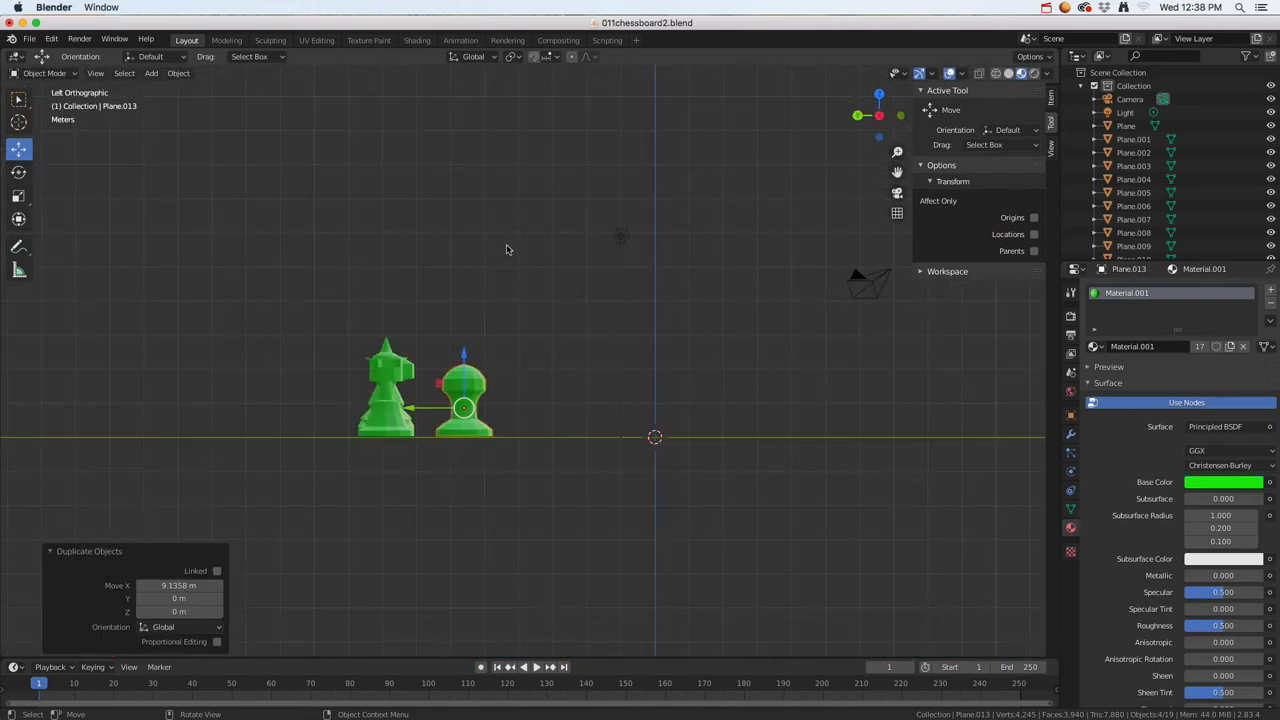
key(grave)
click(511, 166)
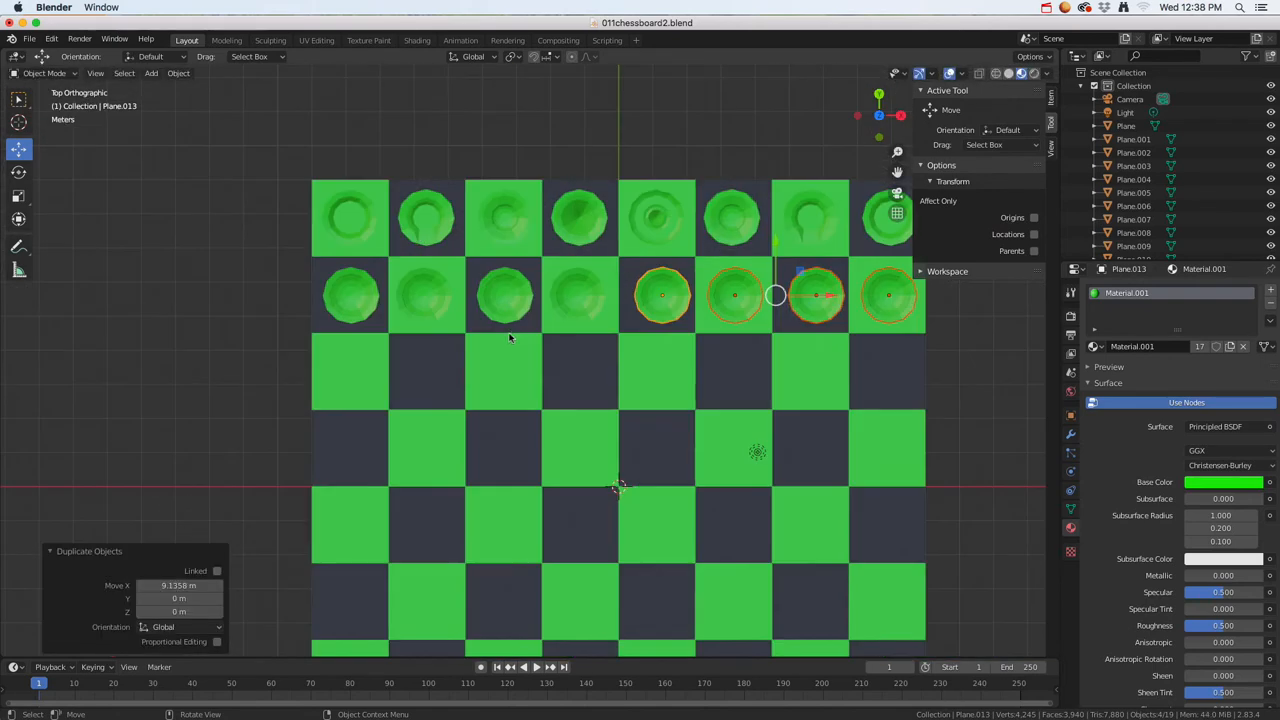
shift+middle_drag(771, 349, 660, 339)
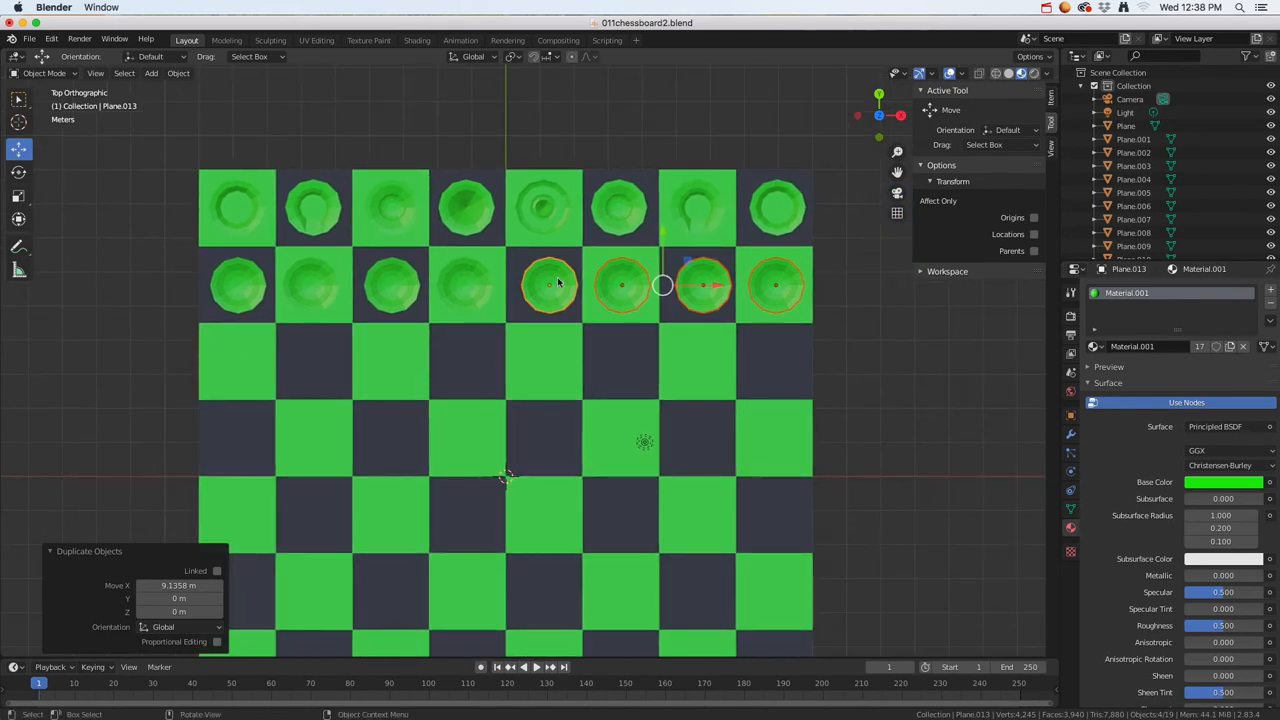
key(z)
click(461, 282)
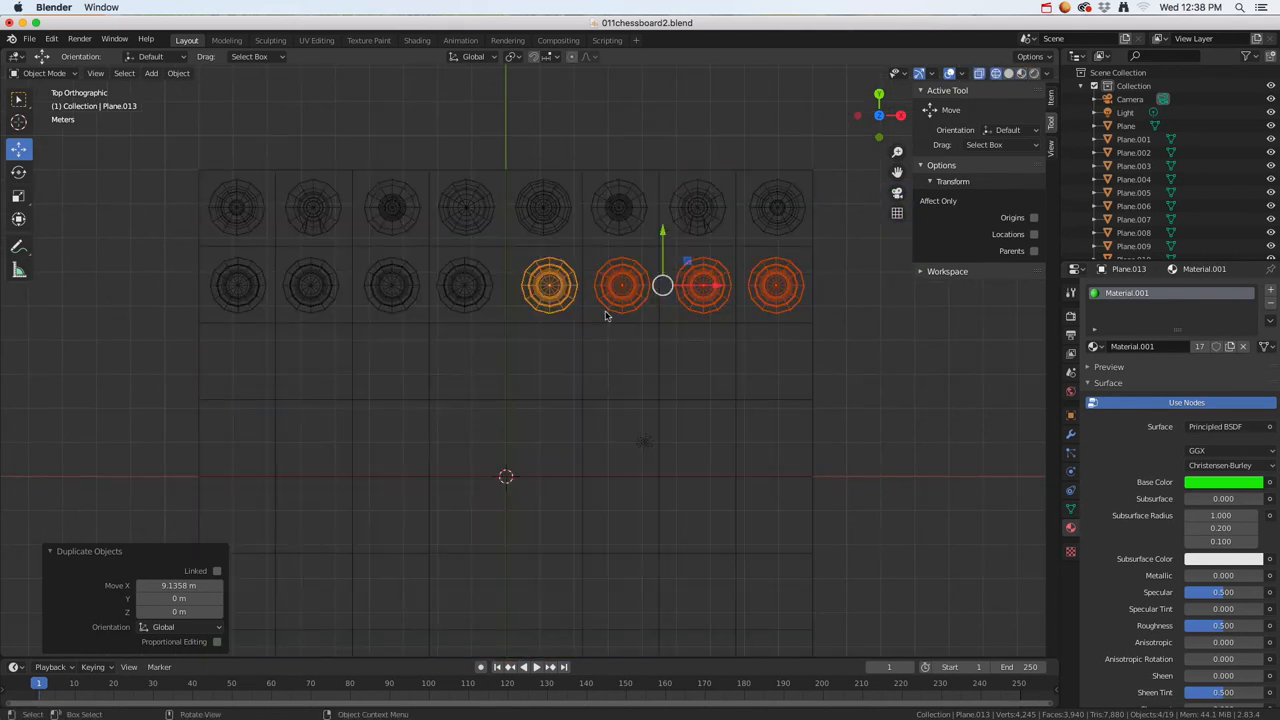
key(z)
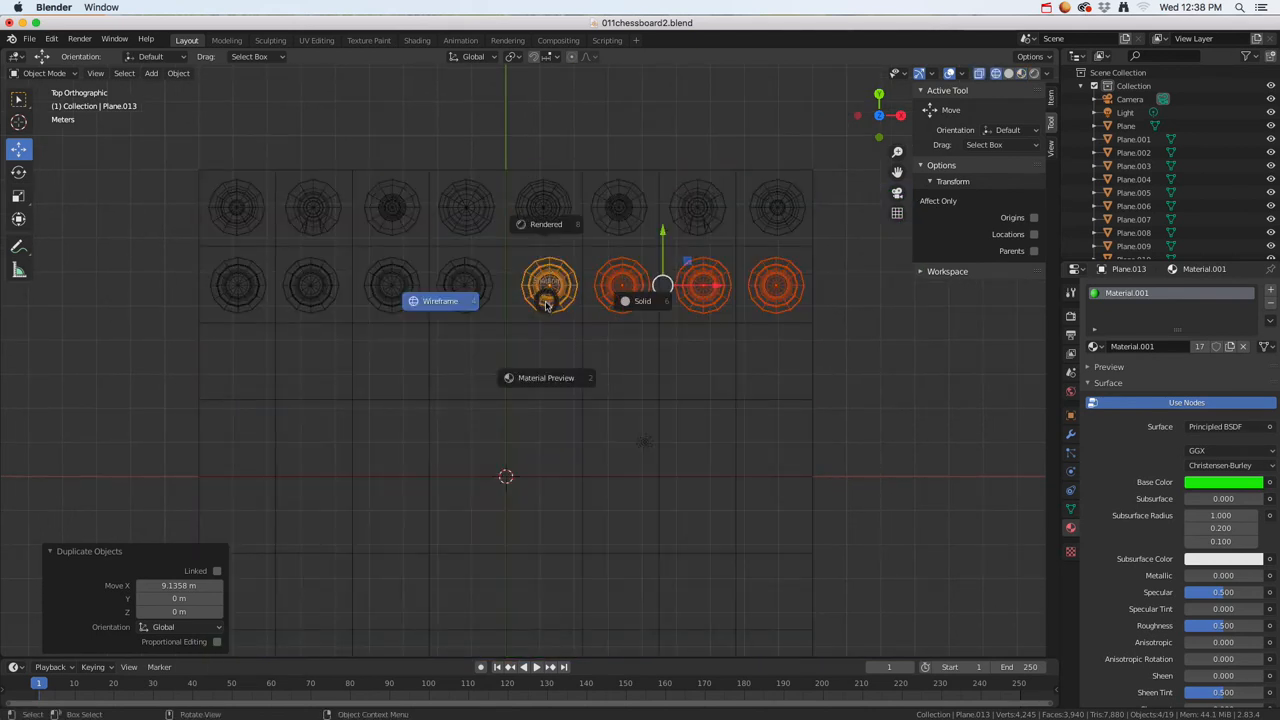
click(637, 307)
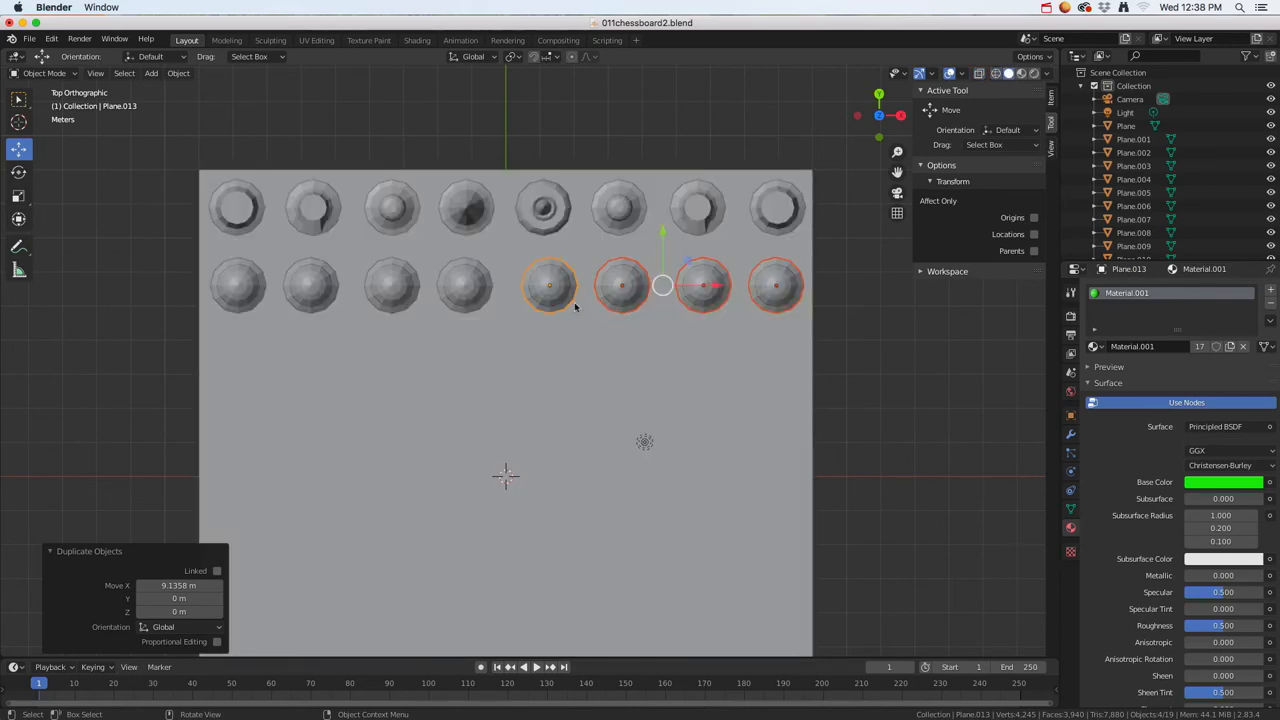
mouse_move(575, 307)
middle_down()
mouse_move(578, 330)
mouse_move(584, 308)
middle_up()
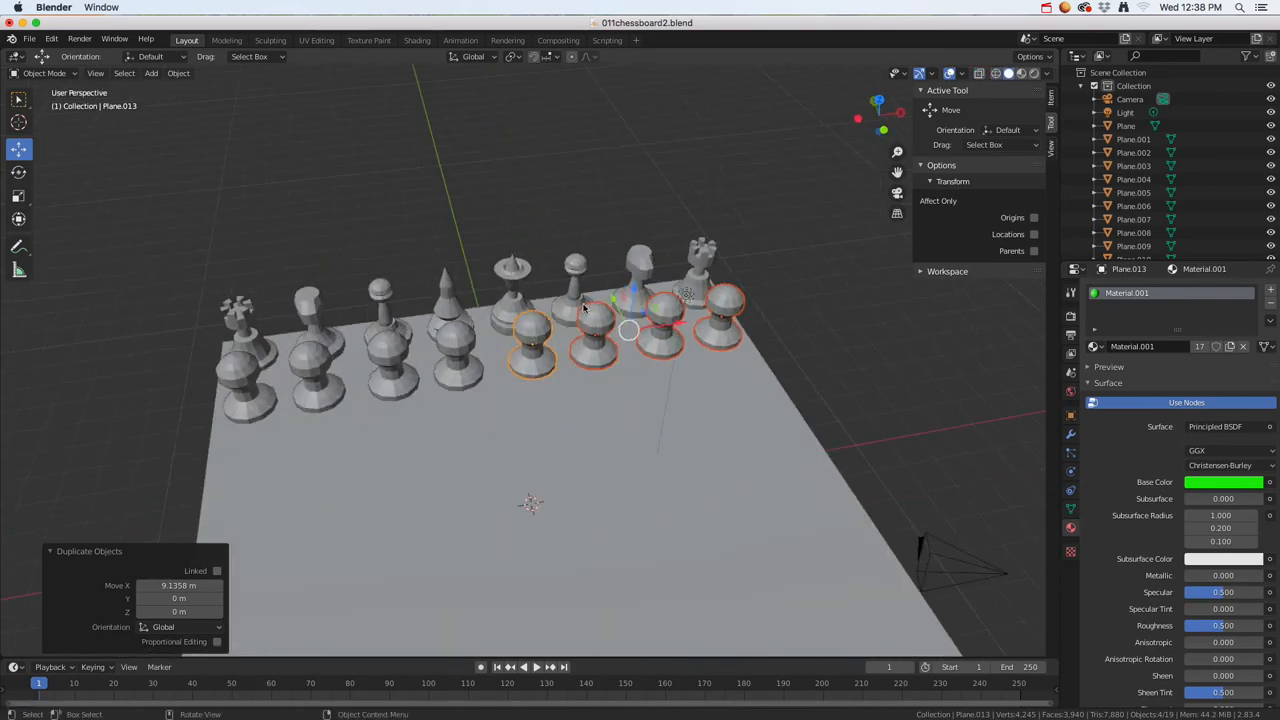
key(z)
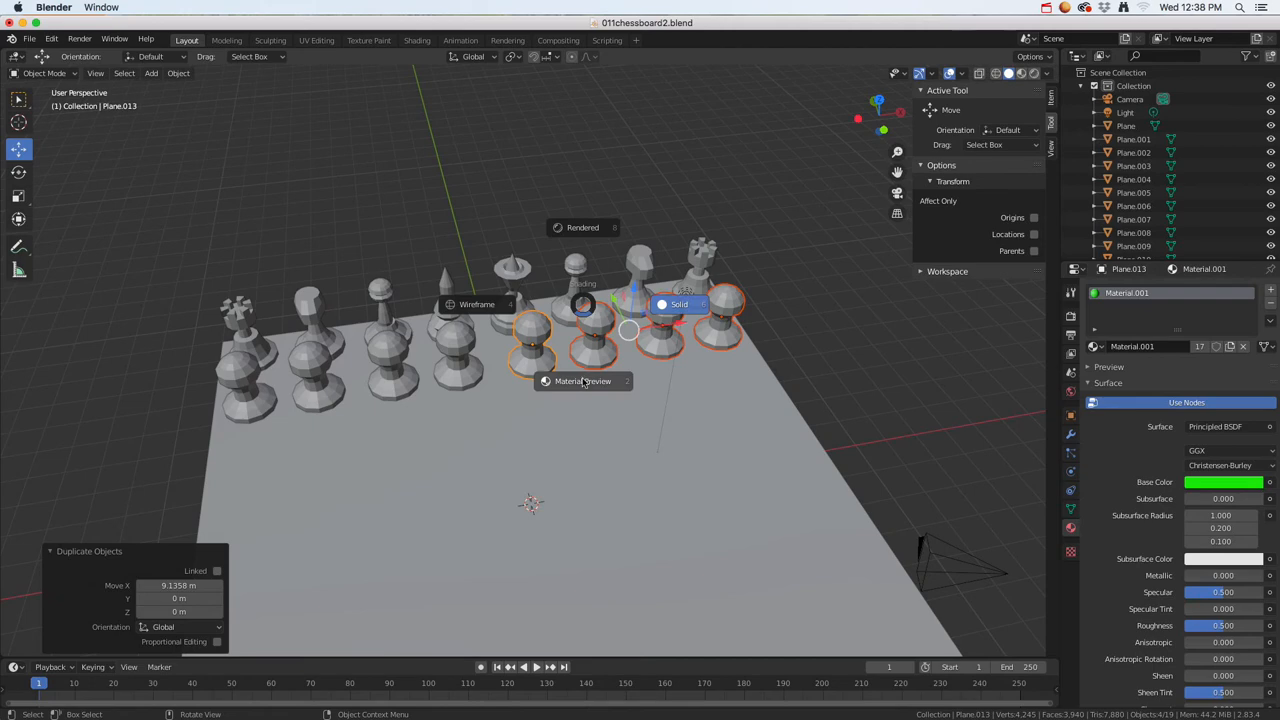
click(584, 382)
scroll(575, 385, down, 2)
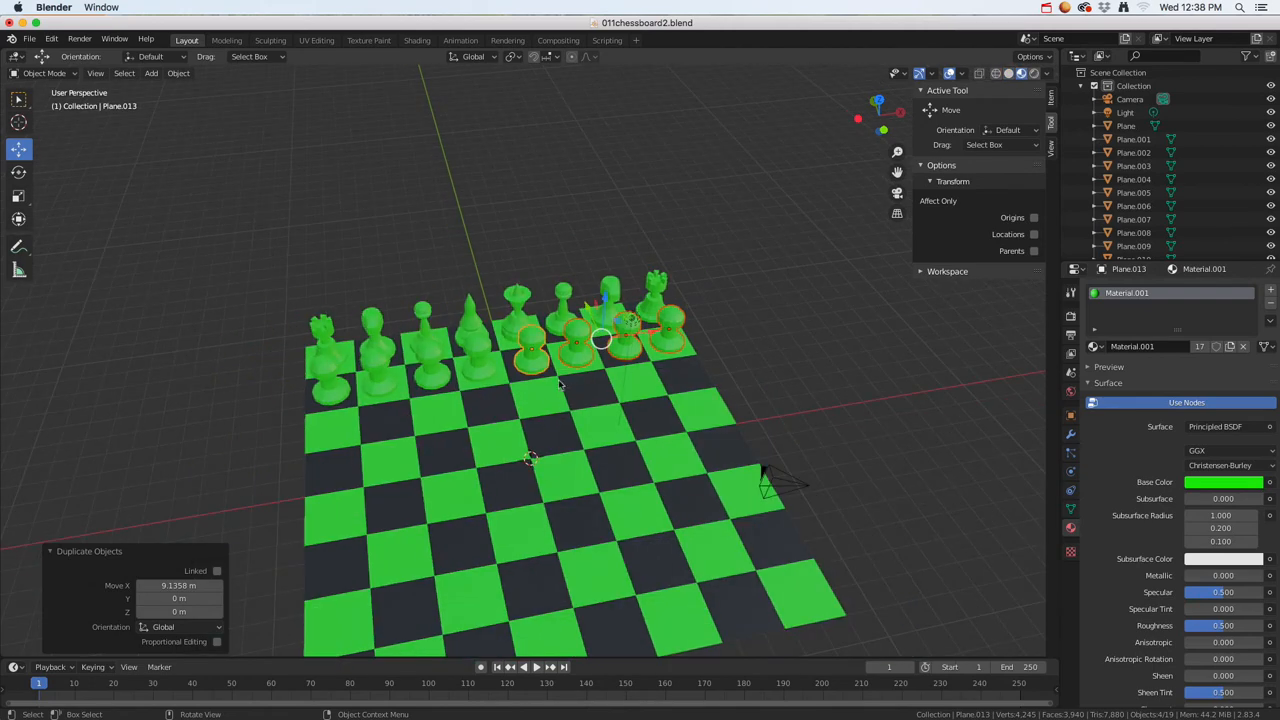
Step: Duplicate the whole row of eight pawns and place the copies about -11.27 m along Y on the opposite side's second row
shift+click(488, 368)
shift+click(440, 368)
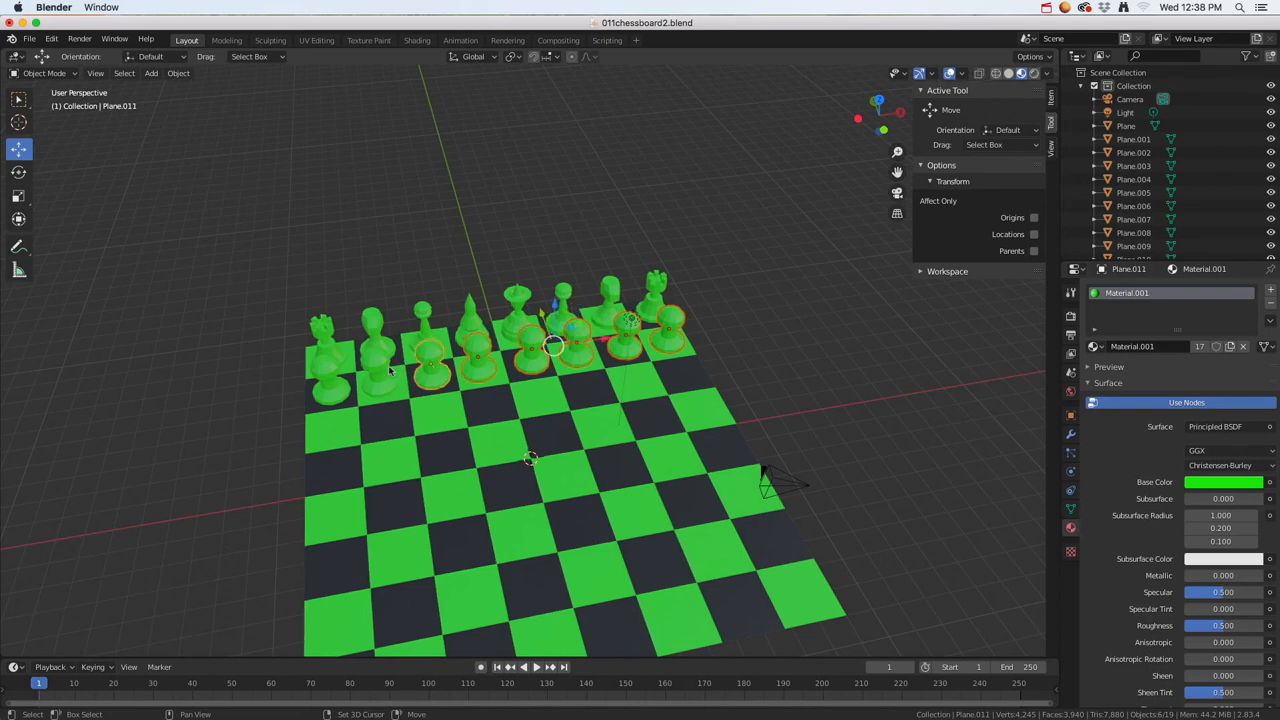
shift+click(390, 371)
shift+click(338, 379)
shift+middle_drag(558, 443, 622, 354)
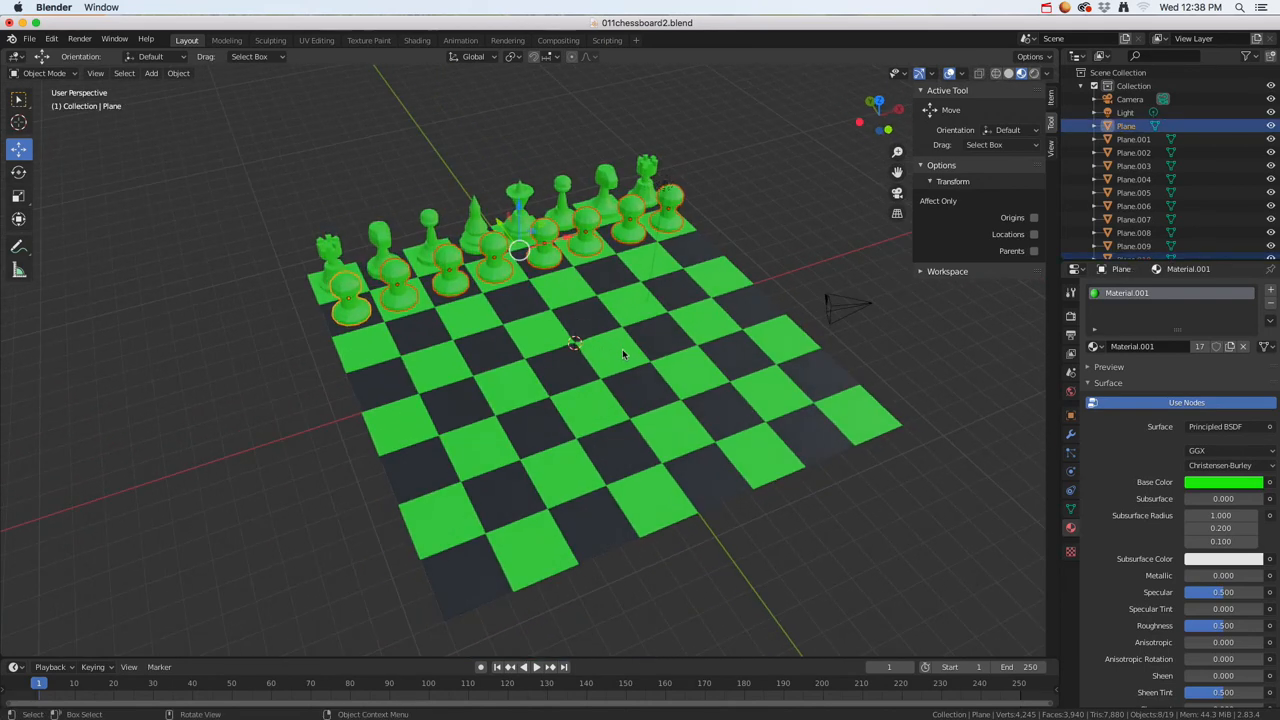
right_click(590, 250)
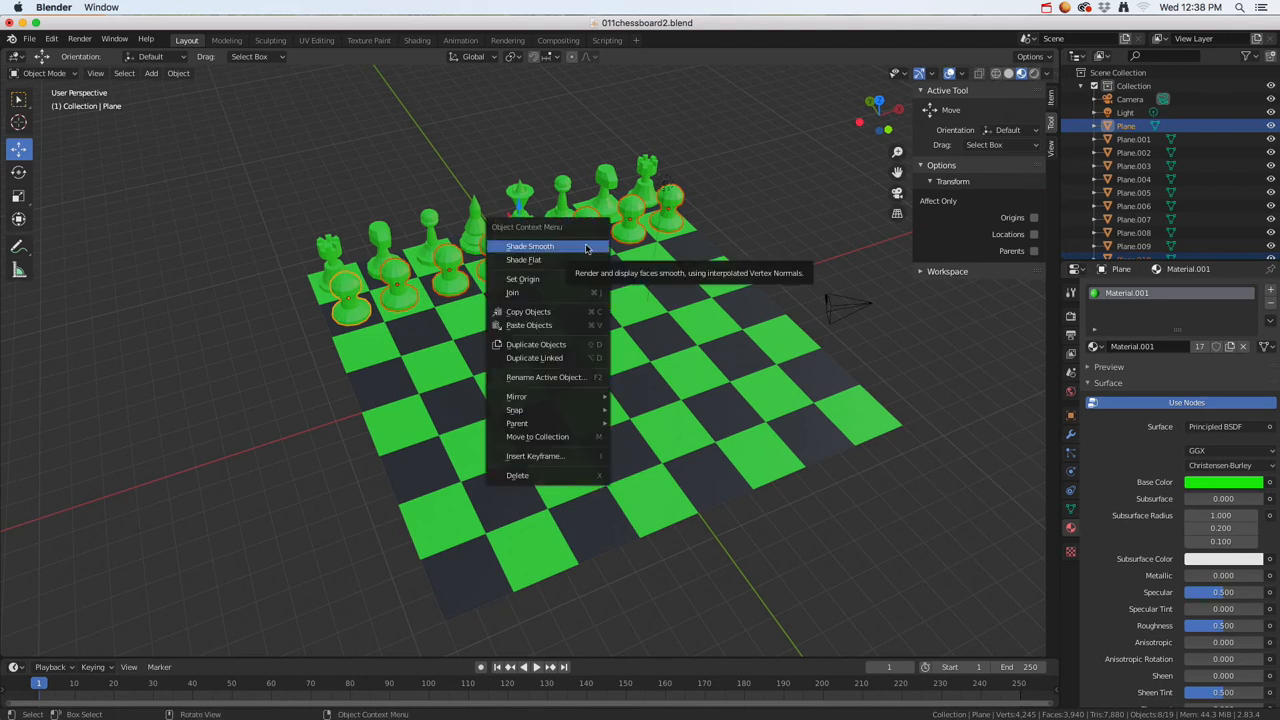
click(562, 350)
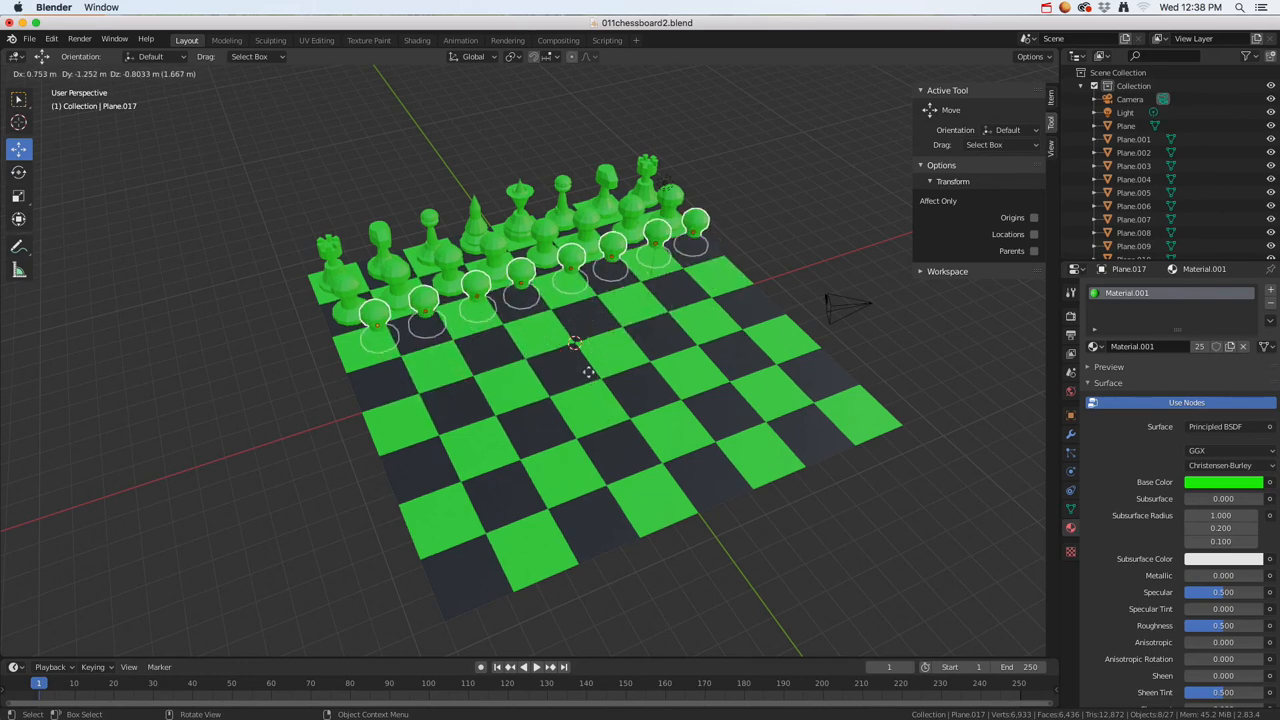
key(x)
key(y)
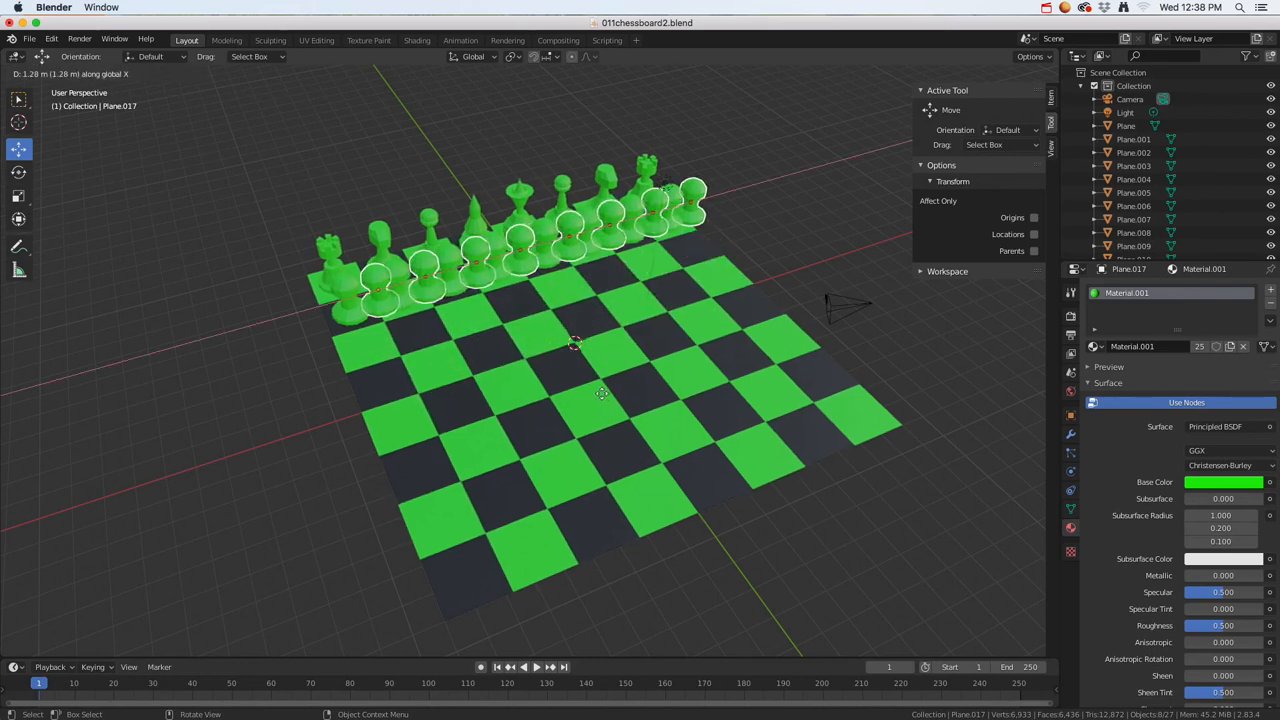
click(697, 518)
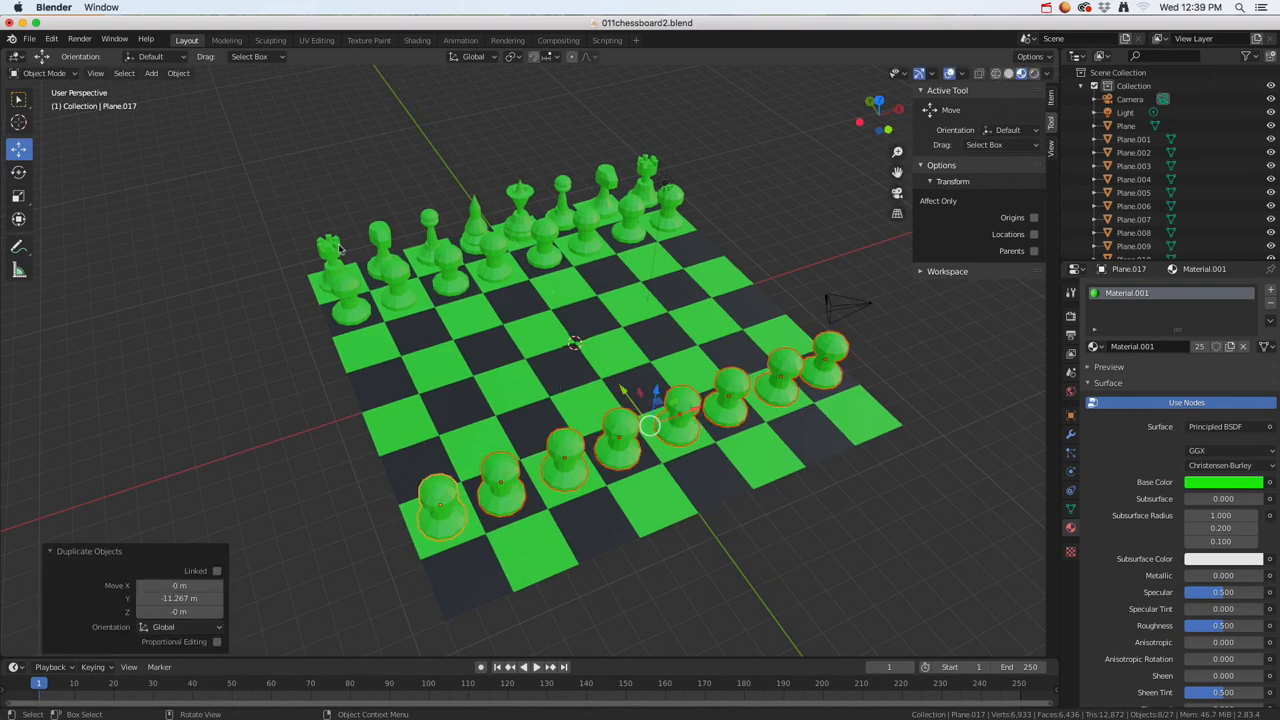
Step: Duplicate all eight back-row pieces and place the copies about -15.81 m along Y on the board's opposite edge row
click(332, 248)
shift+click(380, 233)
shift+click(430, 218)
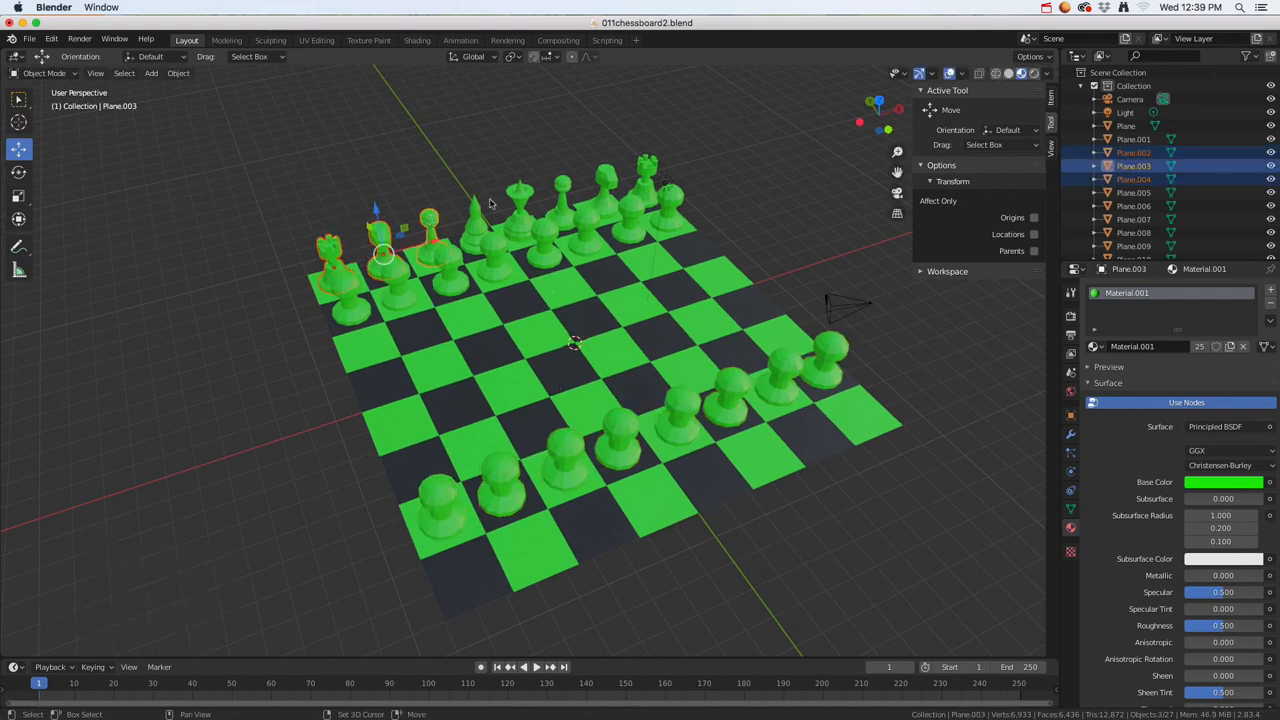
shift+click(475, 213)
shift+click(517, 197)
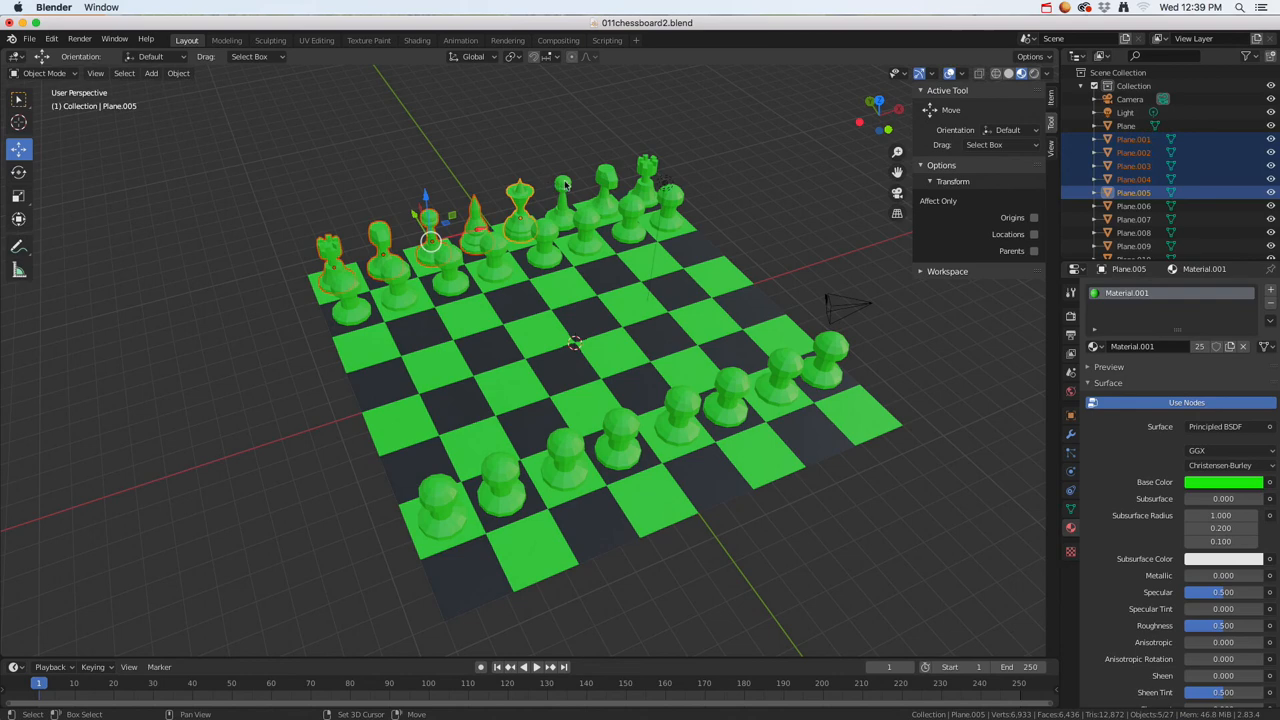
shift+click(565, 185)
shift+click(610, 180)
shift+click(555, 222)
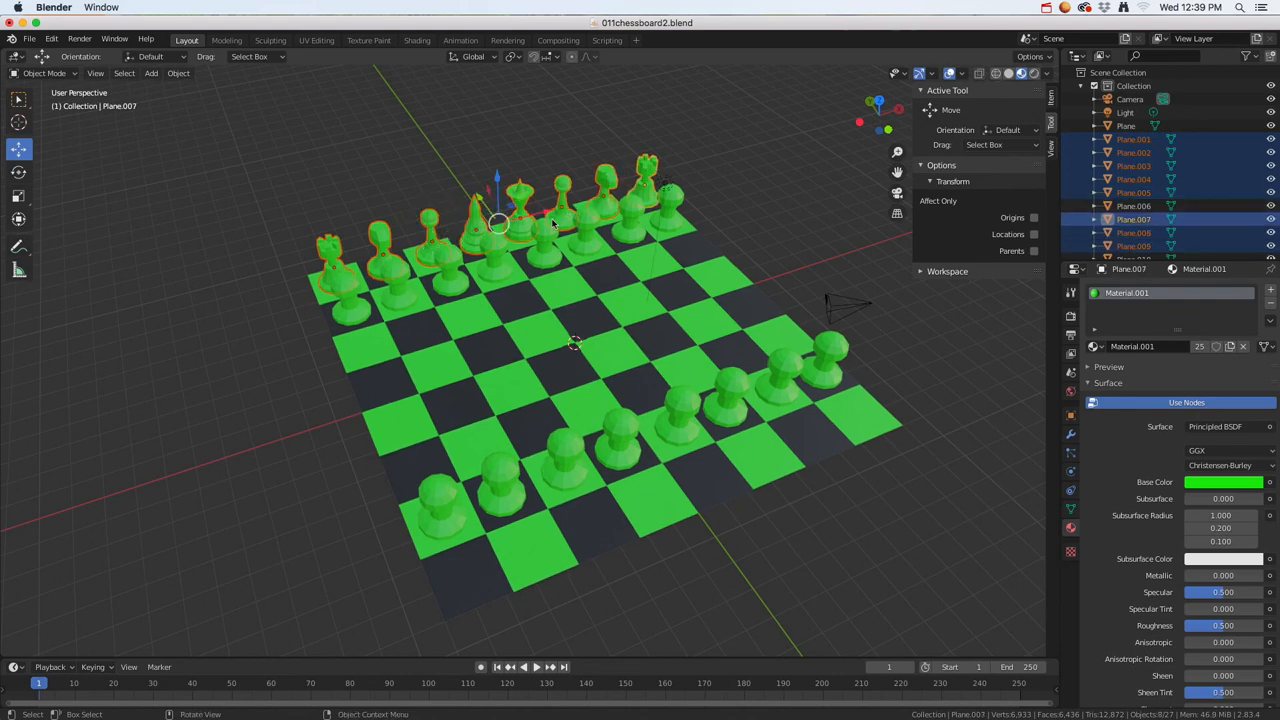
key(shift+d)
key(y)
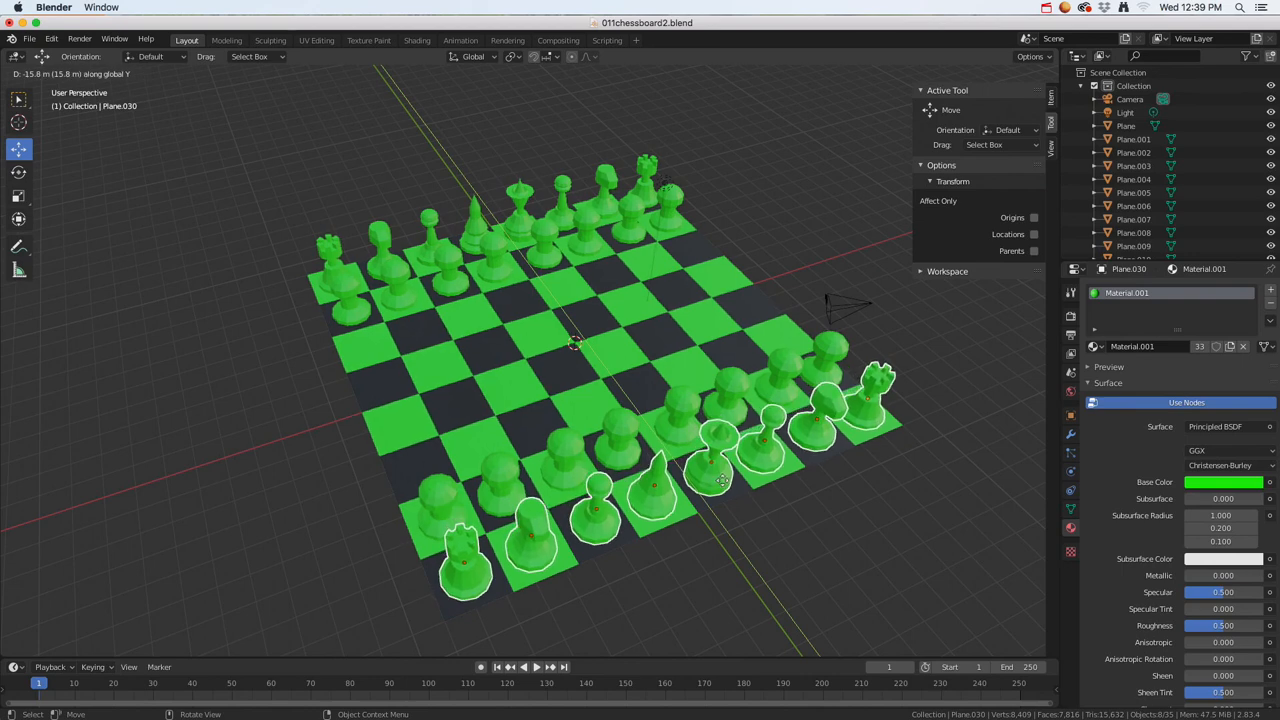
click(722, 481)
Step: Change the base colour of the corner pawn's shared green material, Material.001, to a paler mint green
middle_drag(718, 475, 631, 383)
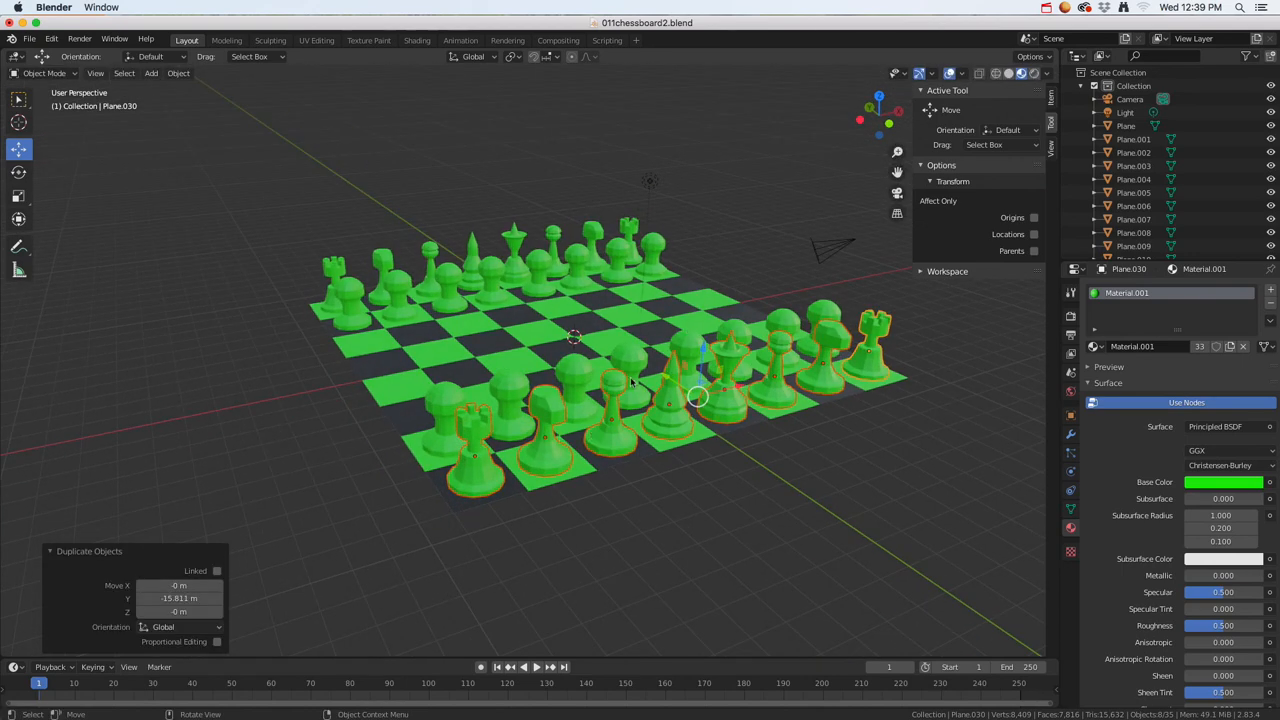
middle_drag(601, 336, 633, 320)
scroll(625, 320, up, 5)
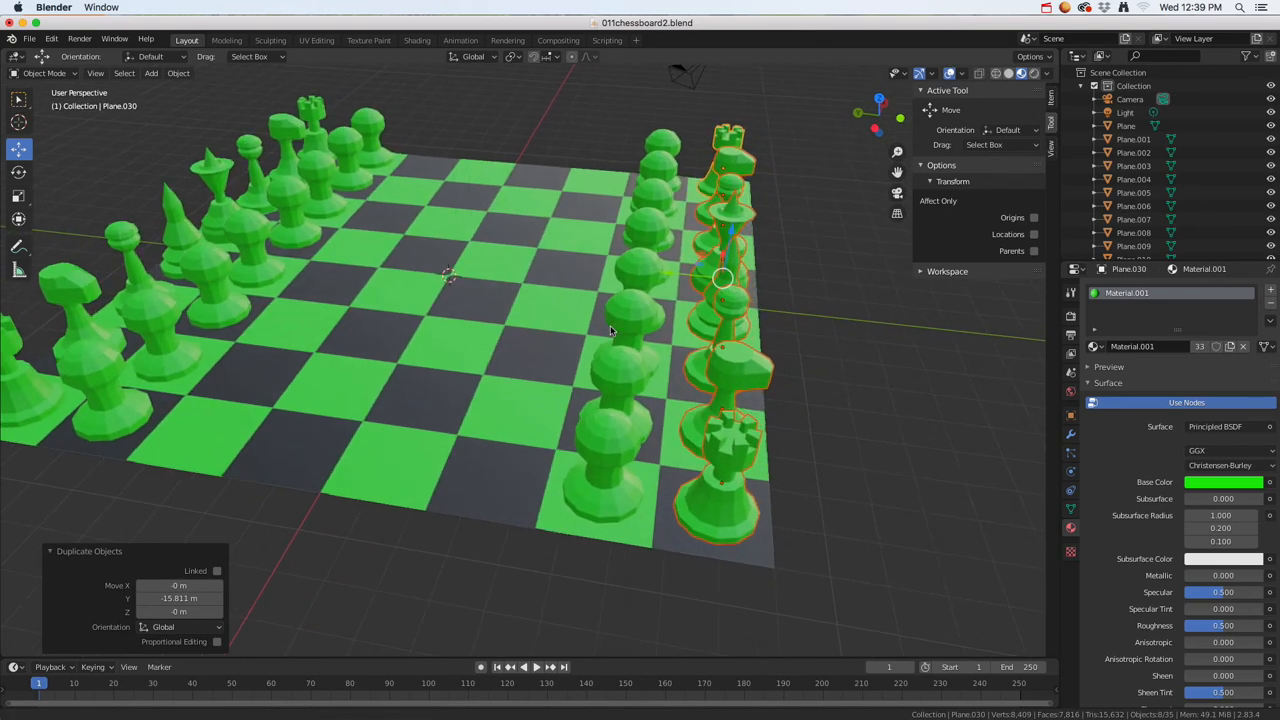
click(606, 427)
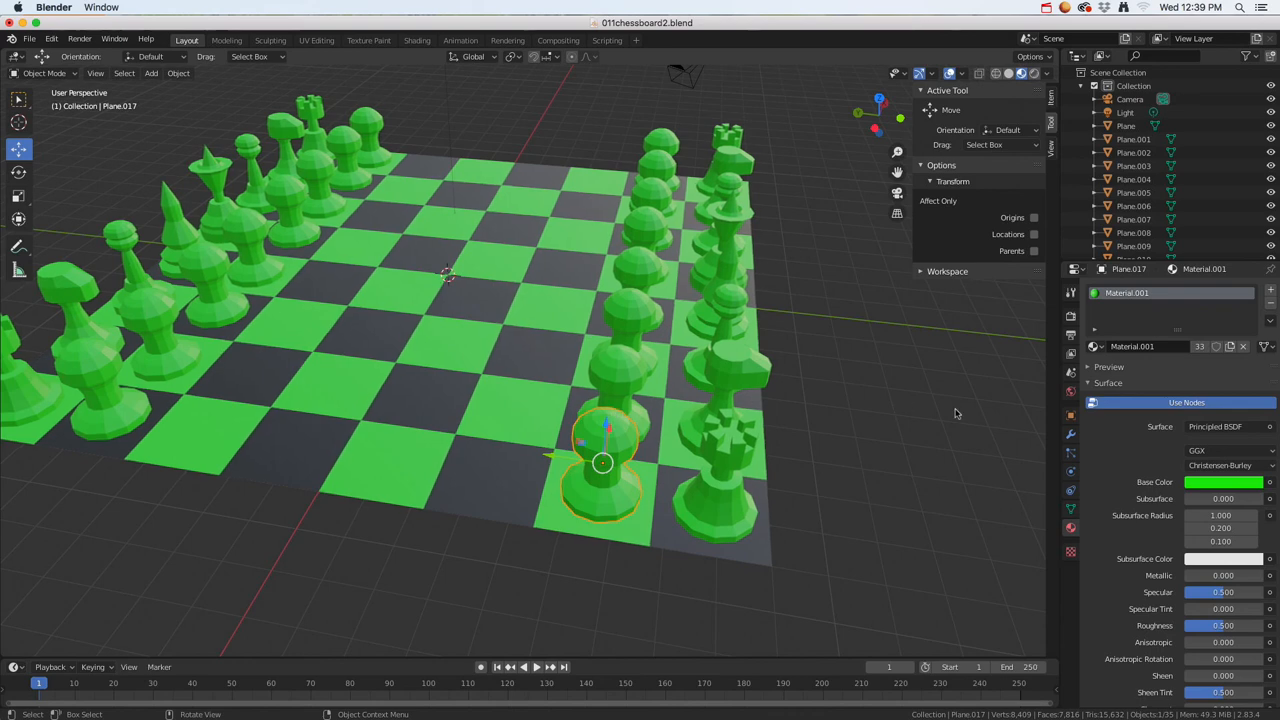
click(1212, 484)
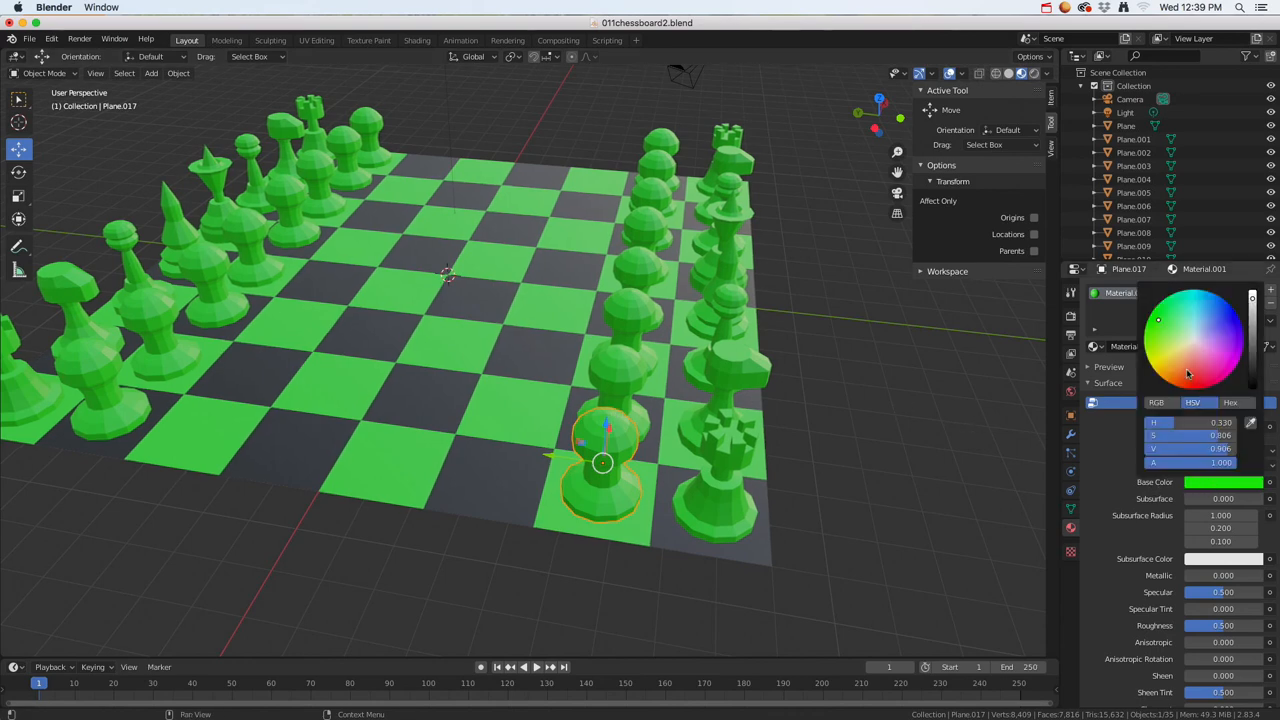
mouse_move(1158, 320)
mouse_down()
mouse_move(1162, 346)
mouse_move(1162, 324)
mouse_up()
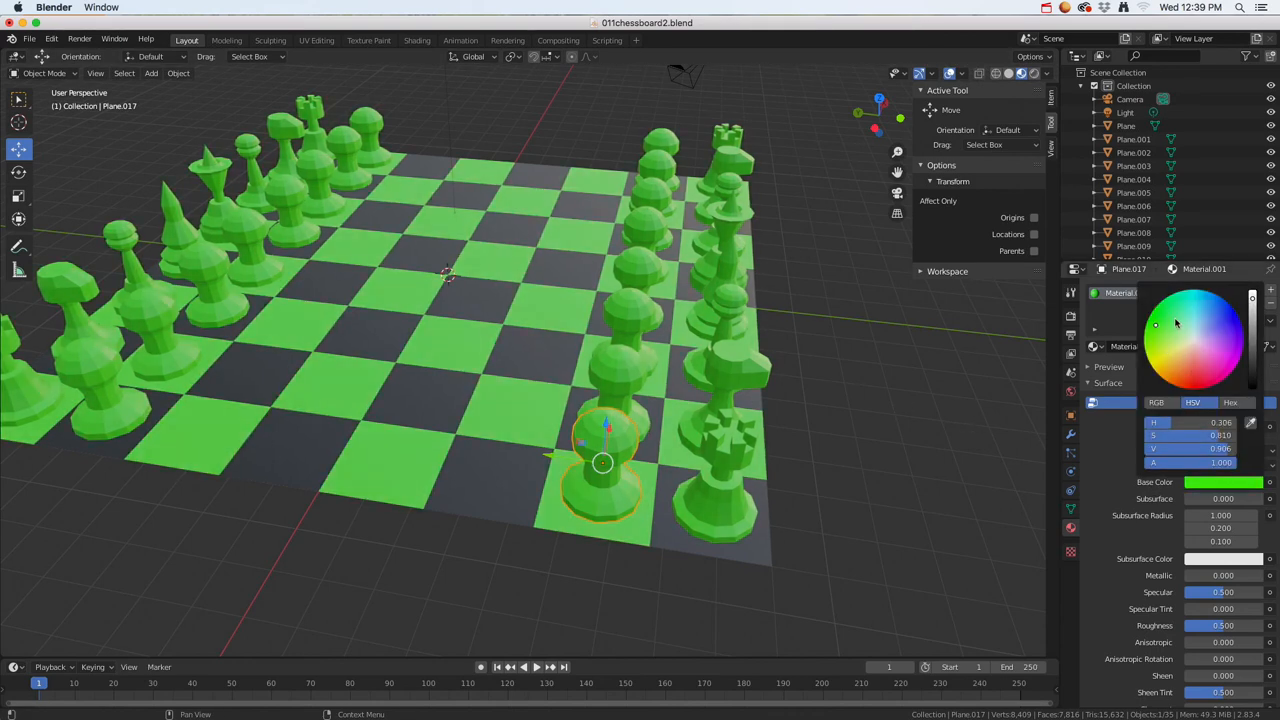
click(1176, 324)
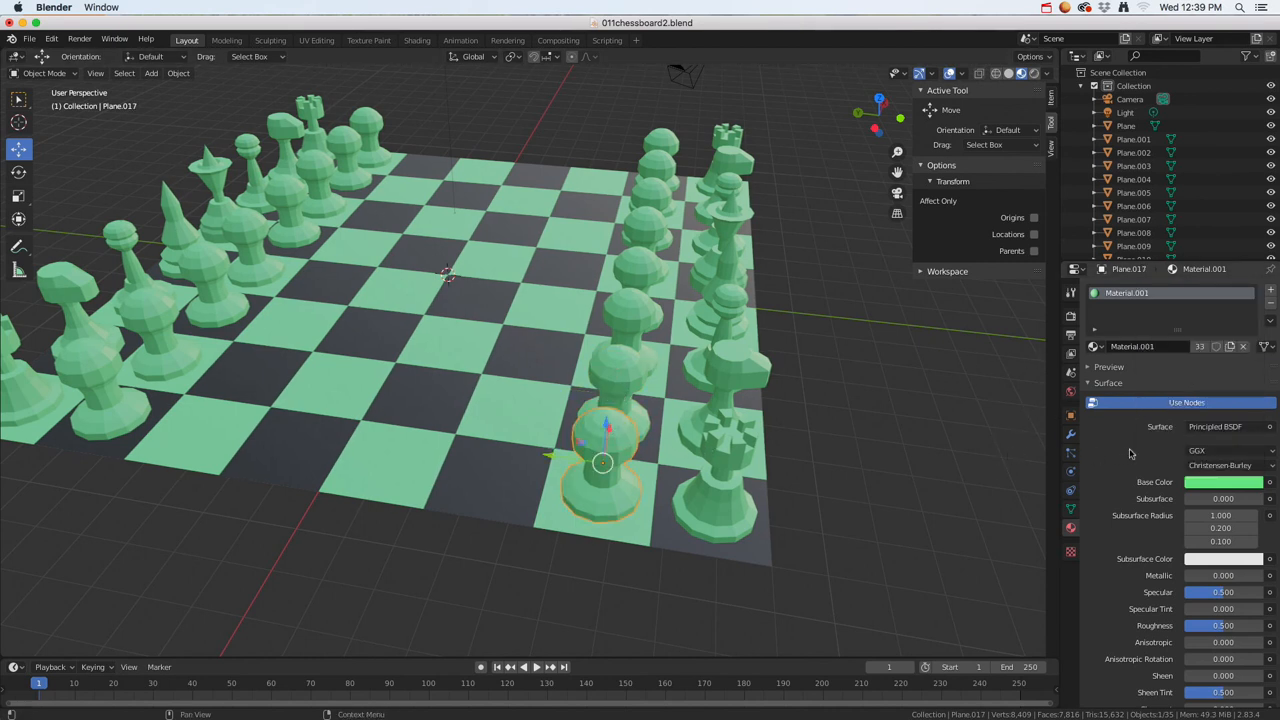
Step: Assign the dark Material.002 to the corner pawn and the third pawn of the same row
click(1095, 347)
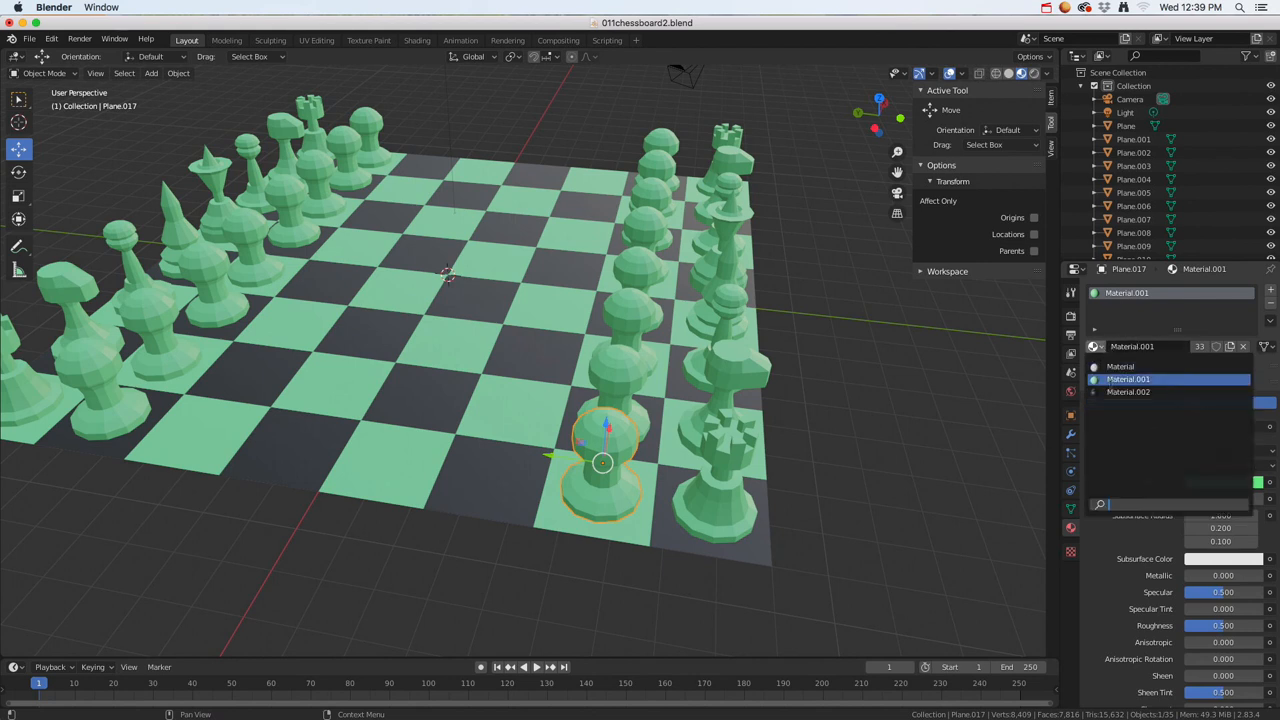
click(1128, 392)
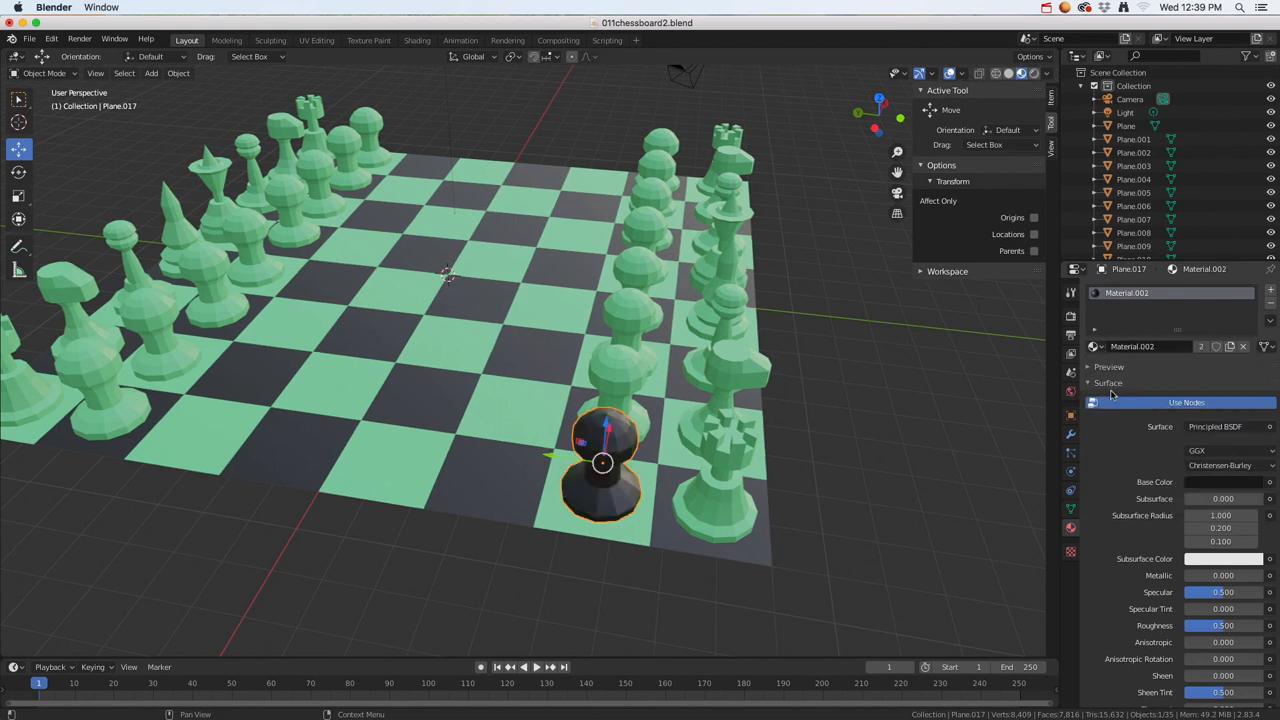
click(608, 364)
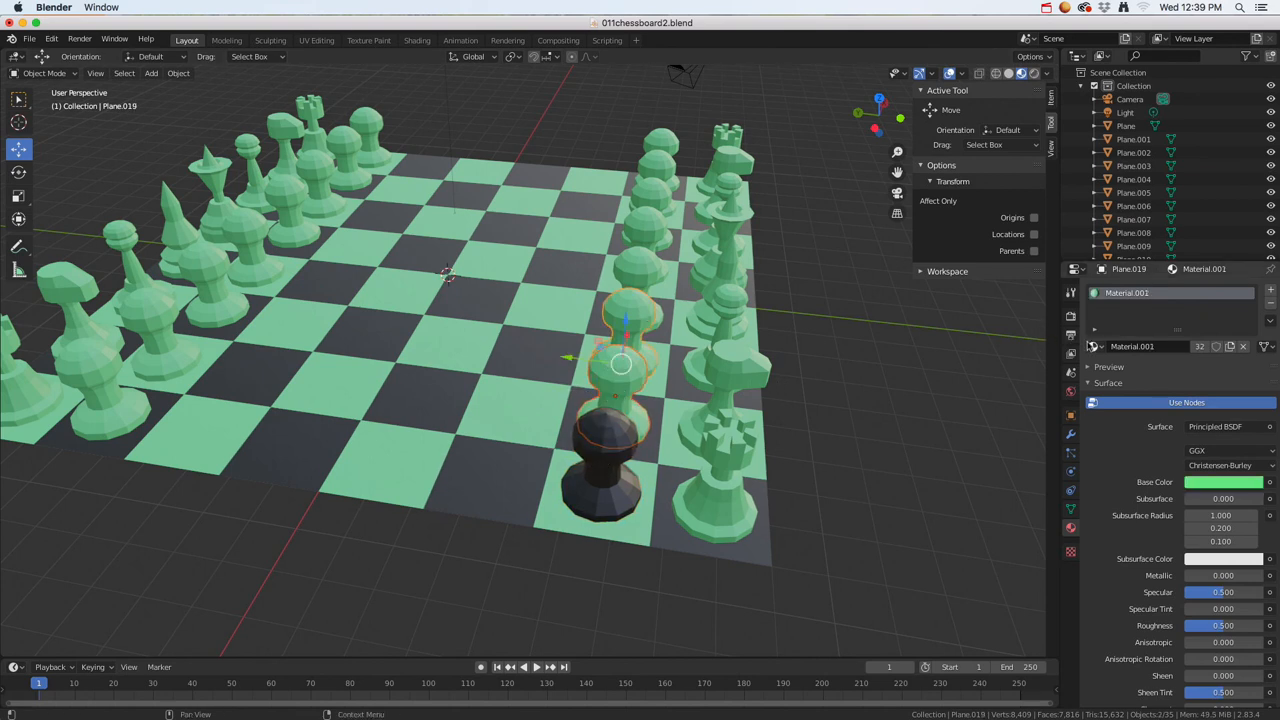
click(1093, 347)
click(1128, 392)
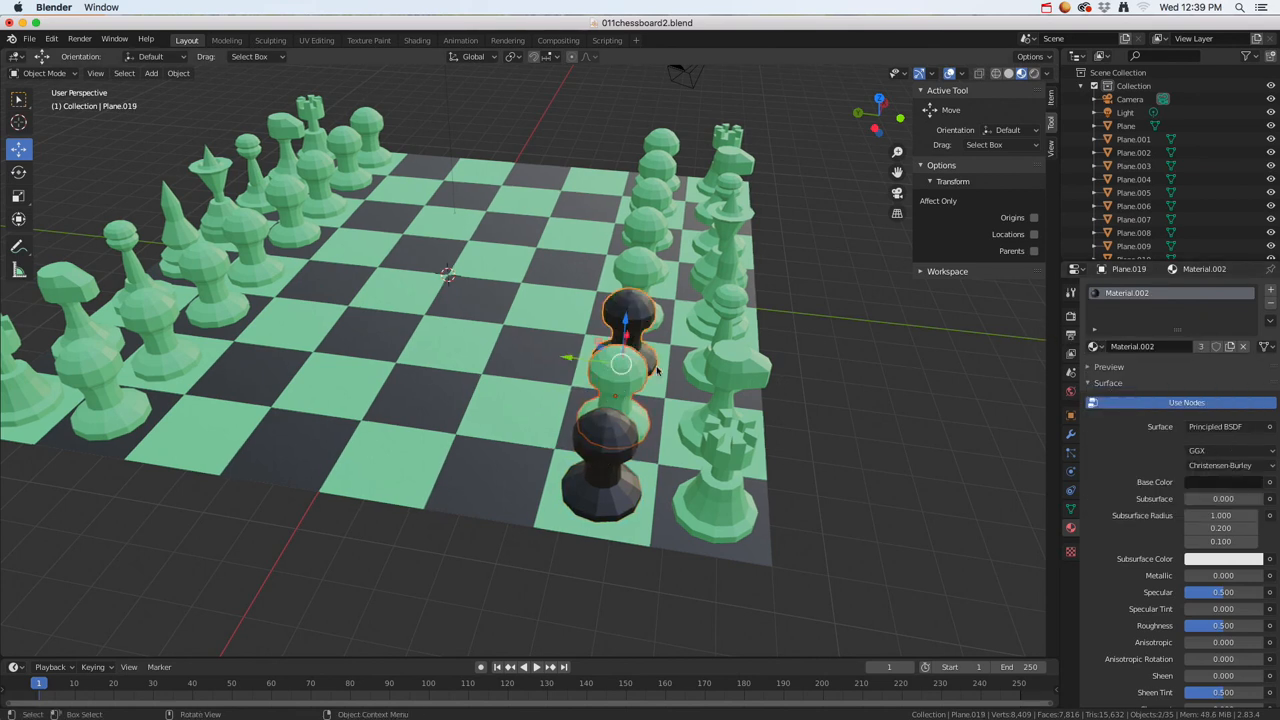
Step: Assign the dark Material.002 to the knight and the bishop nearest the pawns already darkened
click(730, 385)
click(1093, 347)
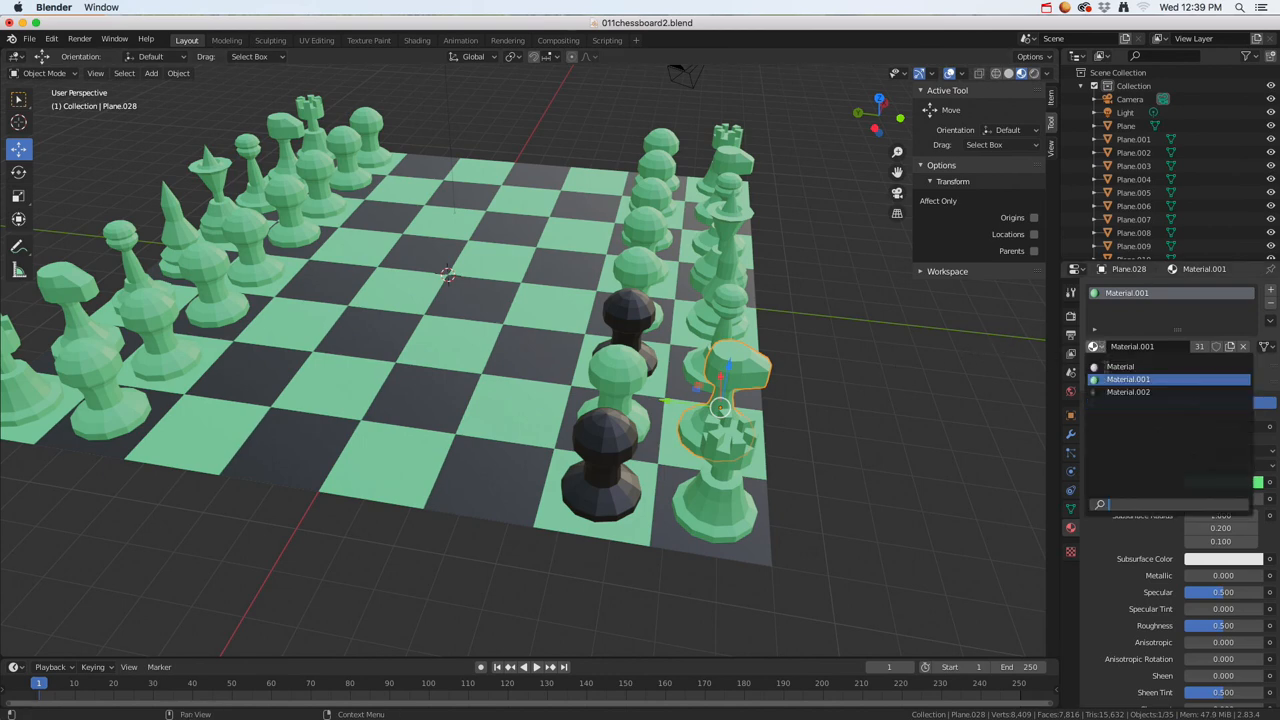
click(1128, 392)
click(728, 305)
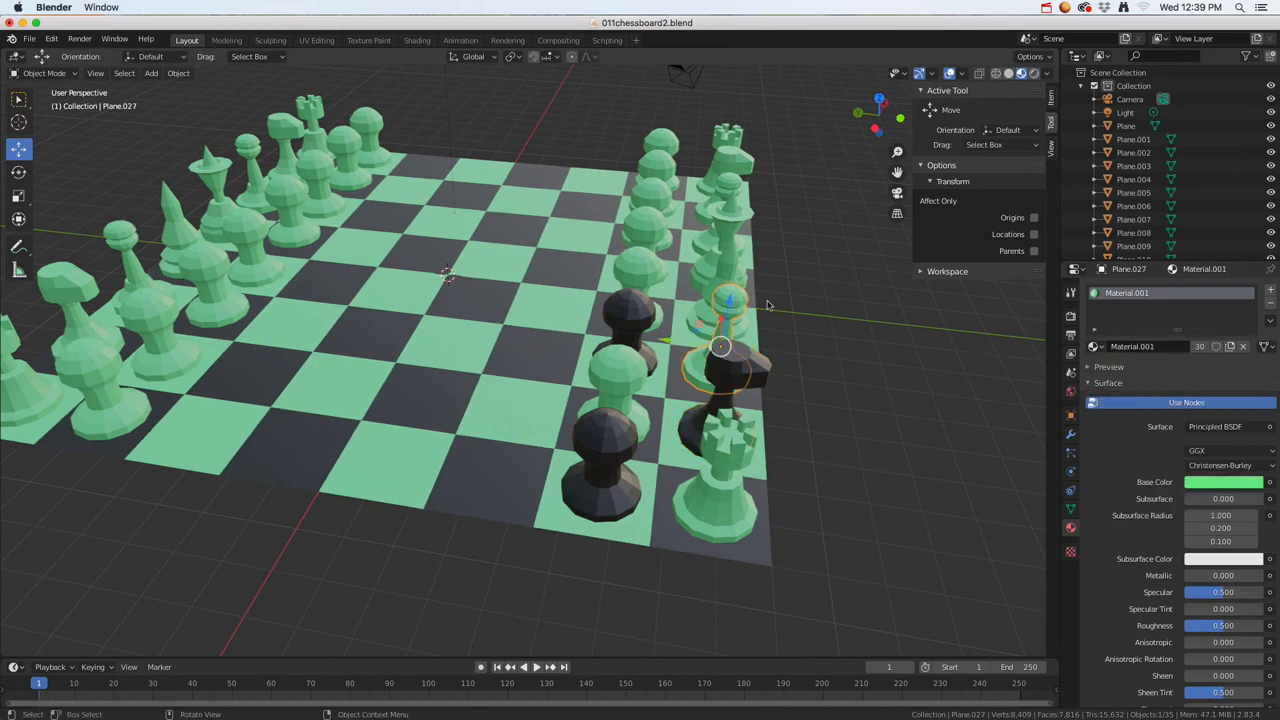
click(1093, 347)
click(1128, 391)
Step: Assign the dark Material.002 to the flared-crown piece and the second bishop beside it in the same back row
middle_drag(858, 378, 750, 340)
click(730, 300)
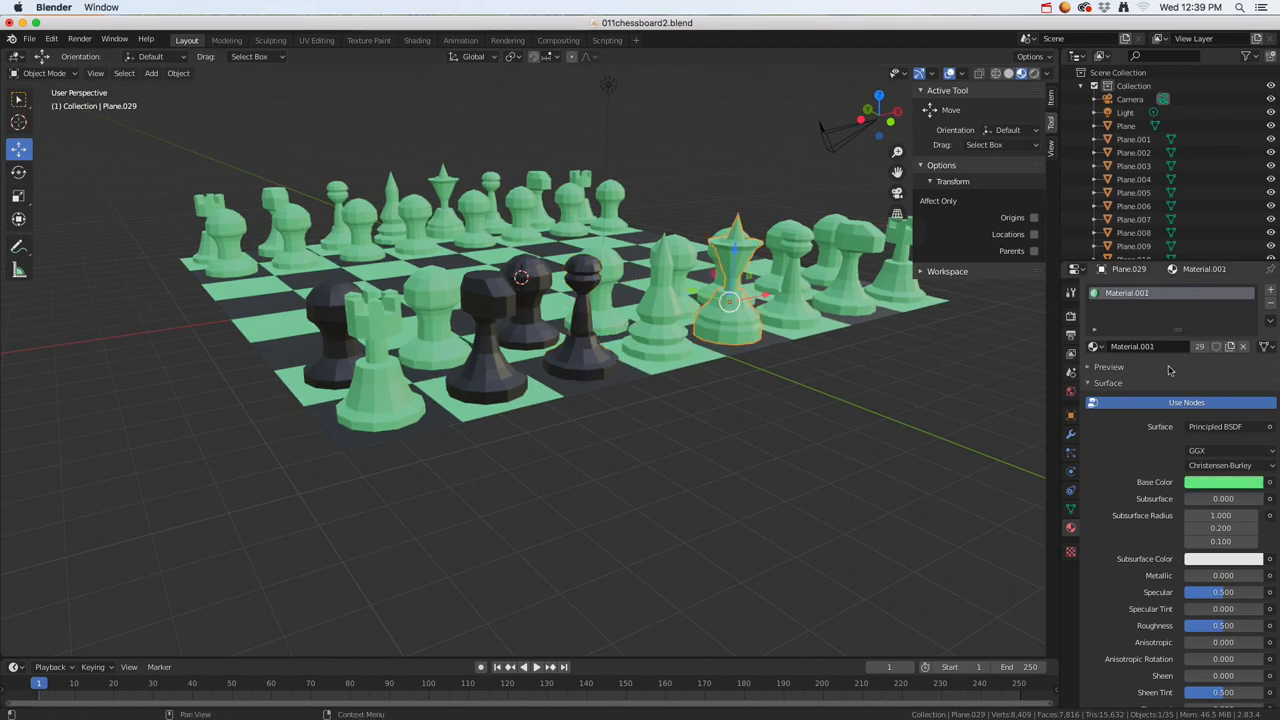
click(1093, 347)
click(1128, 391)
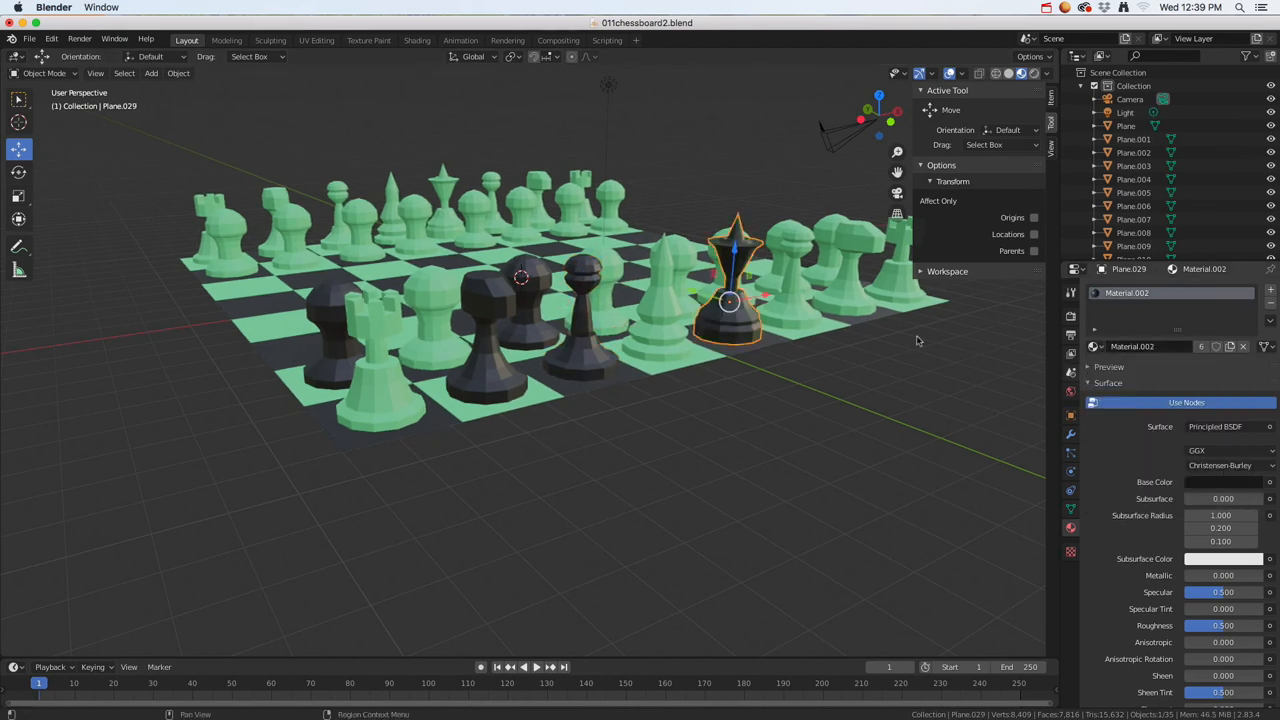
click(800, 282)
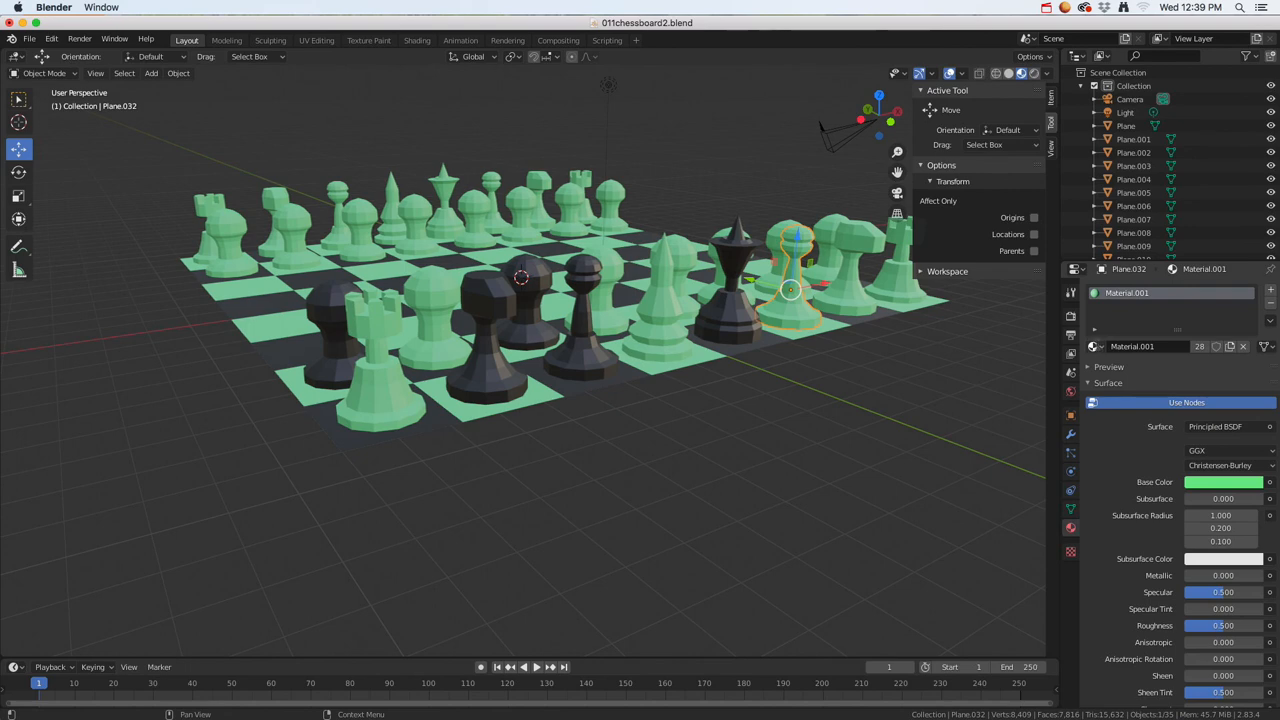
click(1093, 347)
click(1128, 390)
middle_drag(612, 299, 673, 318)
middle_drag(556, 305, 593, 308)
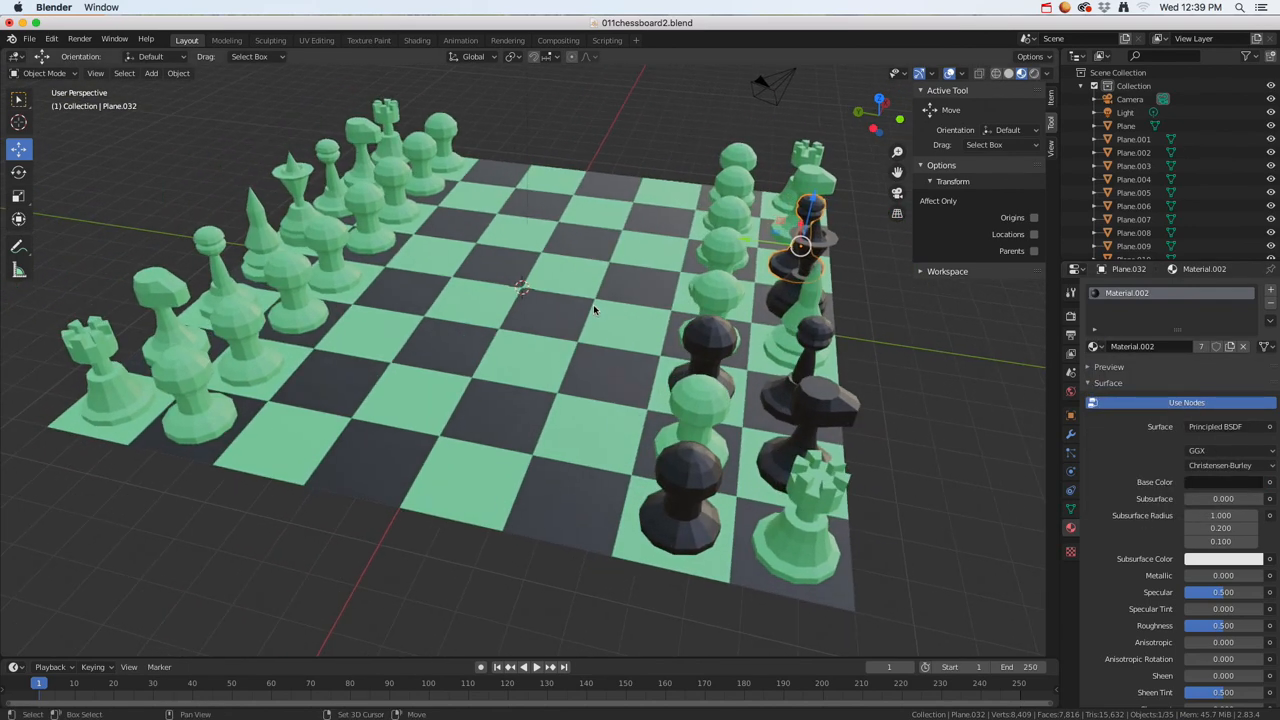